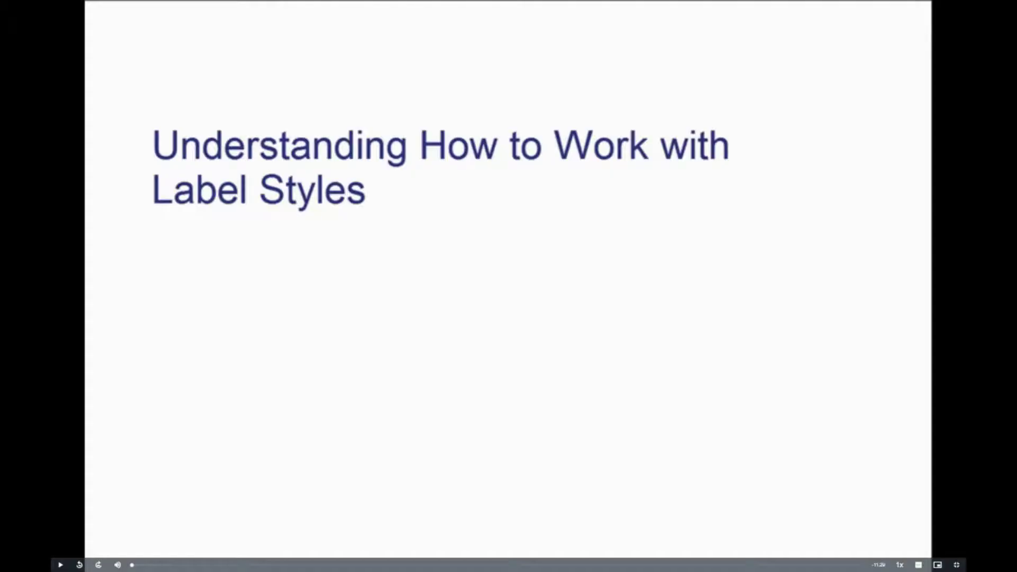
- Move past the title slide to the Manipulating Label Styles.dwg site plan drawing
{"action": "left_click", "coordinate": [837, 286]}
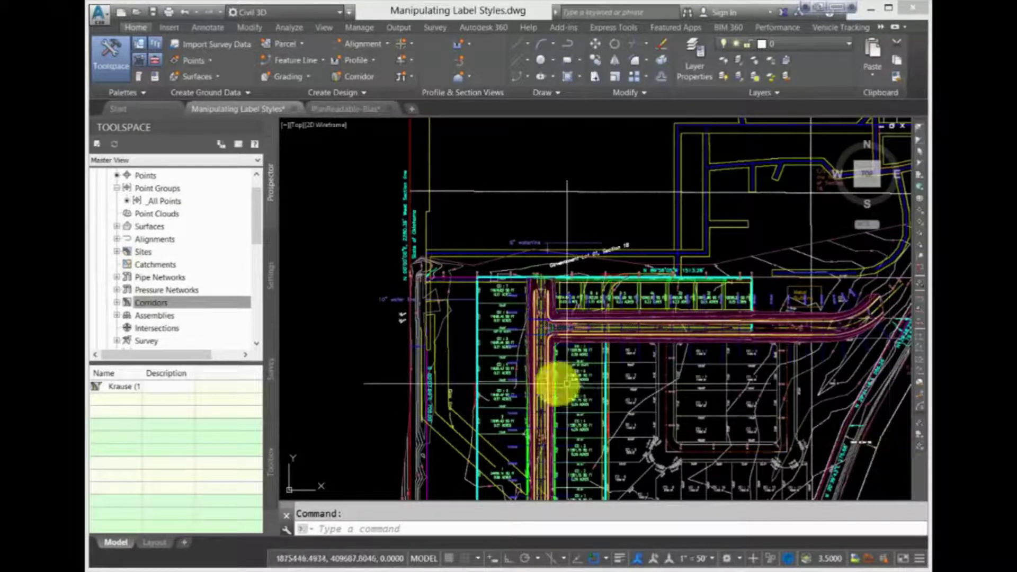
- Switch Toolspace to the Settings tree and browse the Surface Contour label styles
{"action": "left_click", "coordinate": [116, 189]}
{"action": "scroll", "coordinate": [116, 190], "scroll_direction": "up", "scroll_amount": 1}
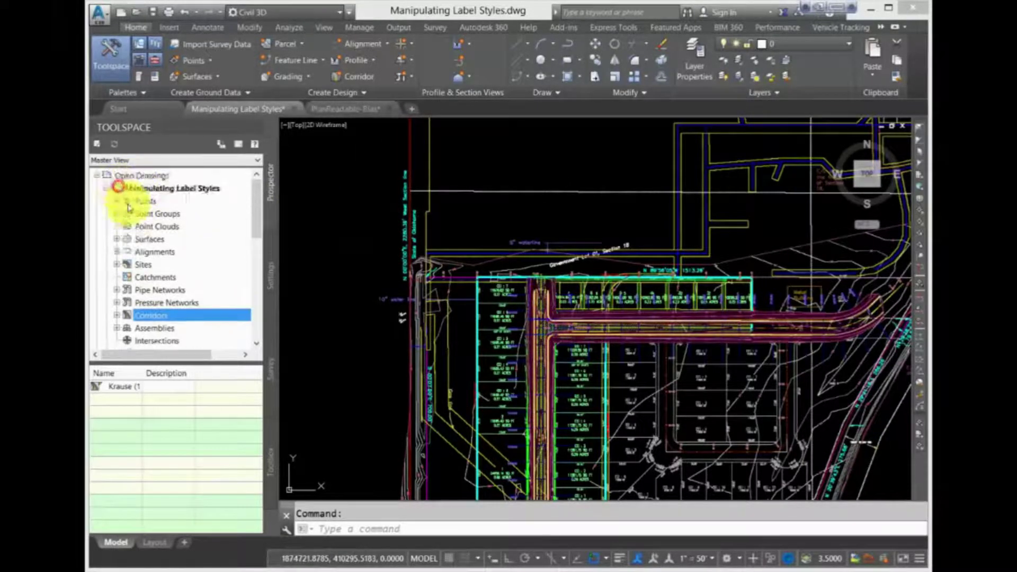
{"action": "left_click", "coordinate": [269, 272]}
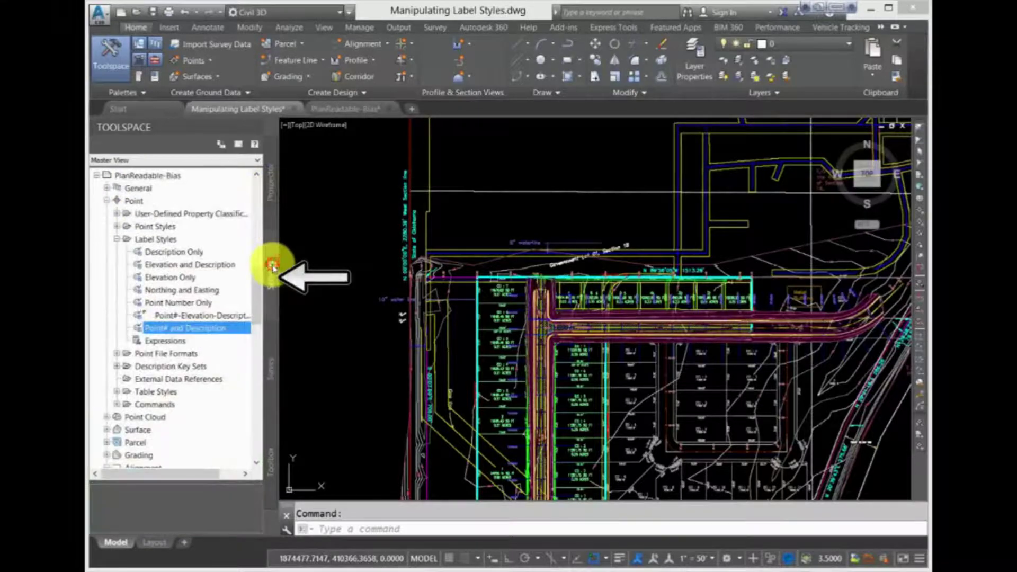
{"action": "left_click", "coordinate": [107, 201]}
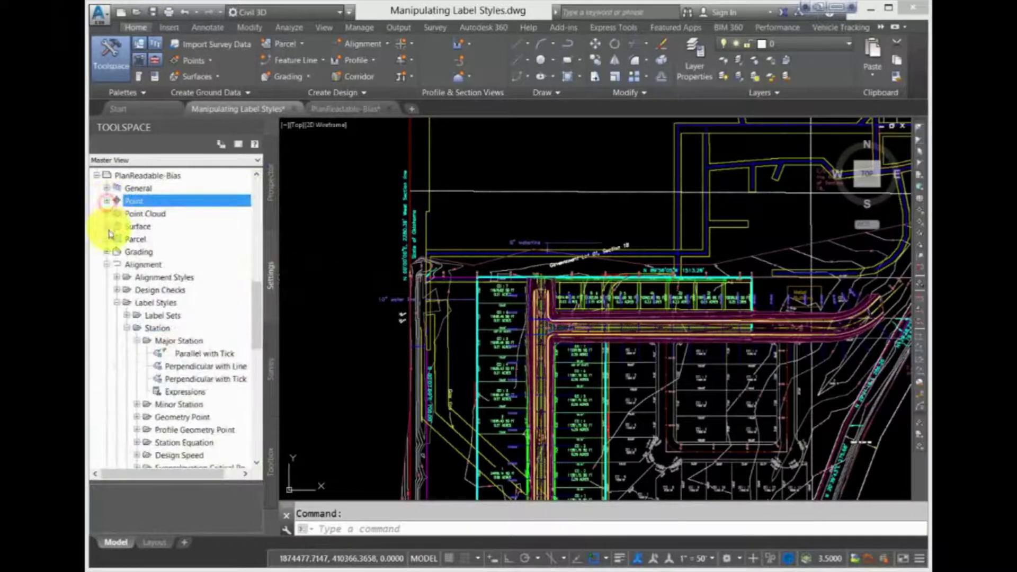
{"action": "left_click", "coordinate": [107, 226]}
{"action": "left_click", "coordinate": [118, 251]}
{"action": "left_click", "coordinate": [127, 265]}
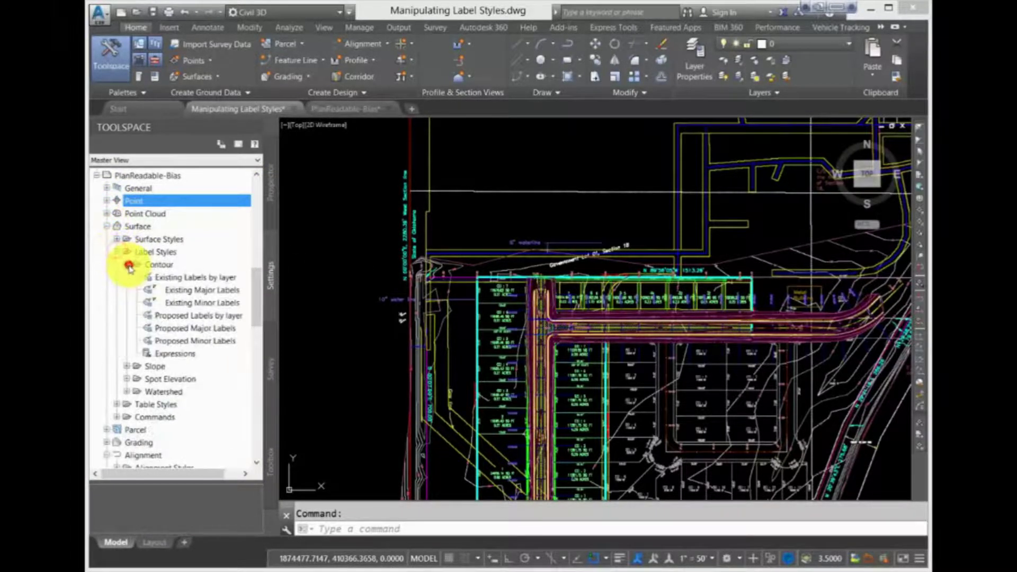
{"action": "scroll", "coordinate": [105, 352], "scroll_direction": "down", "scroll_amount": 4}
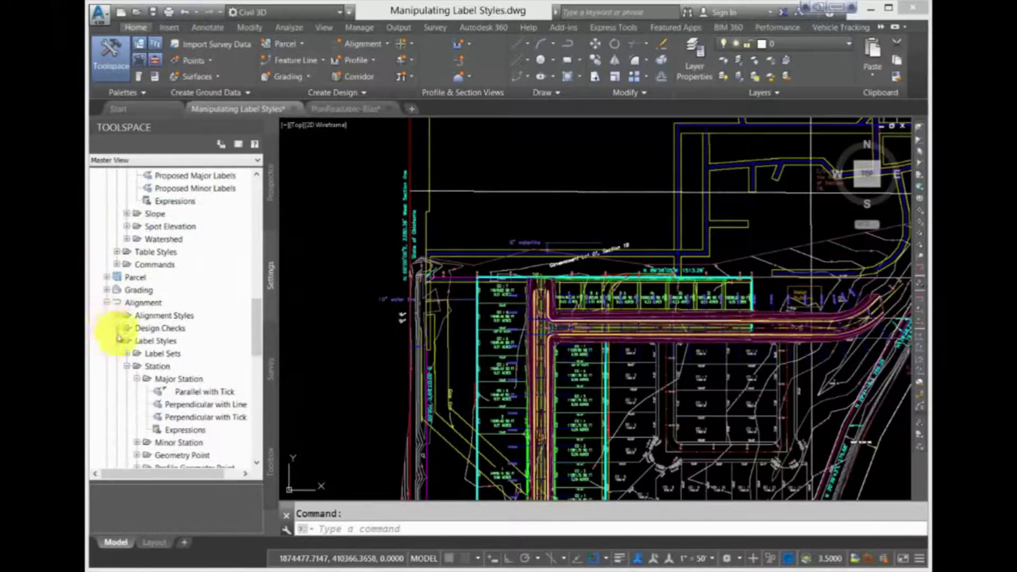
- Expand Alignment > Label Styles > Station > Major Station and call up Parallel with Tick's actions
{"action": "left_click", "coordinate": [117, 343]}
{"action": "scroll", "coordinate": [130, 264], "scroll_direction": "down", "scroll_amount": 3}
{"action": "scroll", "coordinate": [131, 229], "scroll_direction": "up", "scroll_amount": 1}
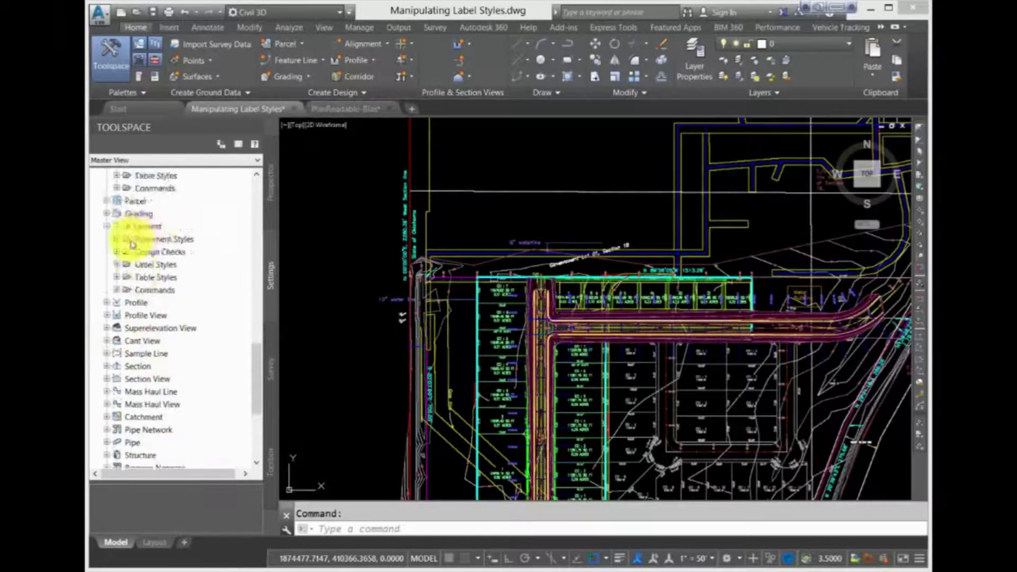
{"action": "left_click", "coordinate": [117, 264]}
{"action": "left_click", "coordinate": [127, 226]}
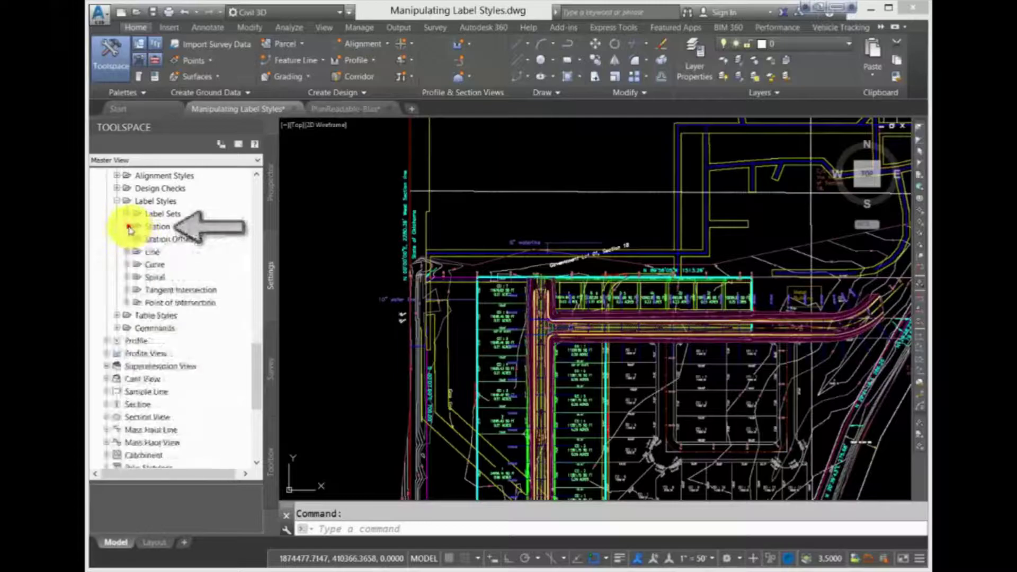
{"action": "left_click", "coordinate": [127, 227]}
{"action": "left_click", "coordinate": [137, 240]}
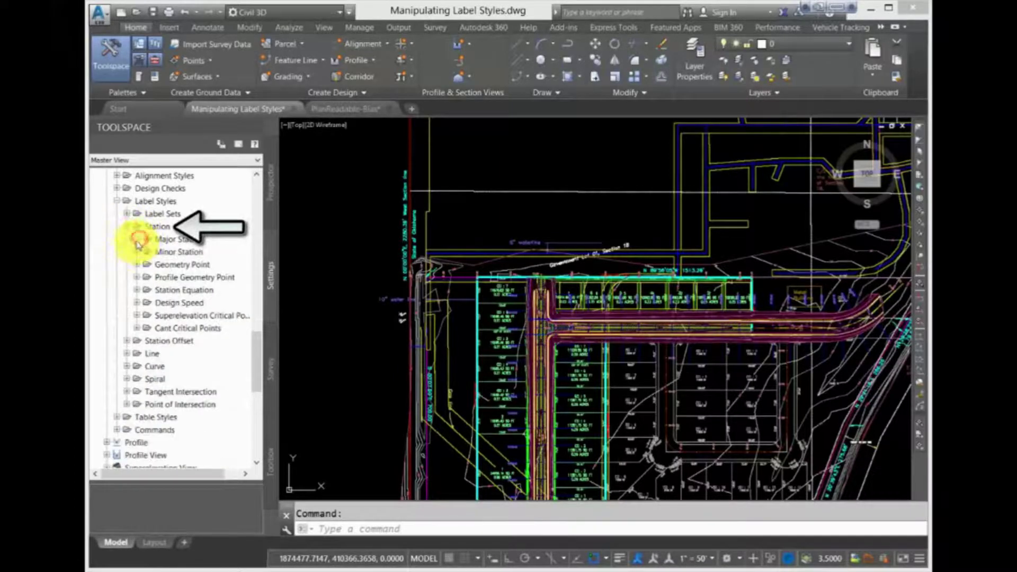
{"action": "left_click", "coordinate": [136, 239]}
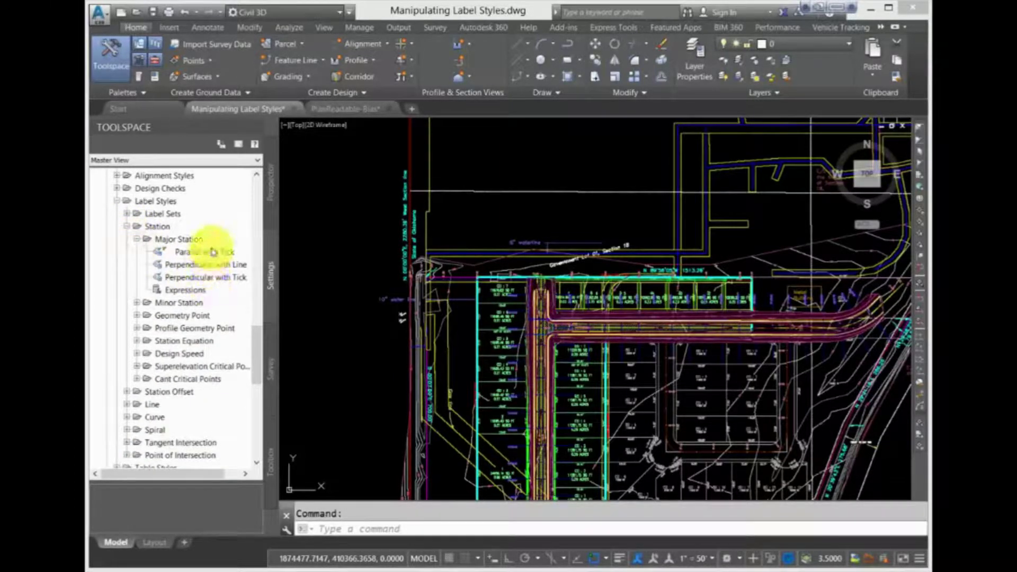
{"action": "right_click", "coordinate": [211, 249]}
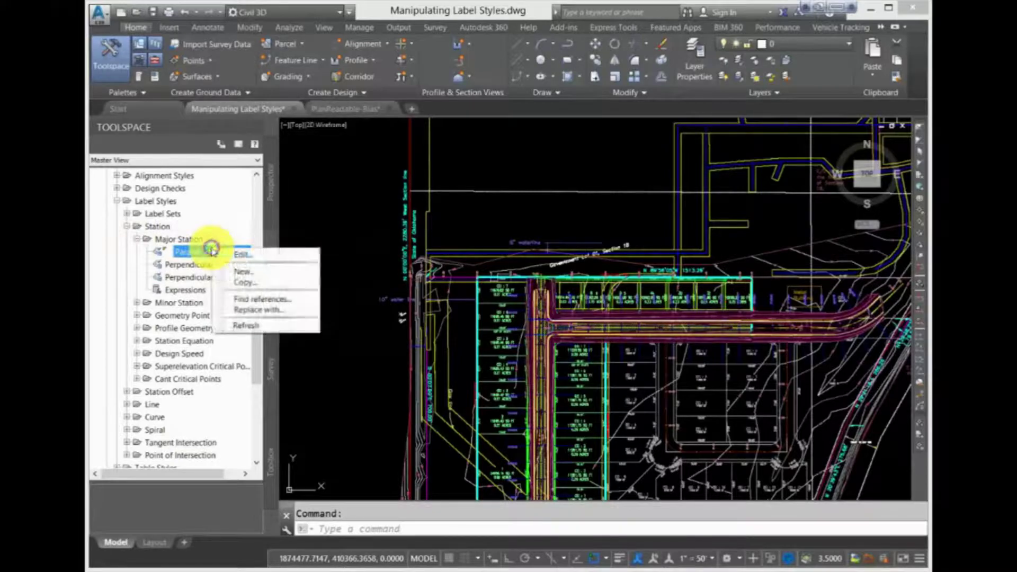
- Edit Parallel with Tick and browse its Information, General, Layout, Dragged State and Summary tabs
{"action": "left_click", "coordinate": [243, 256]}
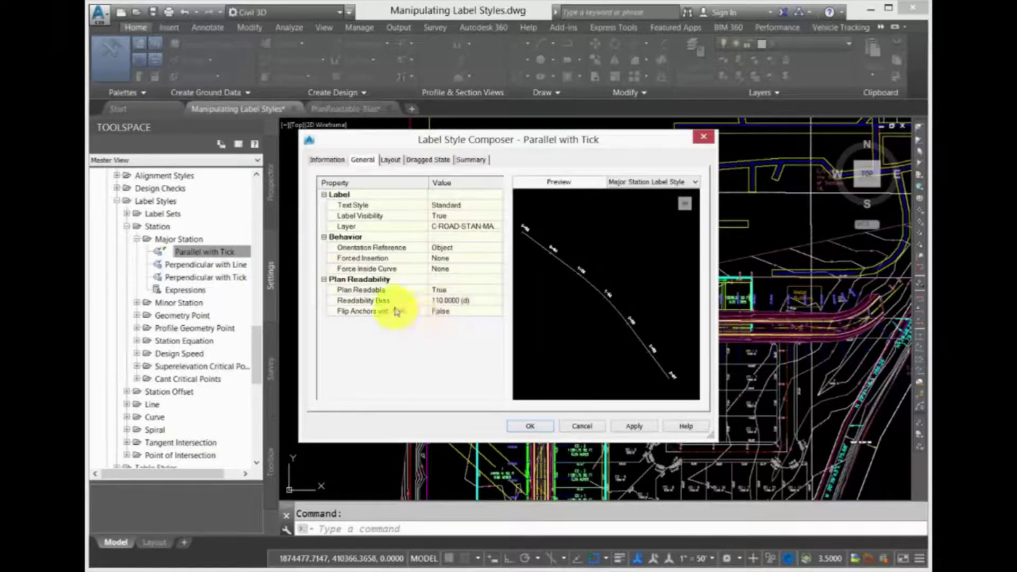
{"action": "left_click", "coordinate": [324, 160]}
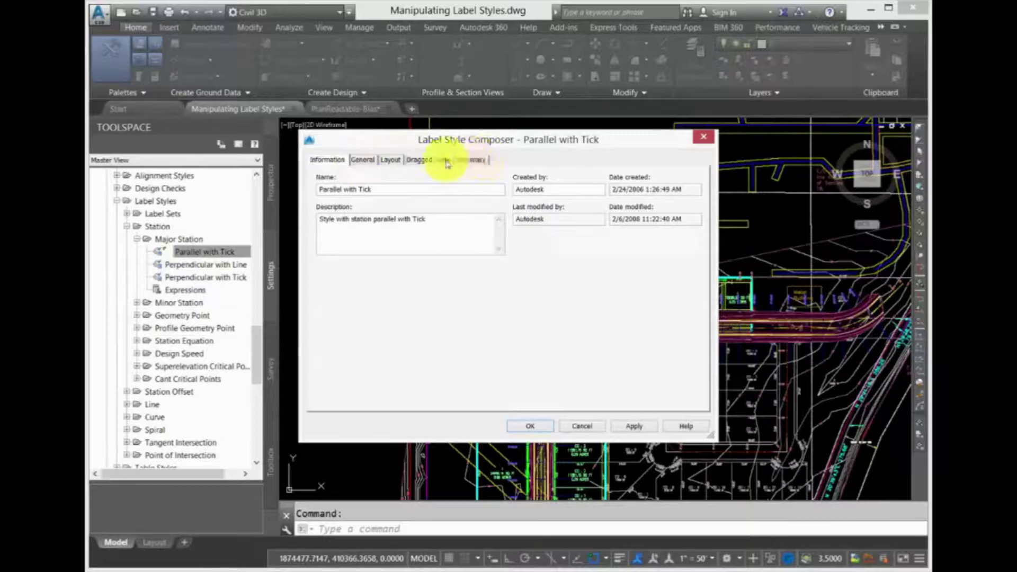
{"action": "left_click", "coordinate": [362, 160]}
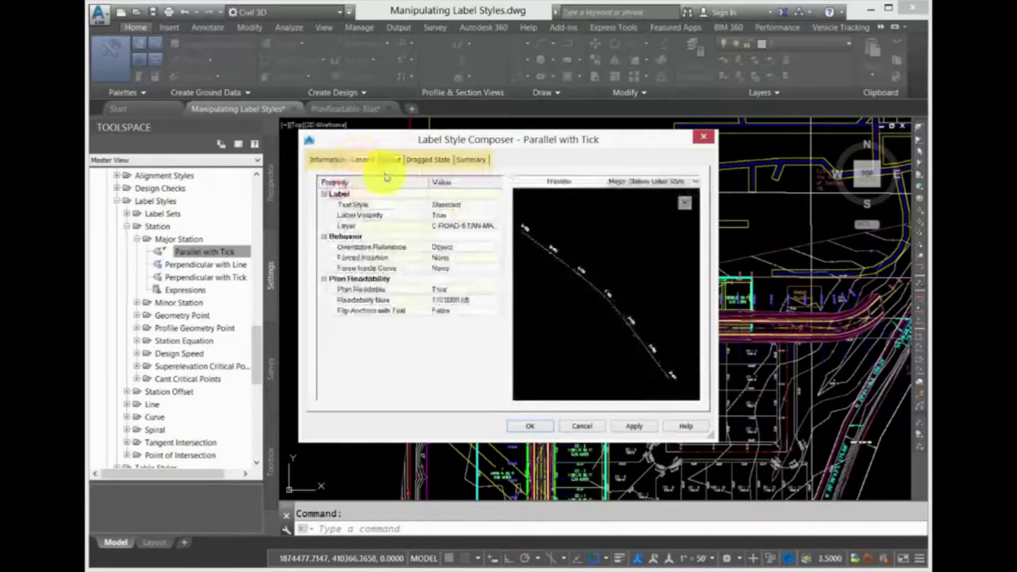
{"action": "left_click", "coordinate": [391, 161]}
{"action": "left_click", "coordinate": [419, 160]}
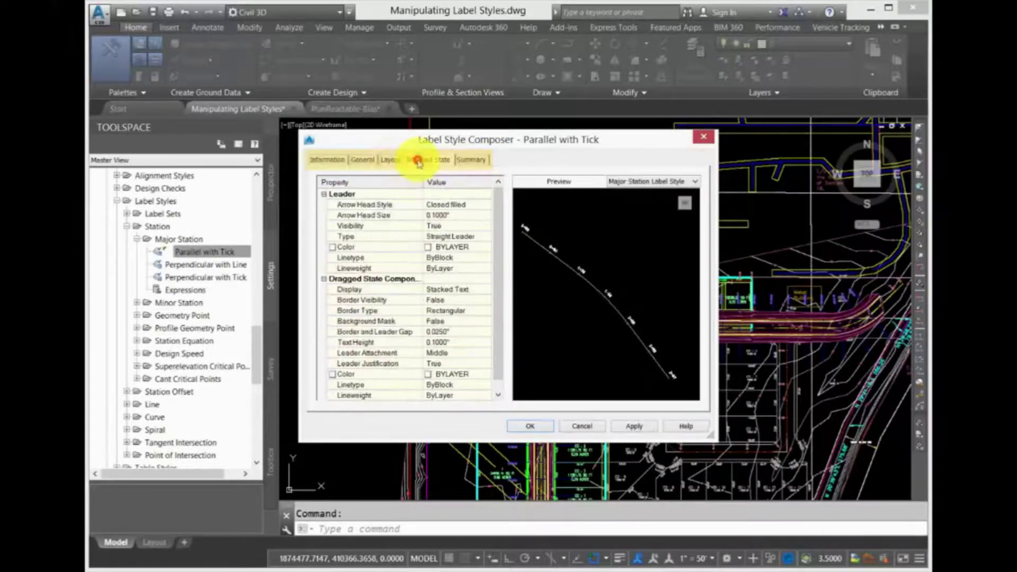
{"action": "left_click", "coordinate": [470, 160]}
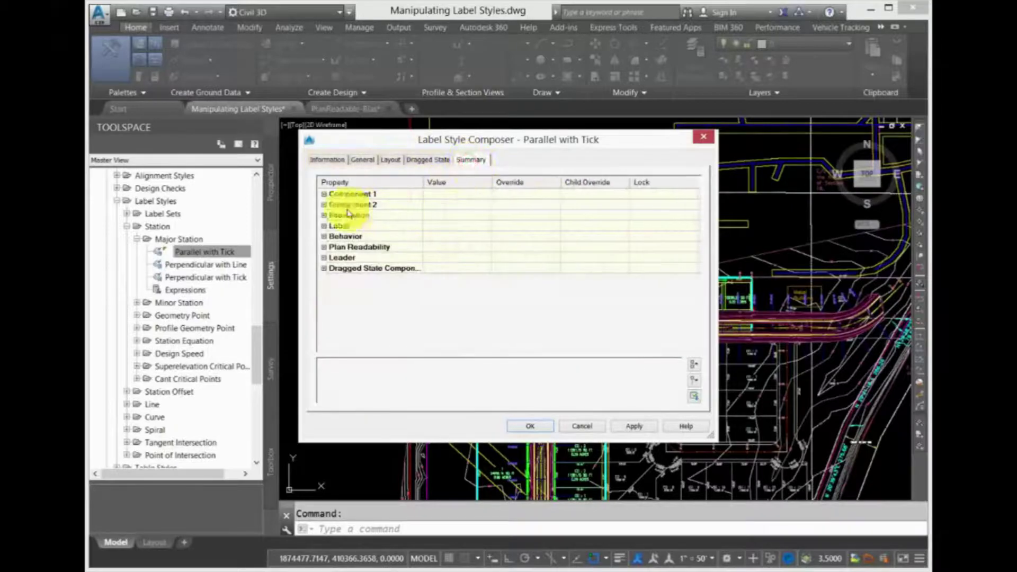
- Expand the Summary's Component 1, Component 2, Information, Label and Behavior groups, then return to Information
{"action": "left_click", "coordinate": [322, 194]}
{"action": "scroll", "coordinate": [334, 265], "scroll_direction": "down", "scroll_amount": 4}
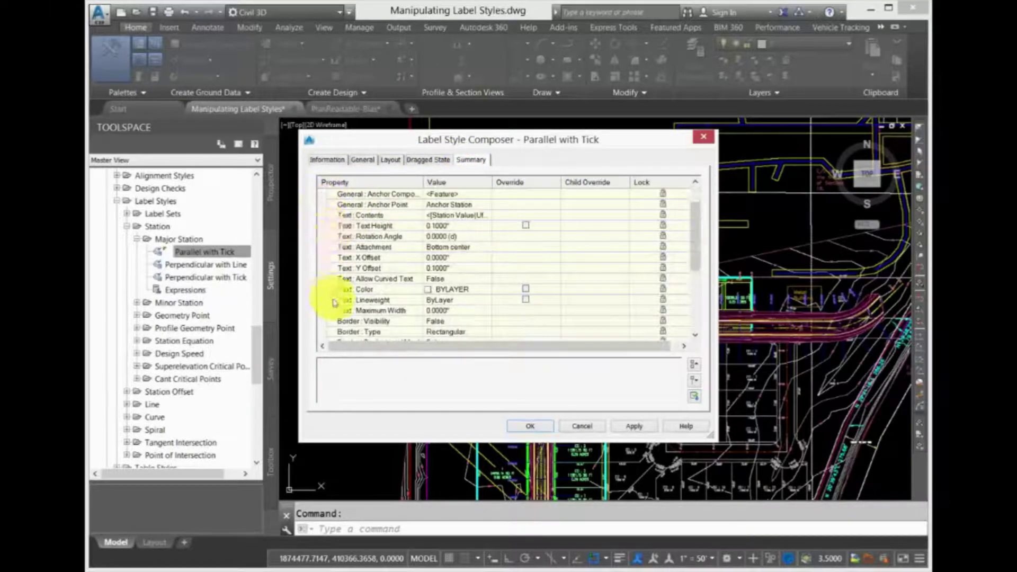
{"action": "left_click", "coordinate": [324, 300]}
{"action": "scroll", "coordinate": [326, 292], "scroll_direction": "down", "scroll_amount": 4}
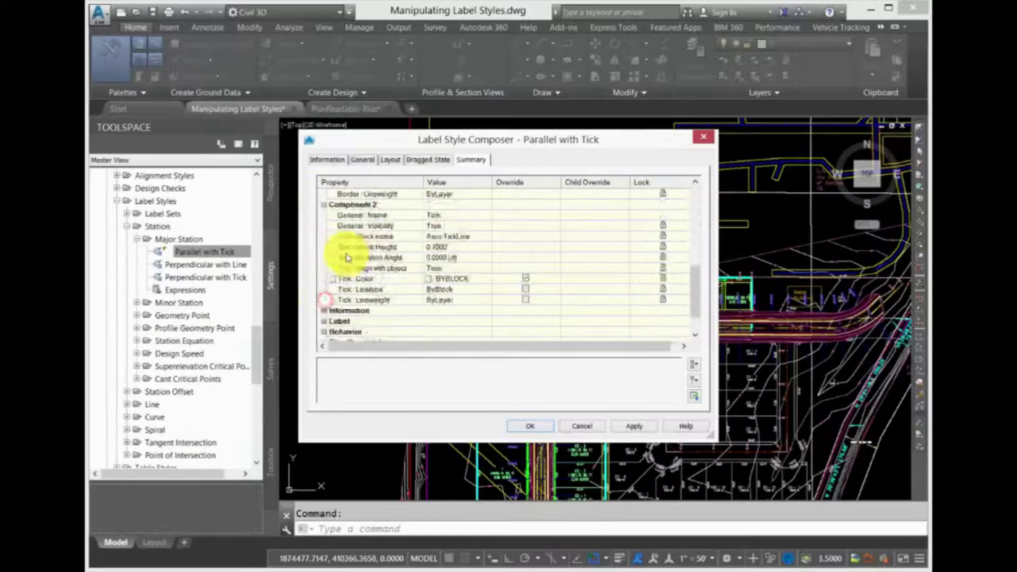
{"action": "left_click", "coordinate": [324, 279]}
{"action": "scroll", "coordinate": [324, 291], "scroll_direction": "down", "scroll_amount": 2}
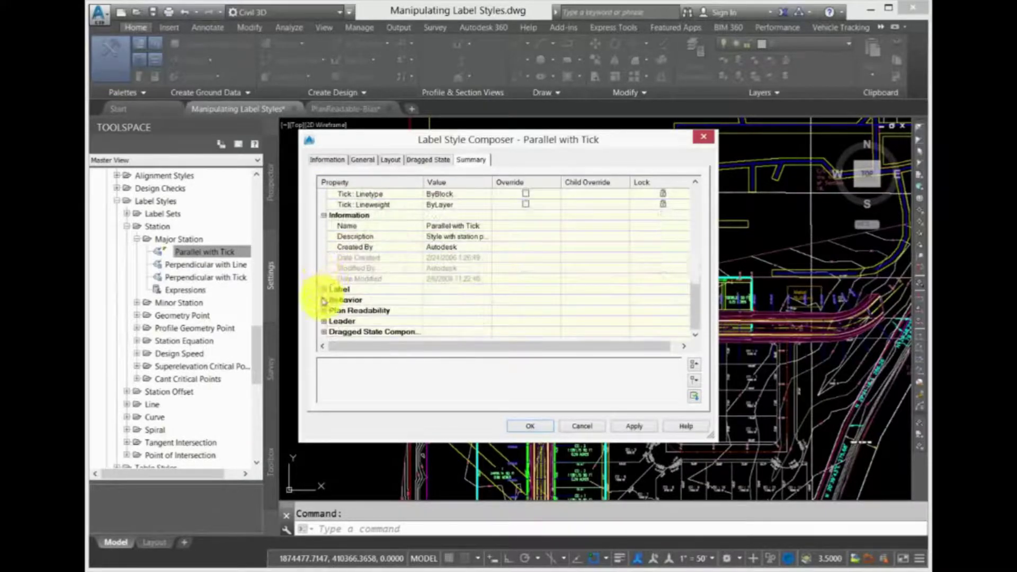
{"action": "left_click", "coordinate": [324, 290]}
{"action": "scroll", "coordinate": [339, 292], "scroll_direction": "down", "scroll_amount": 1}
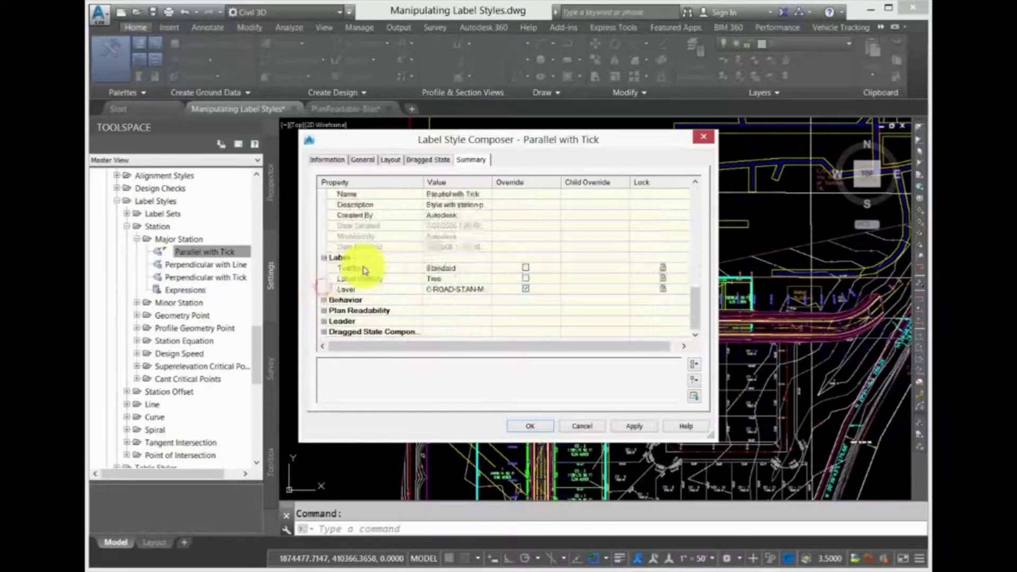
{"action": "left_click", "coordinate": [325, 301]}
{"action": "left_click", "coordinate": [332, 163]}
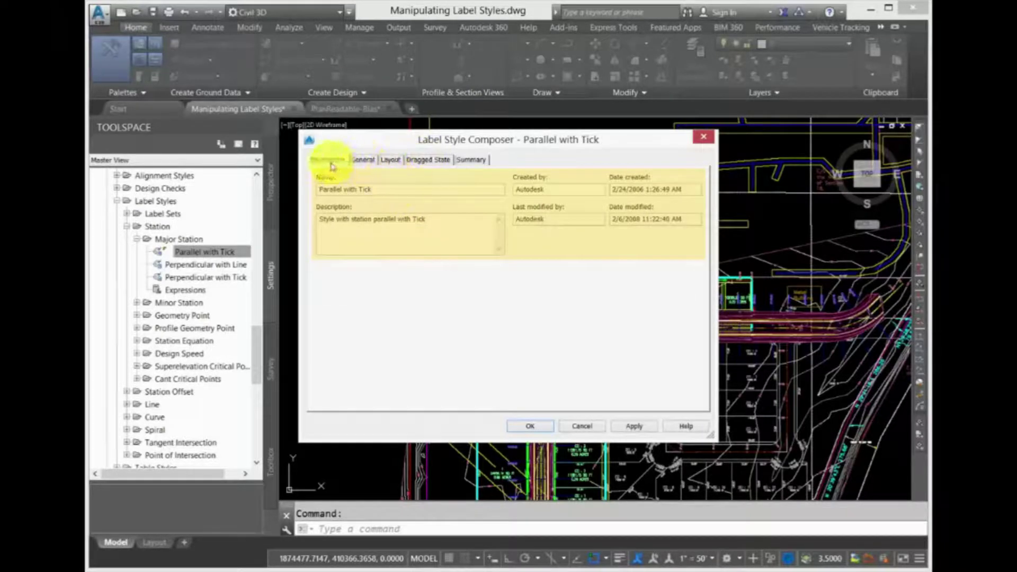
- Review the style's name, last-modified-by and creation date fields on the Information tab
{"action": "left_click", "coordinate": [385, 190]}
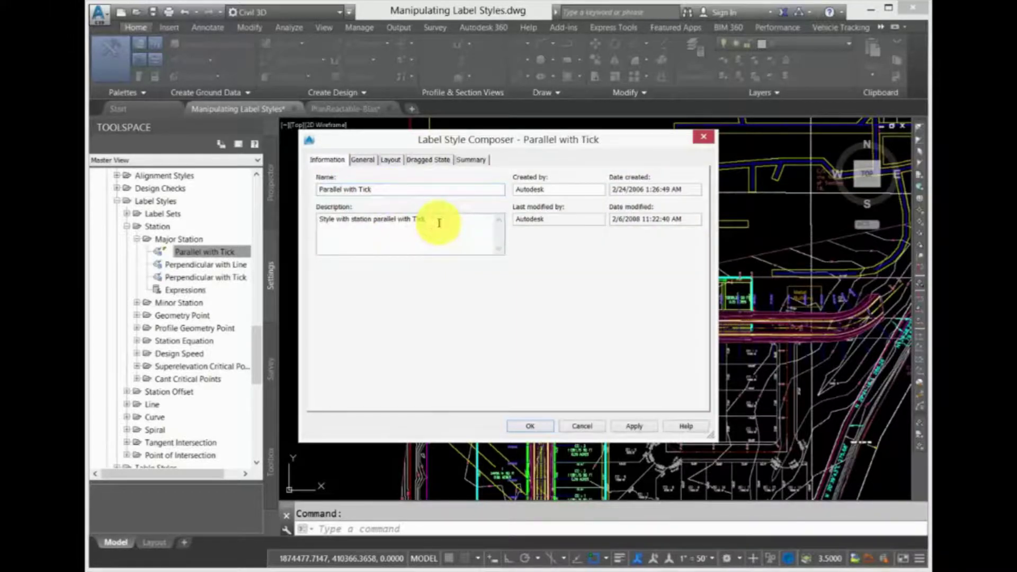
{"action": "left_click", "coordinate": [555, 220]}
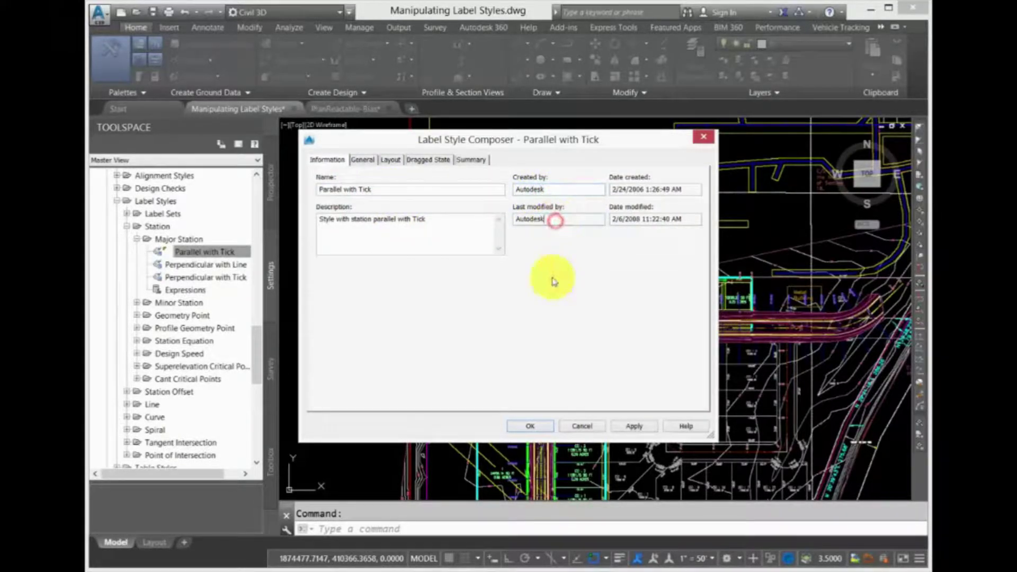
{"action": "left_click", "coordinate": [634, 189]}
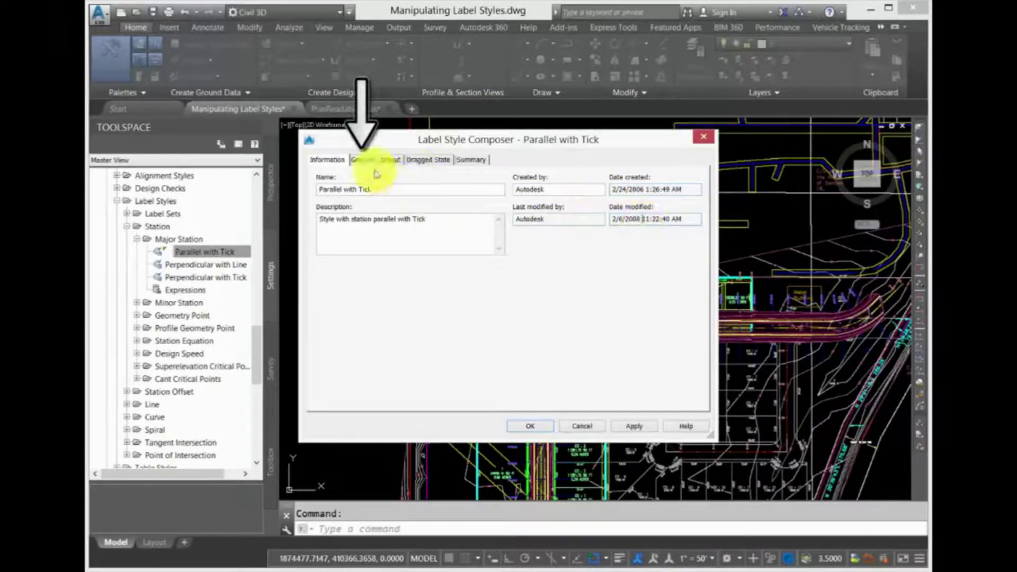
- On the General tab, check the text style list leaving Standard, and select the Layer value
{"action": "left_click", "coordinate": [363, 160]}
{"action": "left_click", "coordinate": [440, 204]}
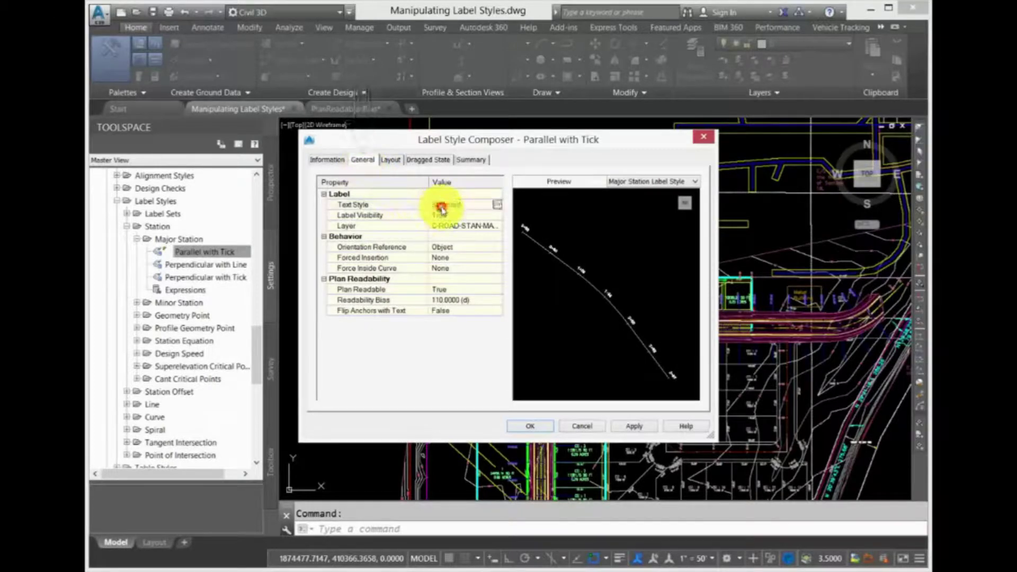
{"action": "left_click", "coordinate": [497, 207]}
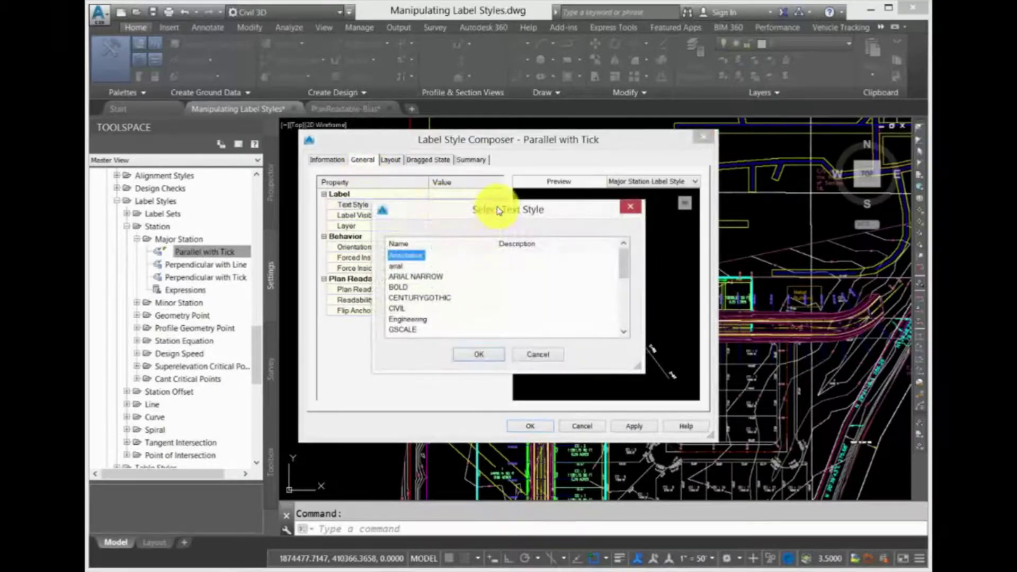
{"action": "left_click", "coordinate": [535, 354]}
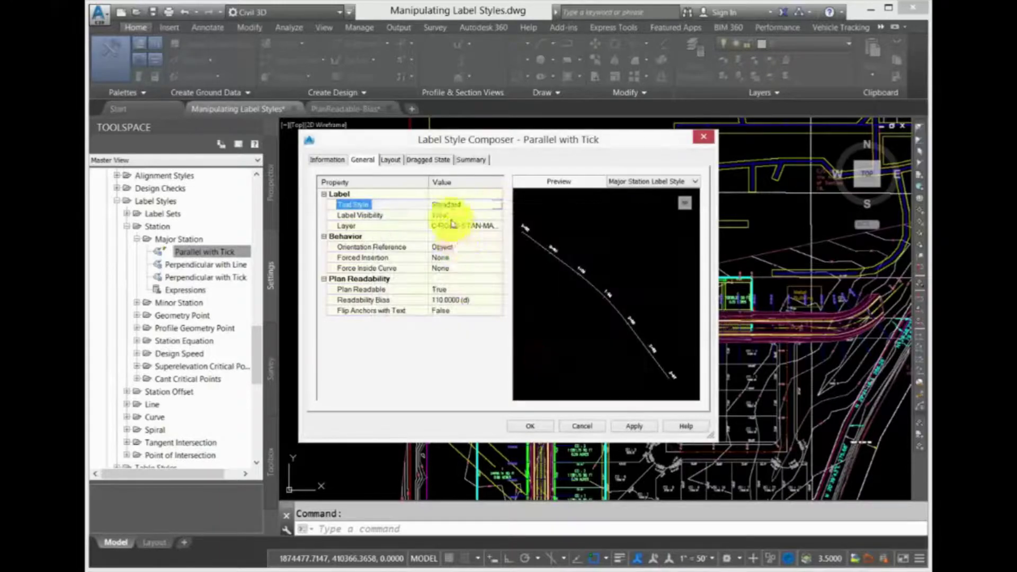
{"action": "left_click", "coordinate": [480, 216]}
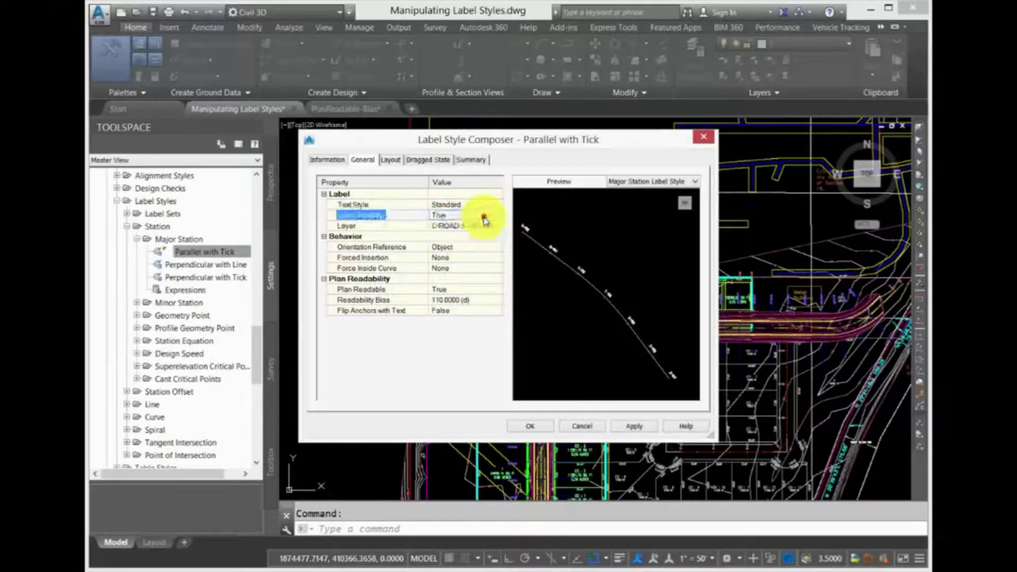
- Set the Parallel with Tick label style's layer to 0
{"action": "left_click", "coordinate": [483, 227]}
{"action": "left_click", "coordinate": [493, 227]}
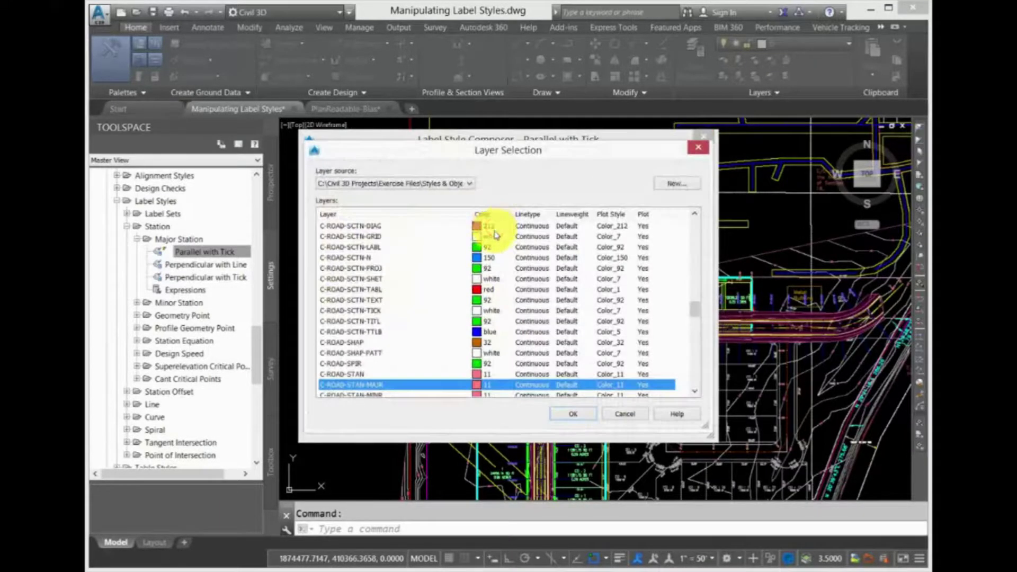
{"action": "left_click_drag", "start_coordinate": [695, 308], "coordinate": [694, 225]}
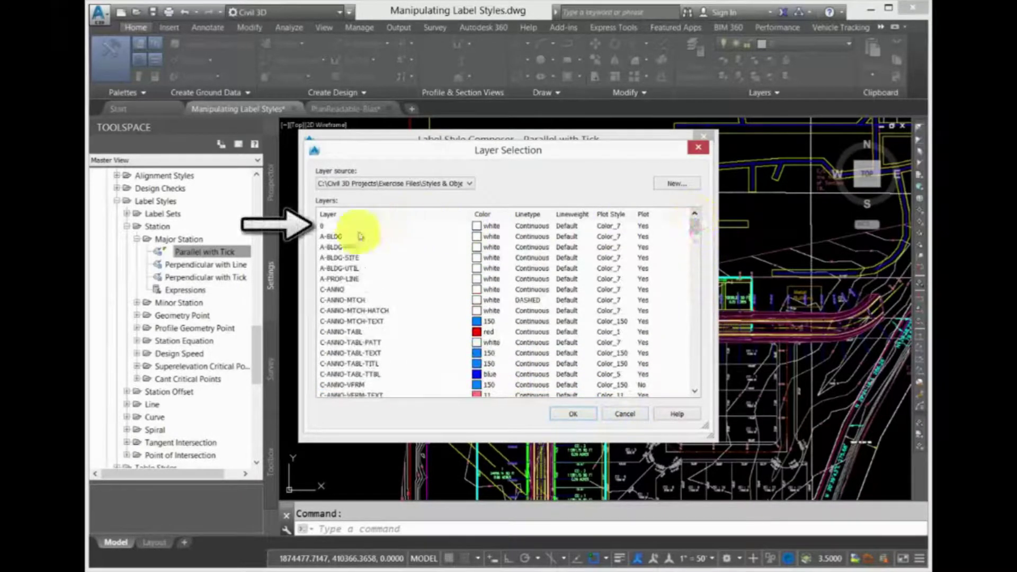
{"action": "left_click", "coordinate": [350, 226]}
{"action": "left_click_drag", "start_coordinate": [497, 150], "coordinate": [695, 147]}
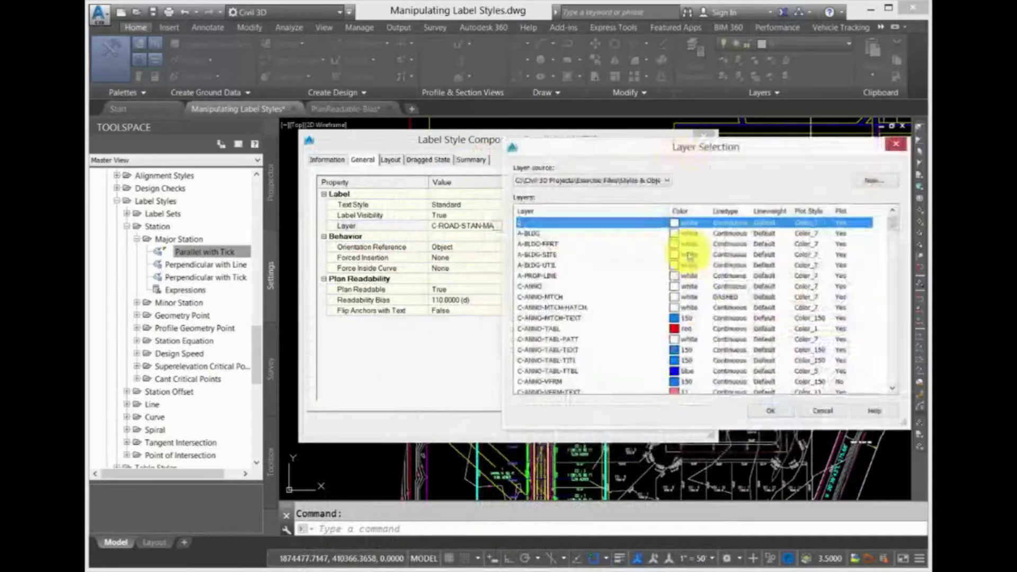
{"action": "left_click", "coordinate": [771, 414]}
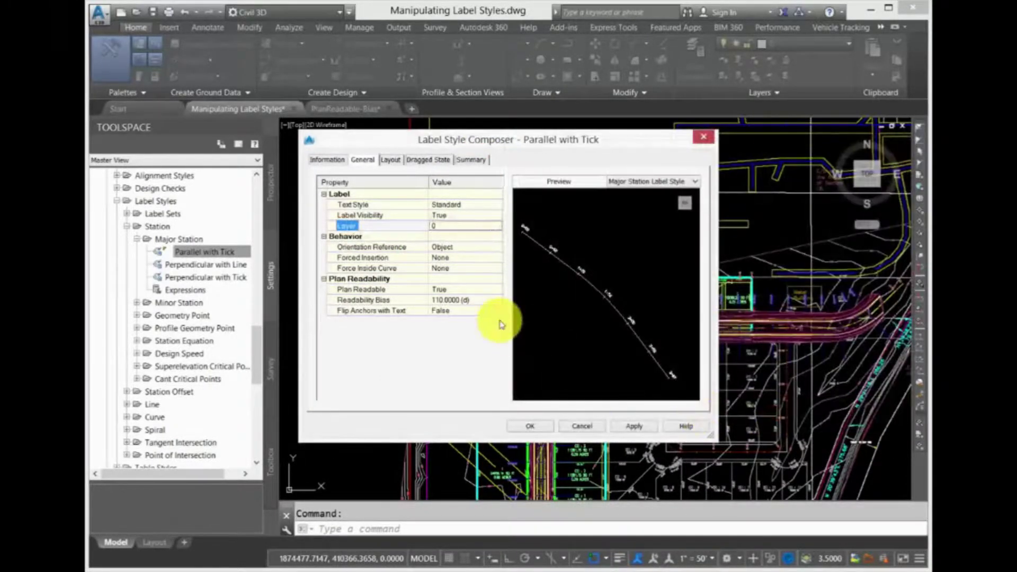
- Change the label's text style to Arial, then to CIVIL instead
{"action": "left_click", "coordinate": [464, 204]}
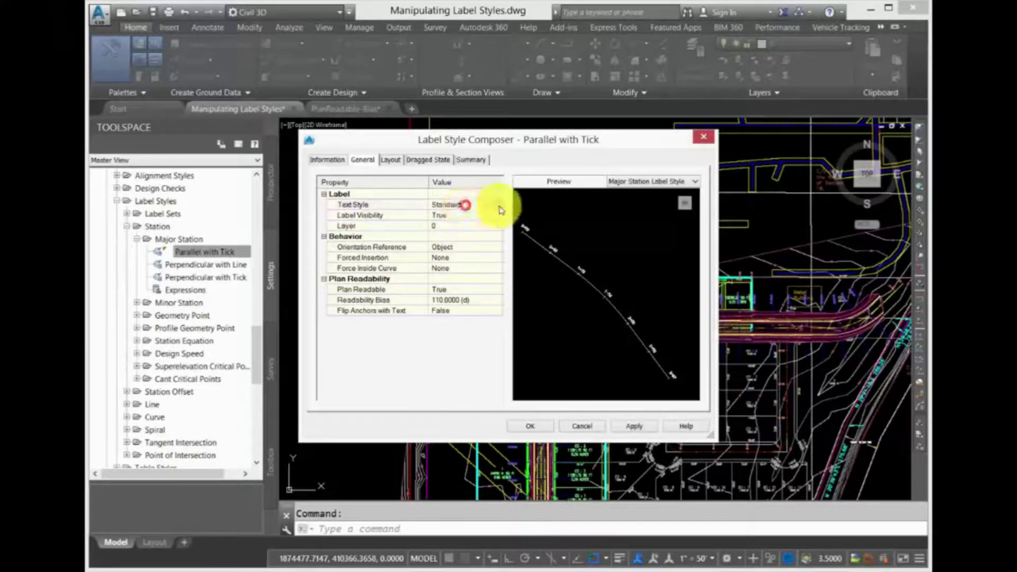
{"action": "left_click", "coordinate": [498, 205]}
{"action": "left_click", "coordinate": [397, 265]}
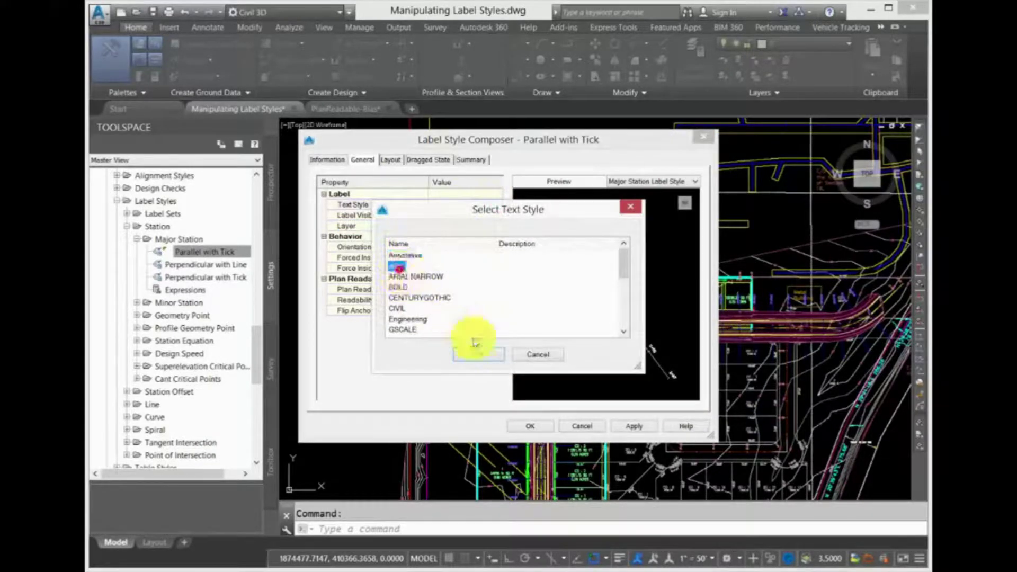
{"action": "left_click", "coordinate": [489, 354]}
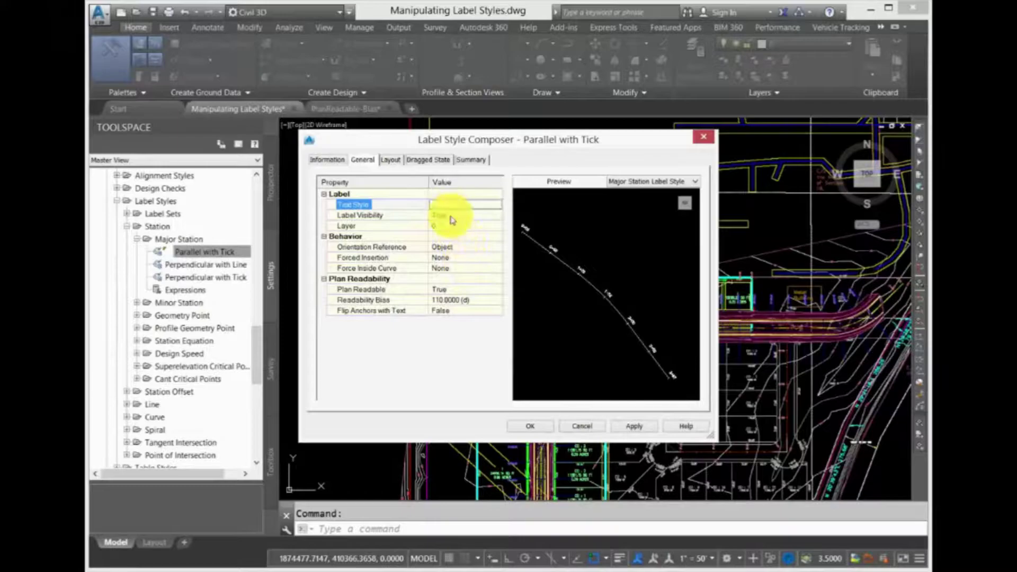
{"action": "left_click", "coordinate": [450, 223]}
{"action": "left_click", "coordinate": [466, 204]}
{"action": "left_click", "coordinate": [496, 205]}
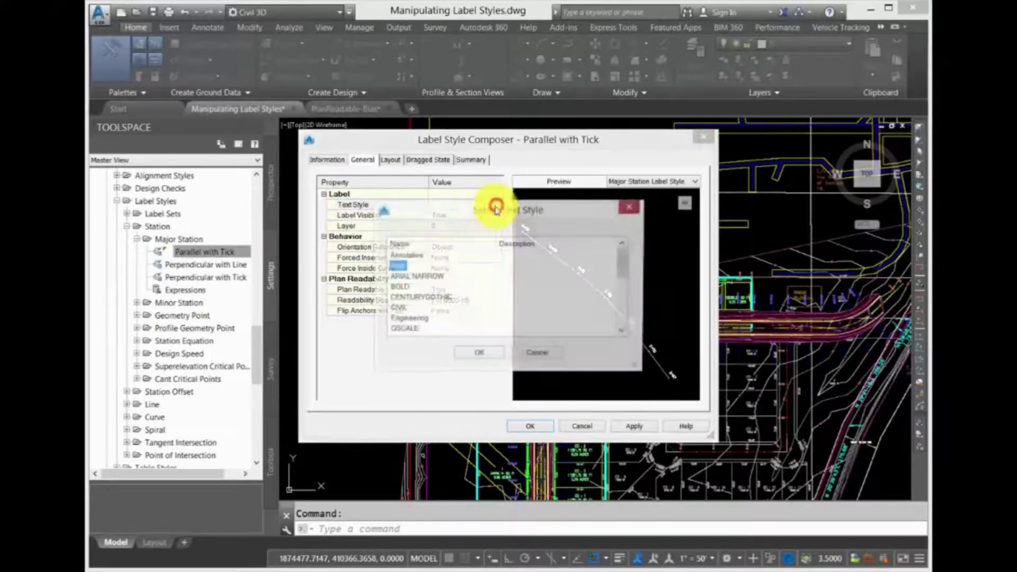
{"action": "left_click", "coordinate": [397, 310]}
{"action": "left_click", "coordinate": [479, 355]}
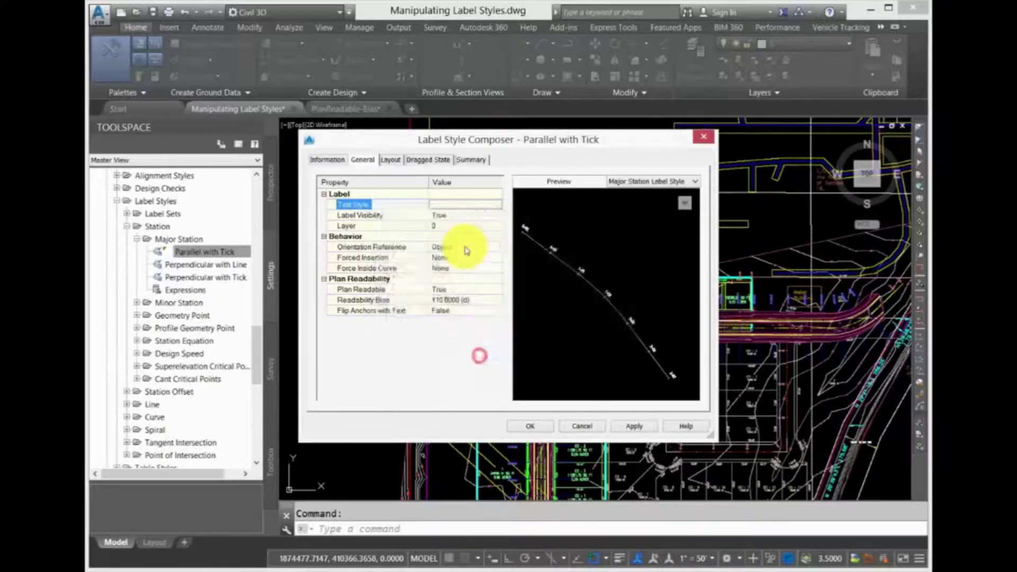
{"action": "left_click", "coordinate": [451, 214]}
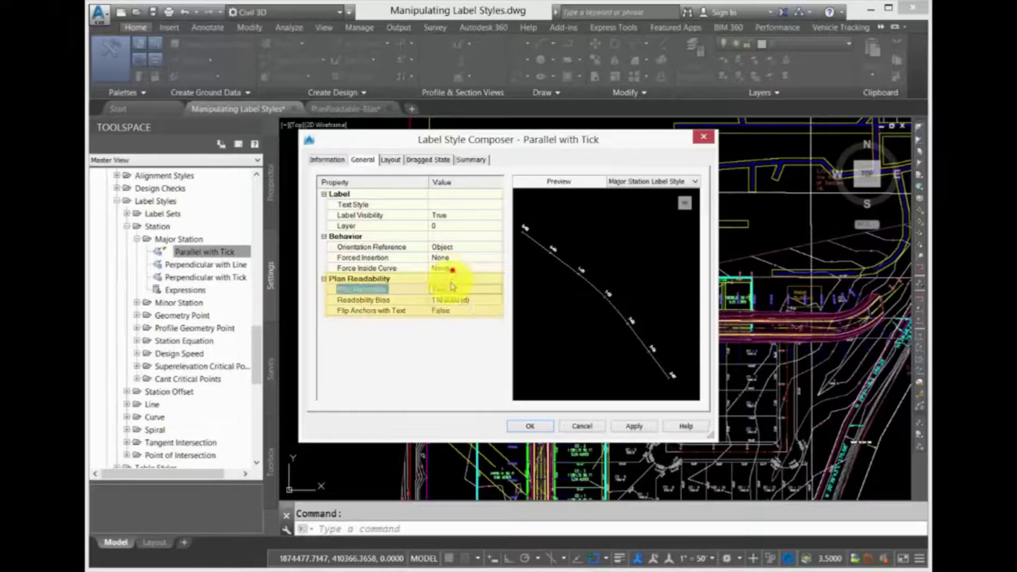
- Enter a readability bias of 92, then cancel to discard all the style changes
{"action": "left_click", "coordinate": [448, 299]}
{"action": "left_click", "coordinate": [467, 300]}
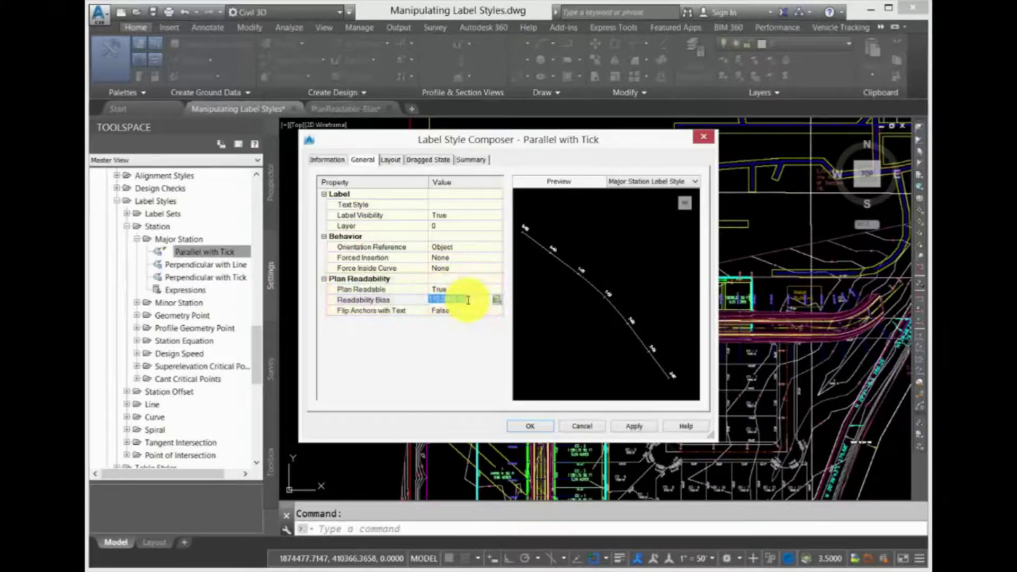
{"action": "left_click", "coordinate": [437, 299]}
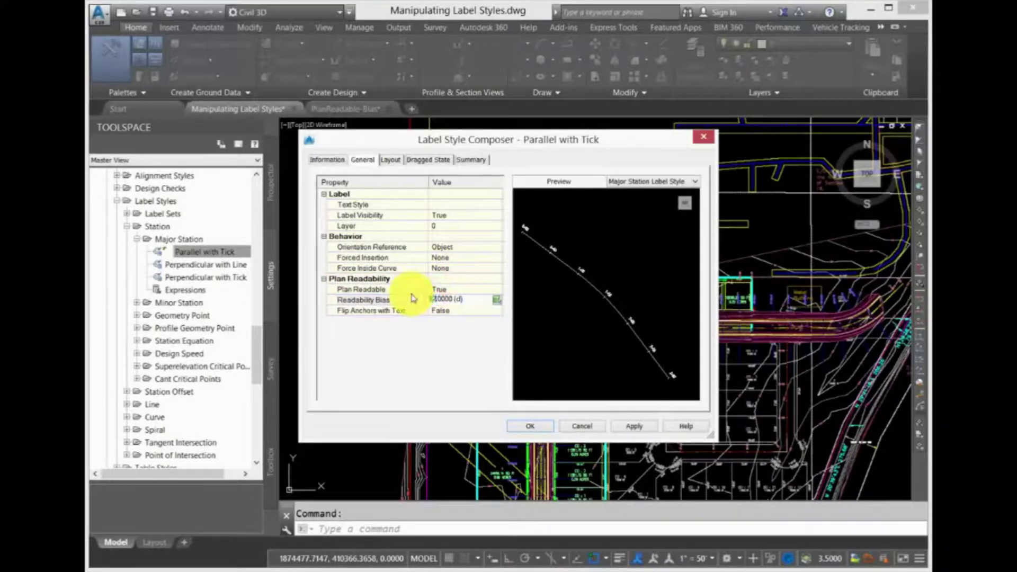
{"action": "type", "text": "92"}
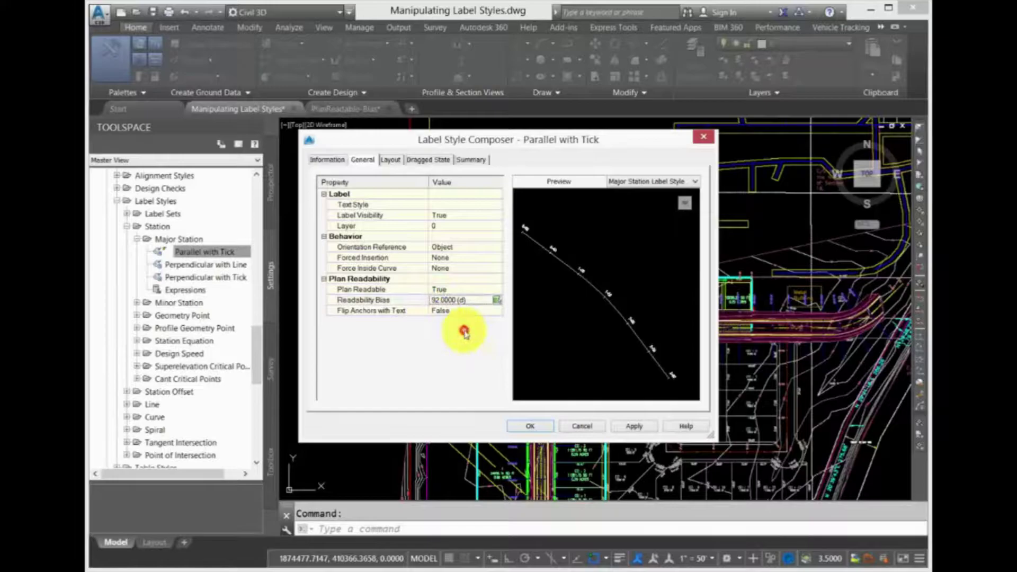
{"action": "left_click", "coordinate": [583, 429]}
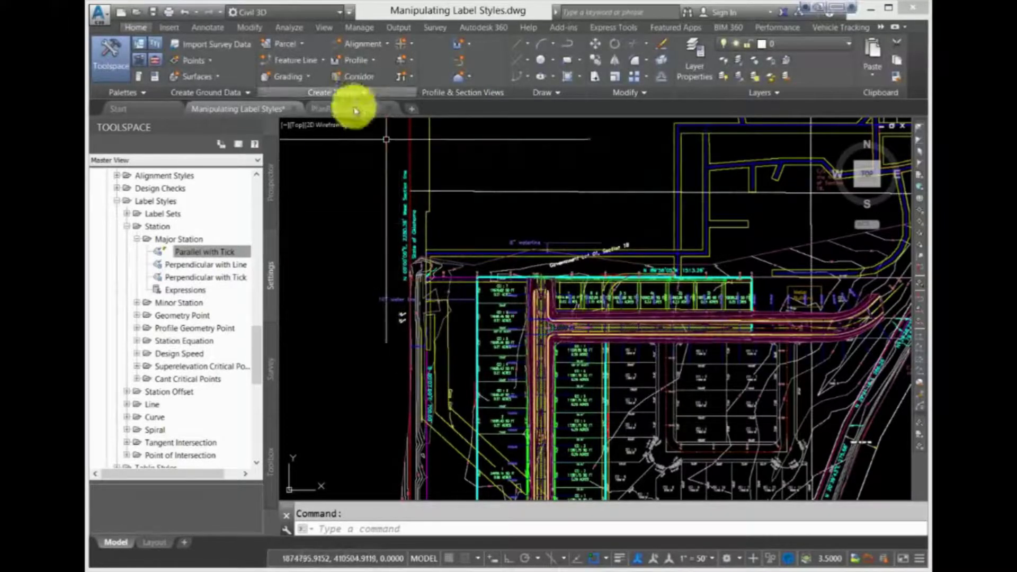
{"action": "left_click", "coordinate": [352, 109]}
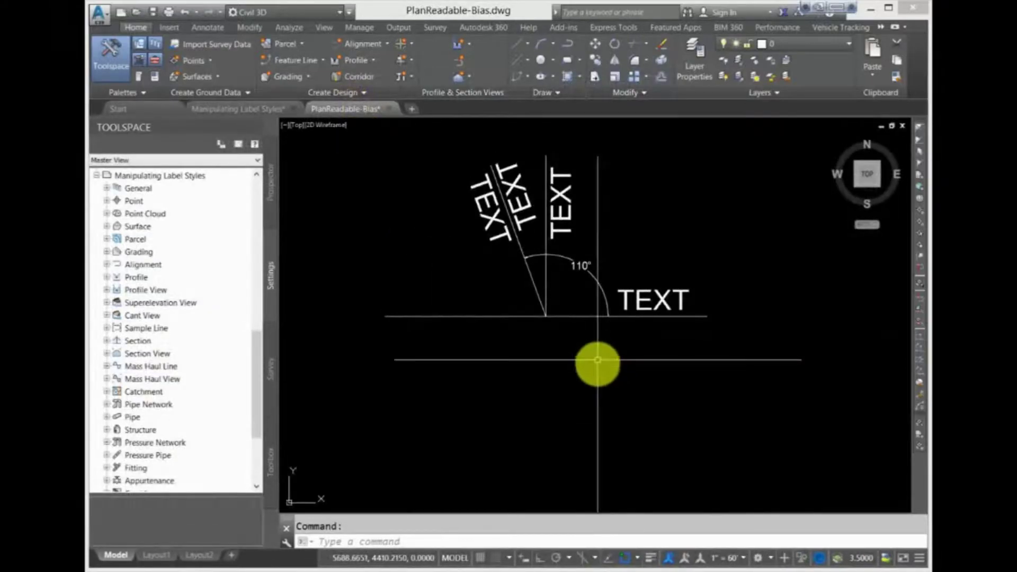
{"action": "scroll", "coordinate": [597, 360], "scroll_direction": "down", "scroll_amount": 3}
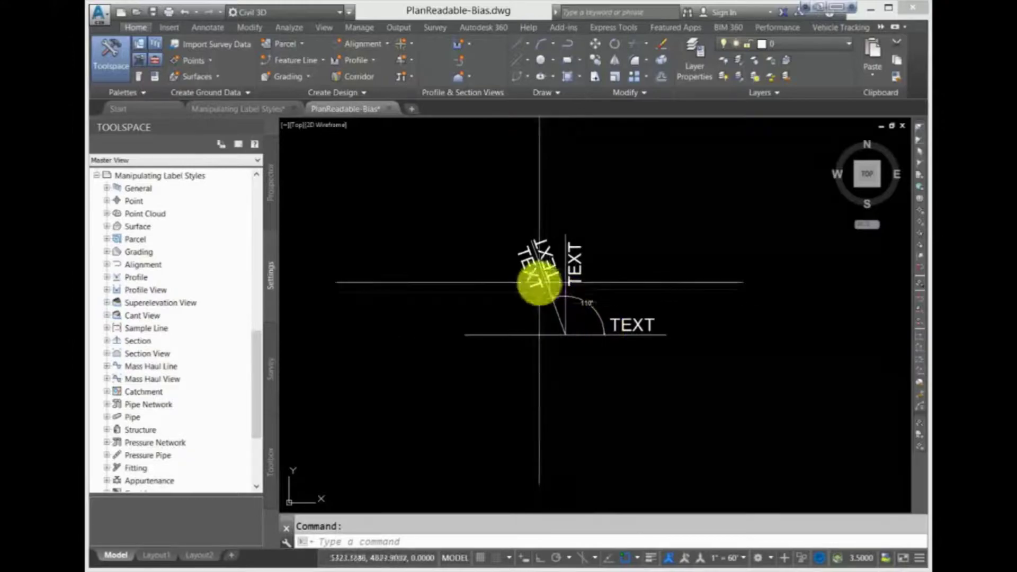
{"action": "key", "text": "Escape"}
{"action": "scroll", "coordinate": [561, 283], "scroll_direction": "up", "scroll_amount": 2}
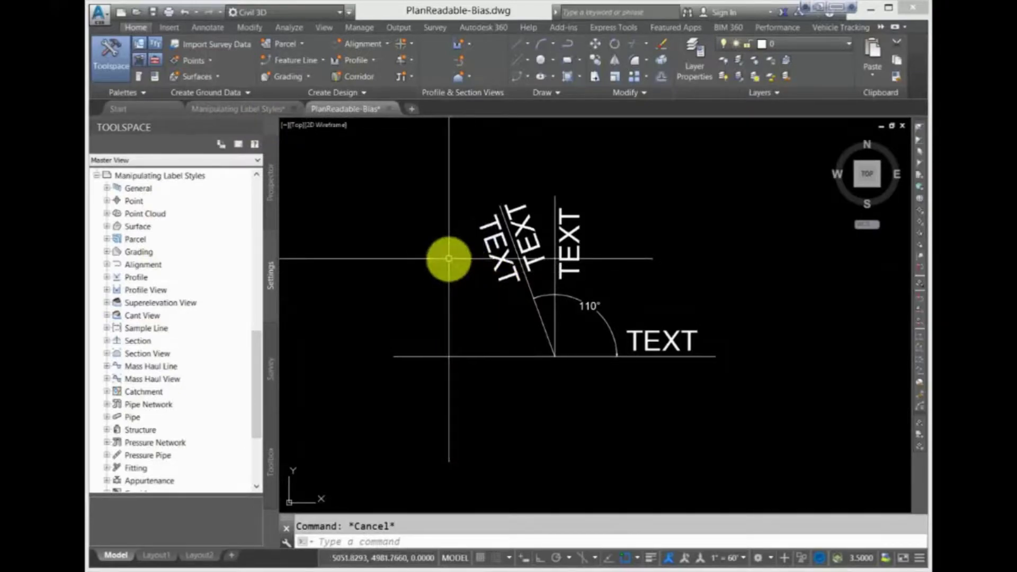
- Return to Manipulating Label Styles and expand Alignment > Label Styles > Station > Major Station
{"action": "left_click", "coordinate": [265, 110]}
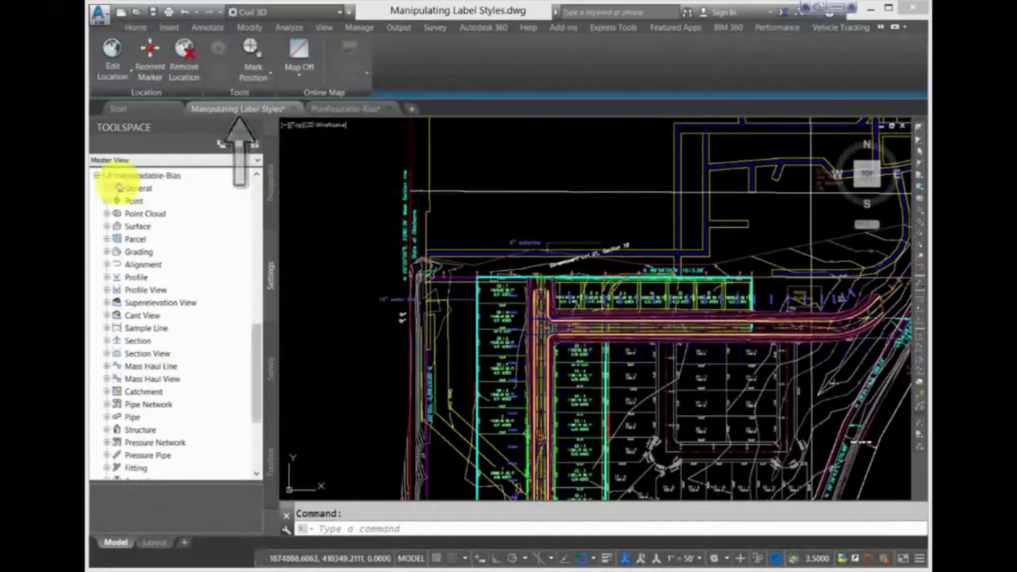
{"action": "left_click", "coordinate": [97, 176]}
{"action": "scroll", "coordinate": [140, 233], "scroll_direction": "up", "scroll_amount": 5}
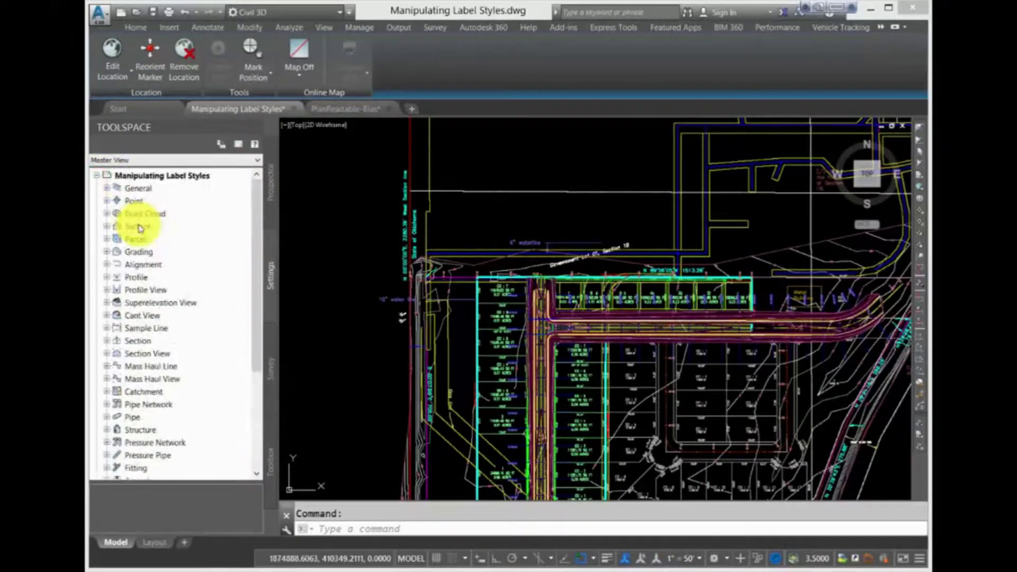
{"action": "left_click", "coordinate": [106, 264]}
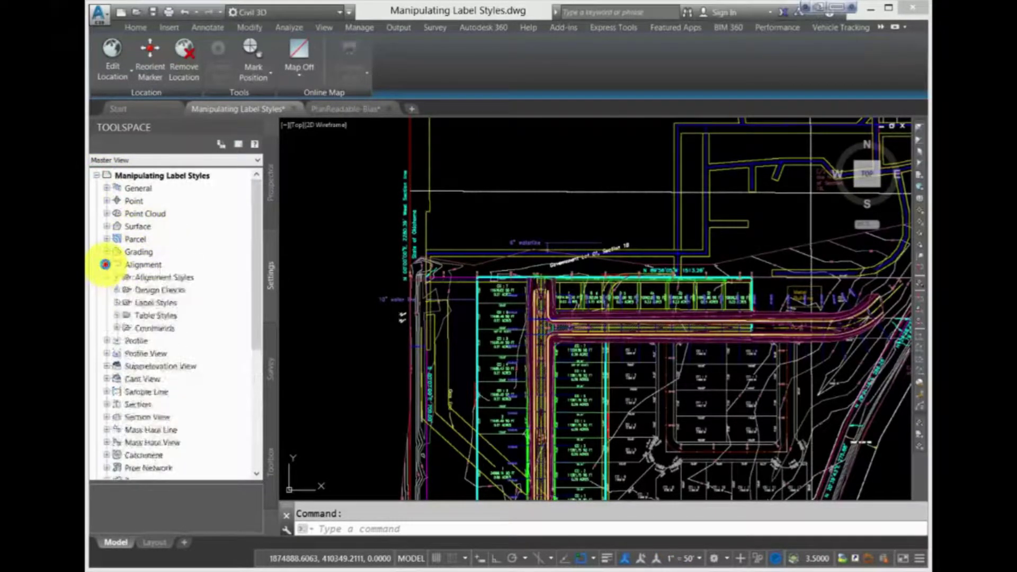
{"action": "left_click", "coordinate": [117, 302]}
{"action": "left_click", "coordinate": [127, 328]}
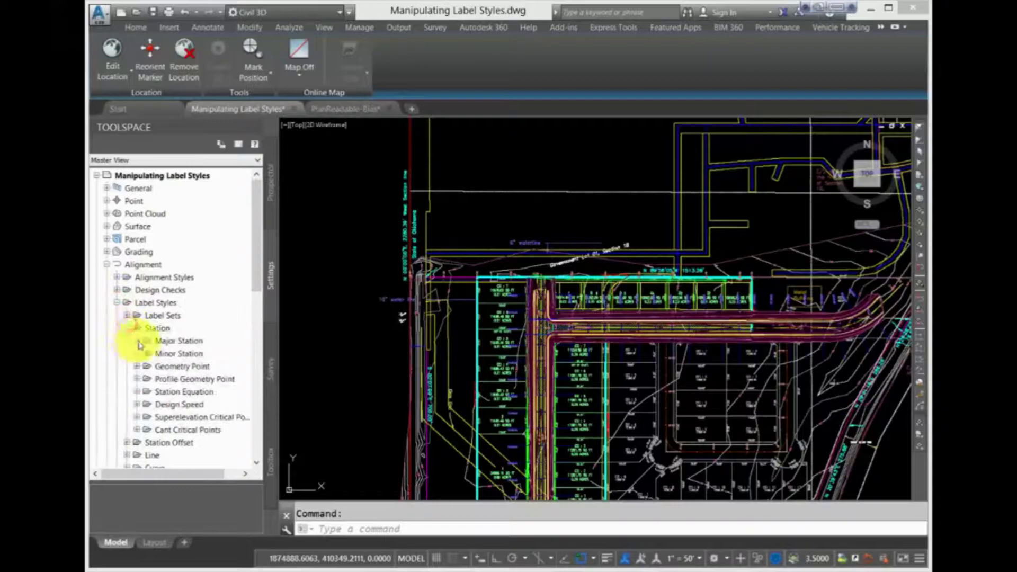
{"action": "left_click", "coordinate": [137, 341]}
- Edit the PARA-MAJR-CEI style and select its 95° readability bias value
{"action": "scroll", "coordinate": [198, 335], "scroll_direction": "down", "scroll_amount": 1}
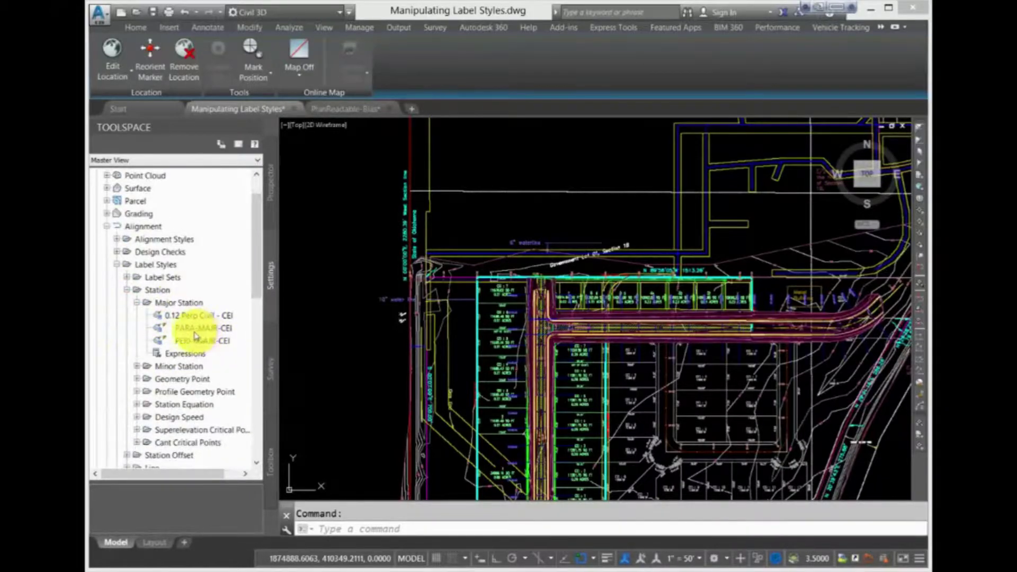
{"action": "right_click", "coordinate": [195, 333]}
{"action": "left_click", "coordinate": [224, 337]}
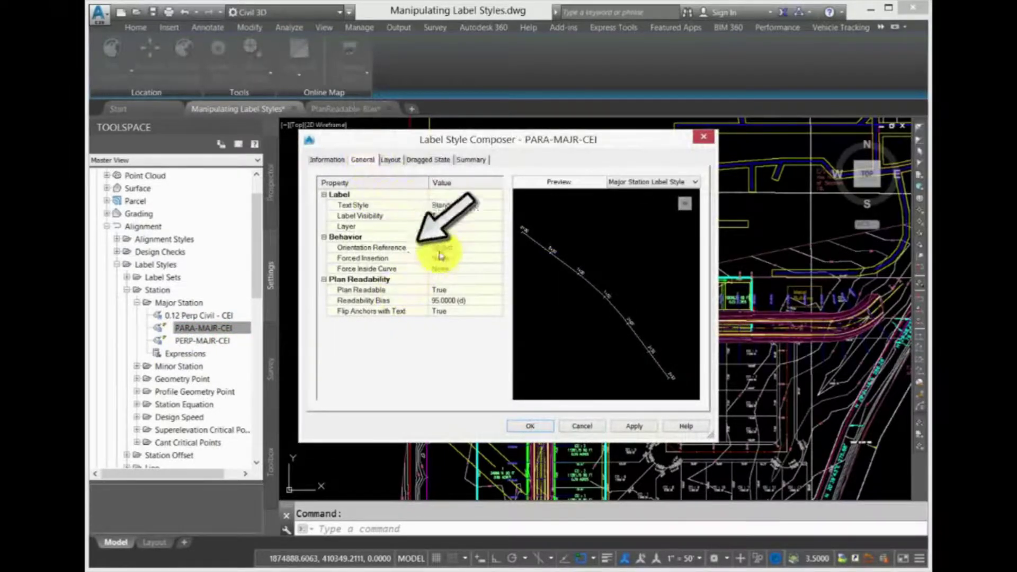
{"action": "left_click", "coordinate": [441, 300]}
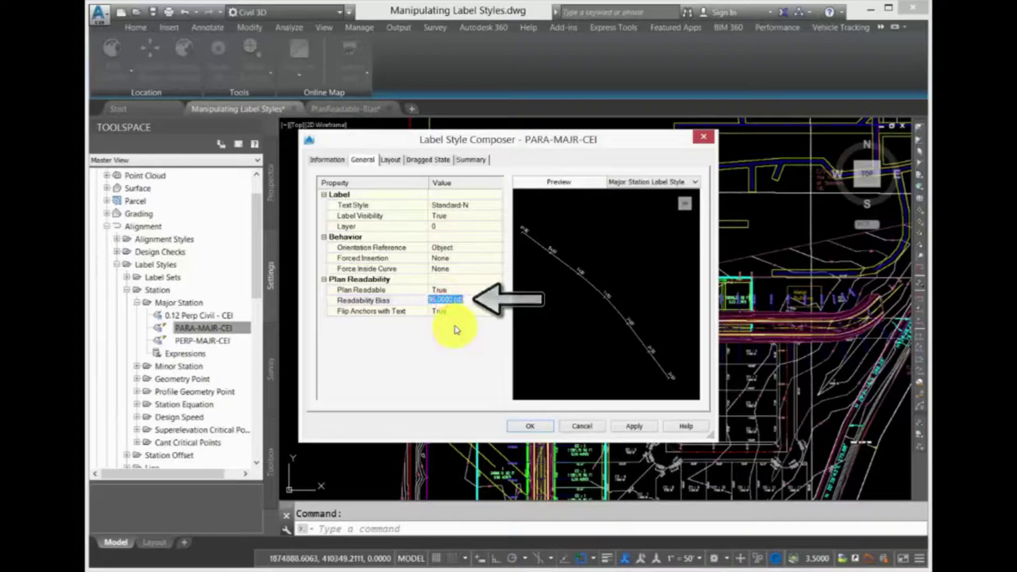
{"action": "left_click", "coordinate": [439, 301]}
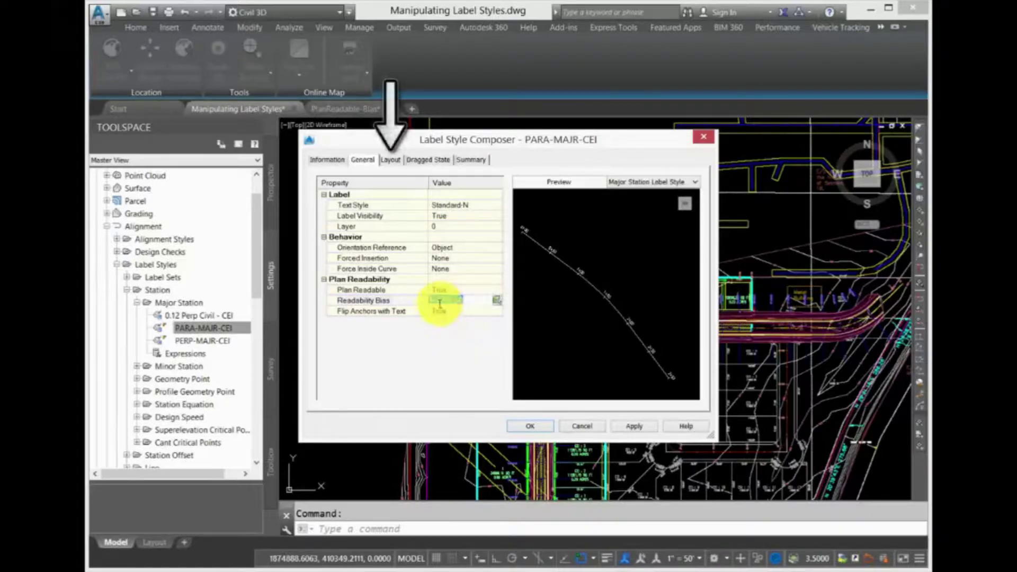
- On the Layout tab, rename the Tick.1 component to 'Tick along line', keeping it visible
{"action": "left_click", "coordinate": [390, 160]}
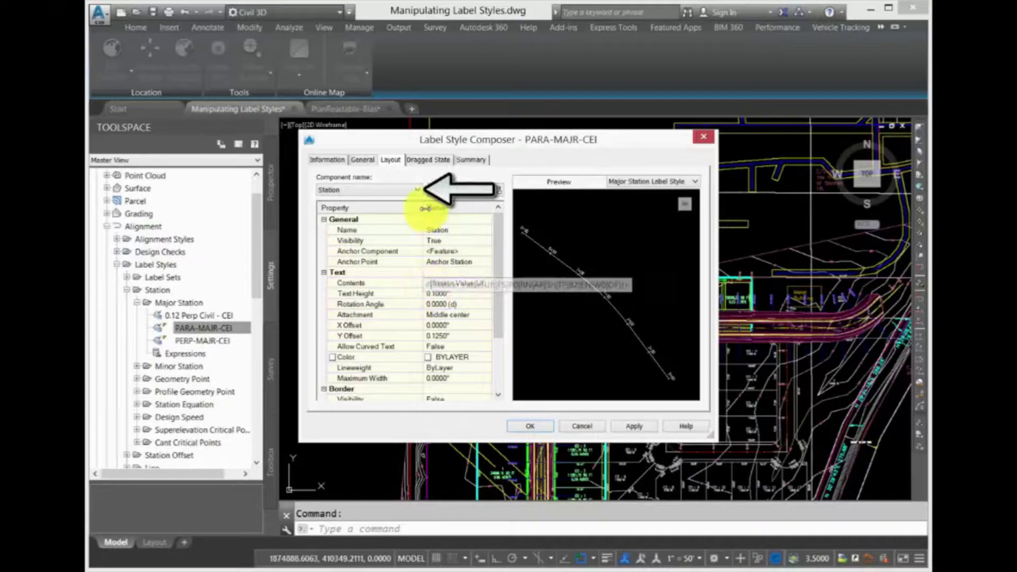
{"action": "left_click", "coordinate": [338, 191]}
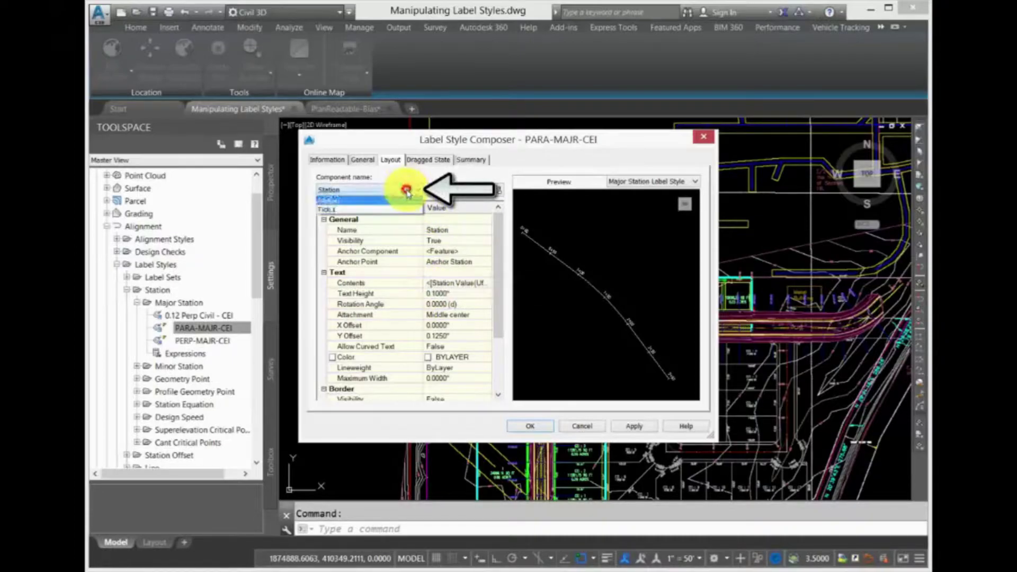
{"action": "left_click", "coordinate": [339, 209]}
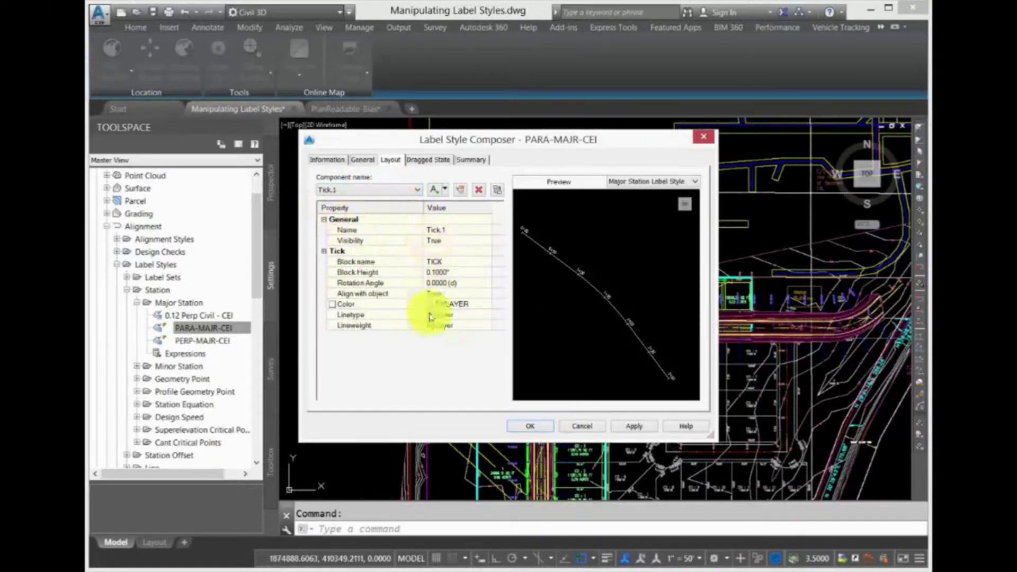
{"action": "left_click", "coordinate": [388, 192]}
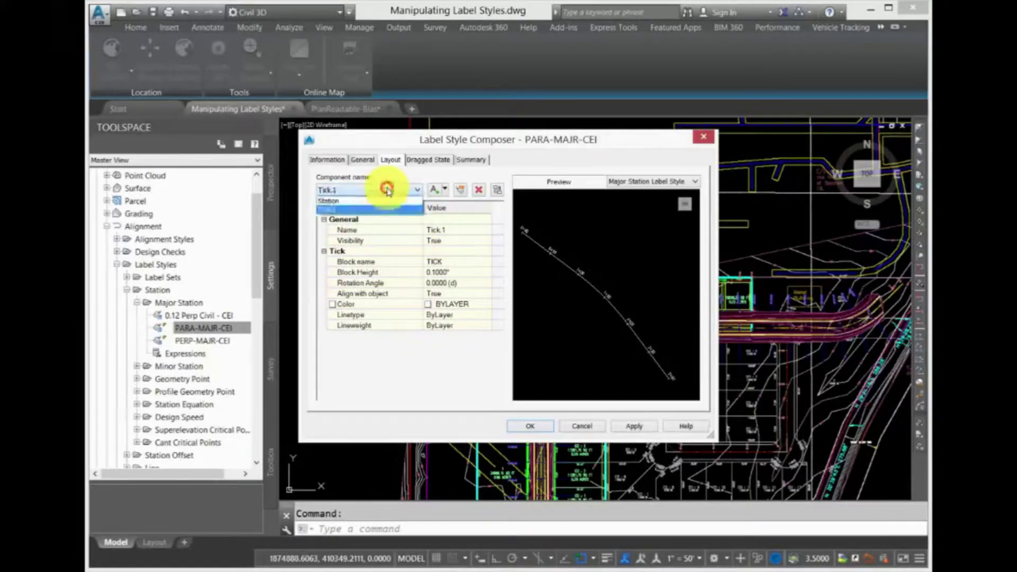
{"action": "left_click", "coordinate": [340, 206]}
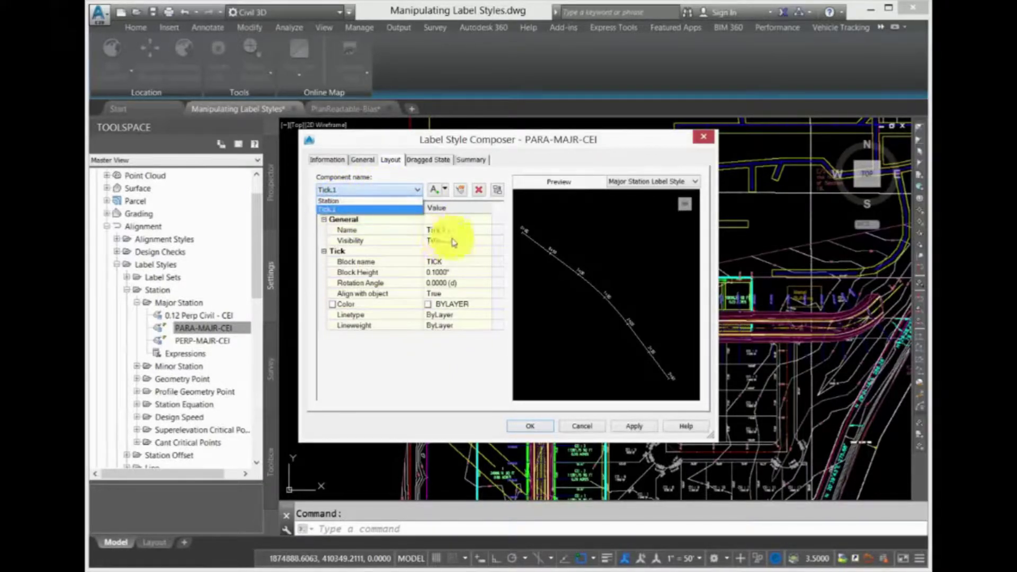
{"action": "left_click", "coordinate": [456, 229]}
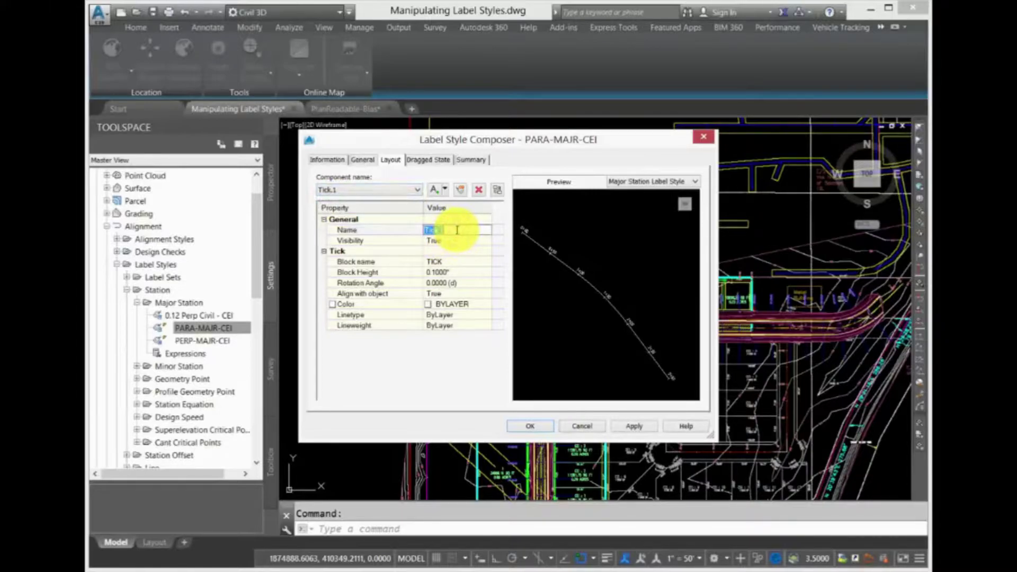
{"action": "type", "text": "Tick along line"}
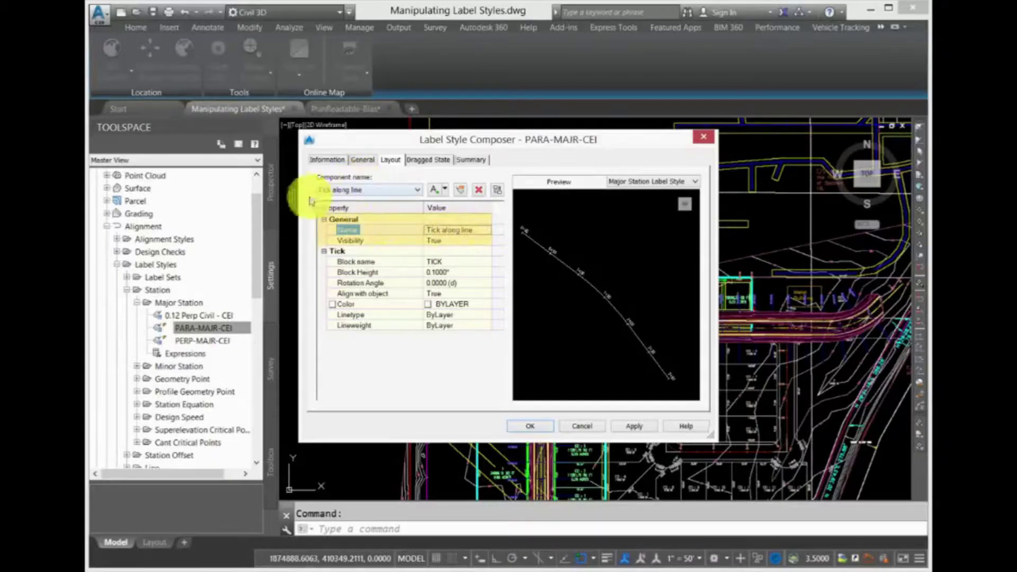
{"action": "left_click", "coordinate": [458, 240]}
{"action": "left_click", "coordinate": [459, 242]}
{"action": "left_click", "coordinate": [459, 251]}
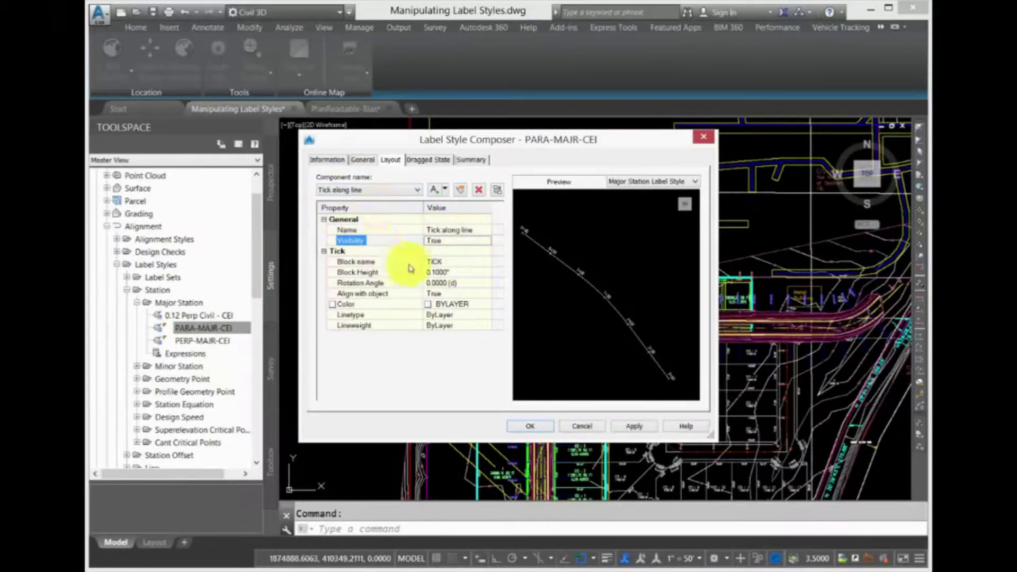
{"action": "left_click", "coordinate": [445, 262]}
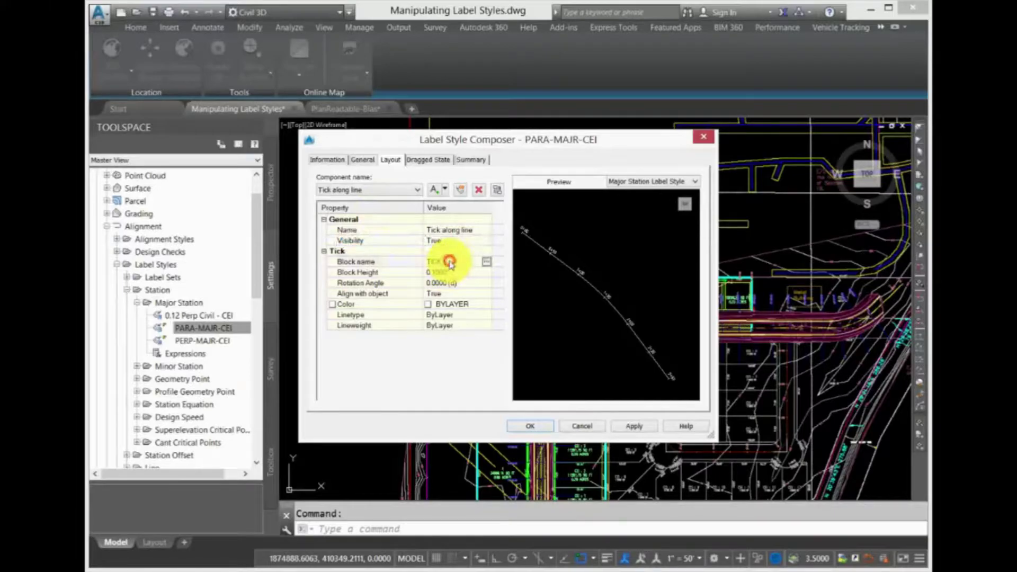
- Select the Station text component and review its Anchor Component and Anchor Point settings
{"action": "left_click", "coordinate": [356, 190]}
{"action": "left_click", "coordinate": [354, 203]}
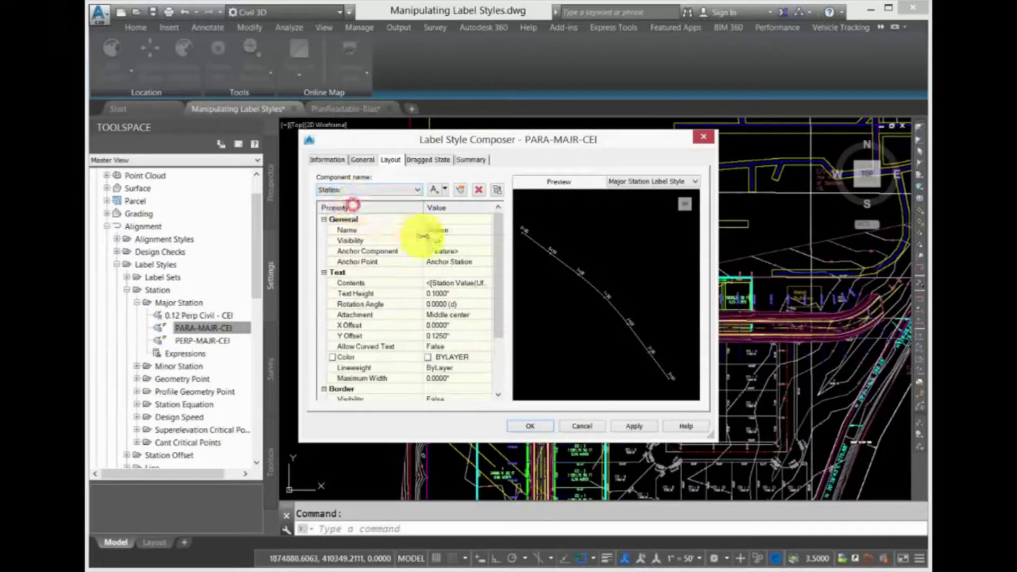
{"action": "left_click", "coordinate": [447, 253]}
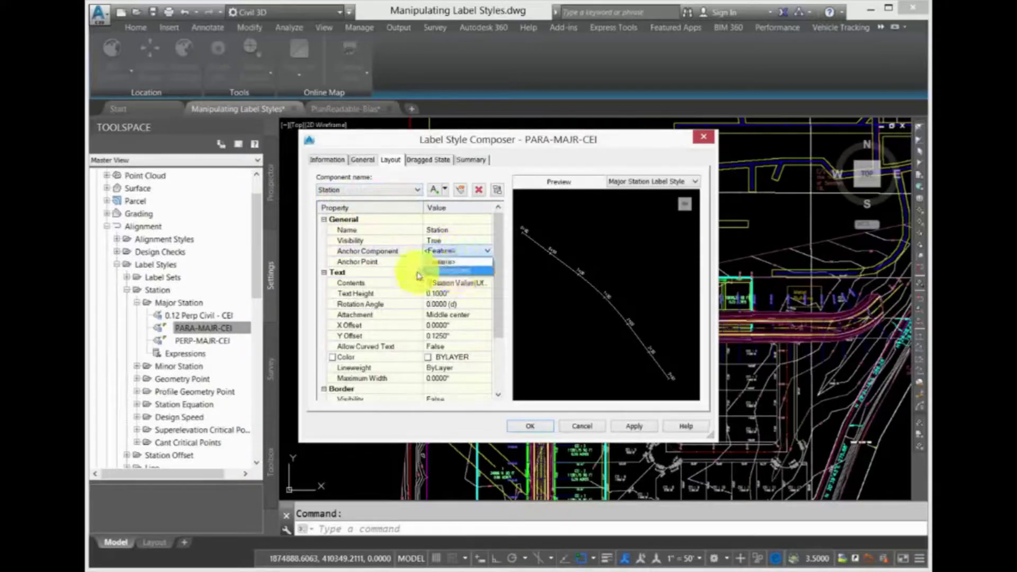
{"action": "left_click", "coordinate": [457, 262]}
{"action": "left_click", "coordinate": [461, 262]}
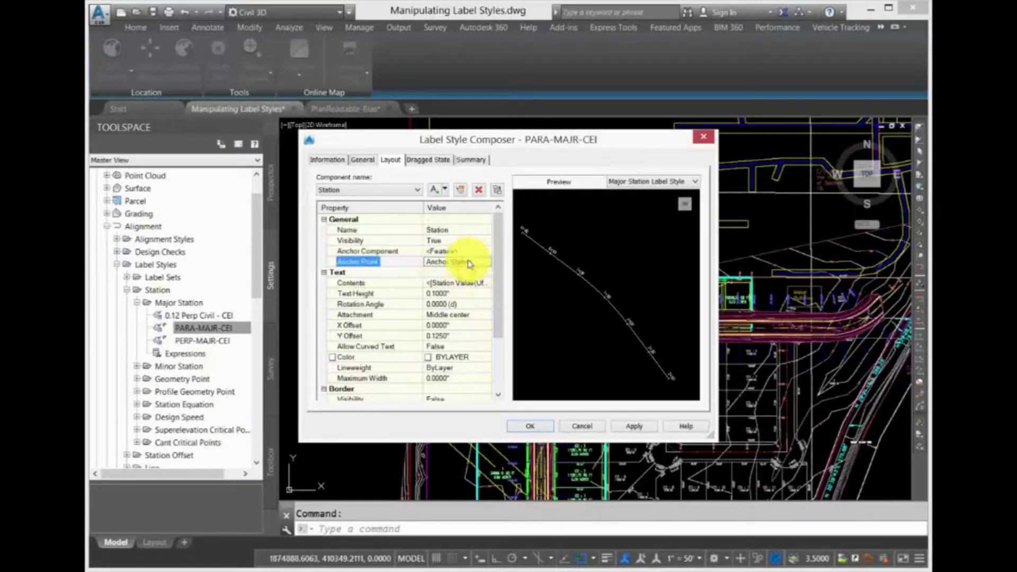
{"action": "left_click", "coordinate": [444, 189]}
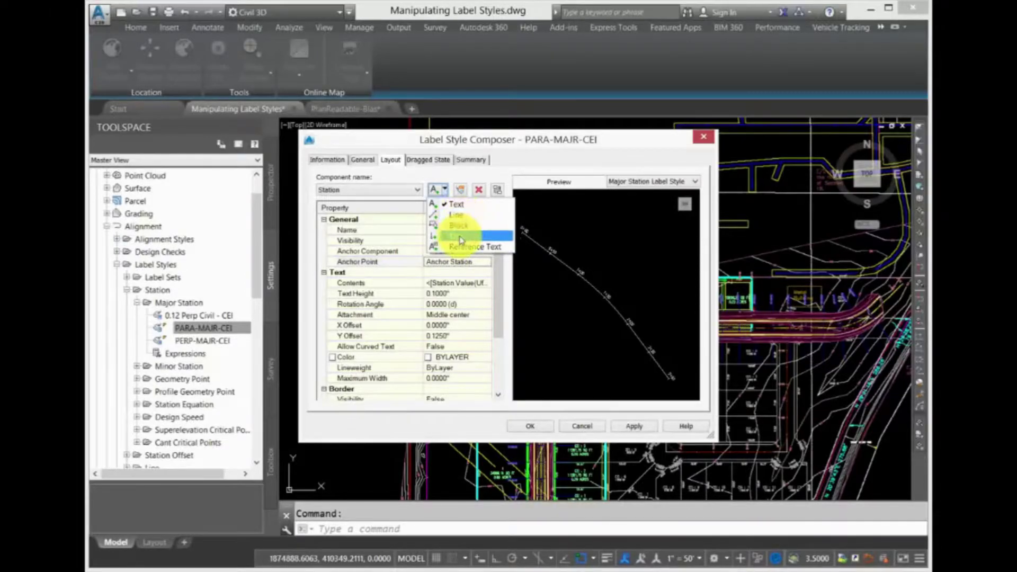
{"action": "left_click", "coordinate": [444, 190]}
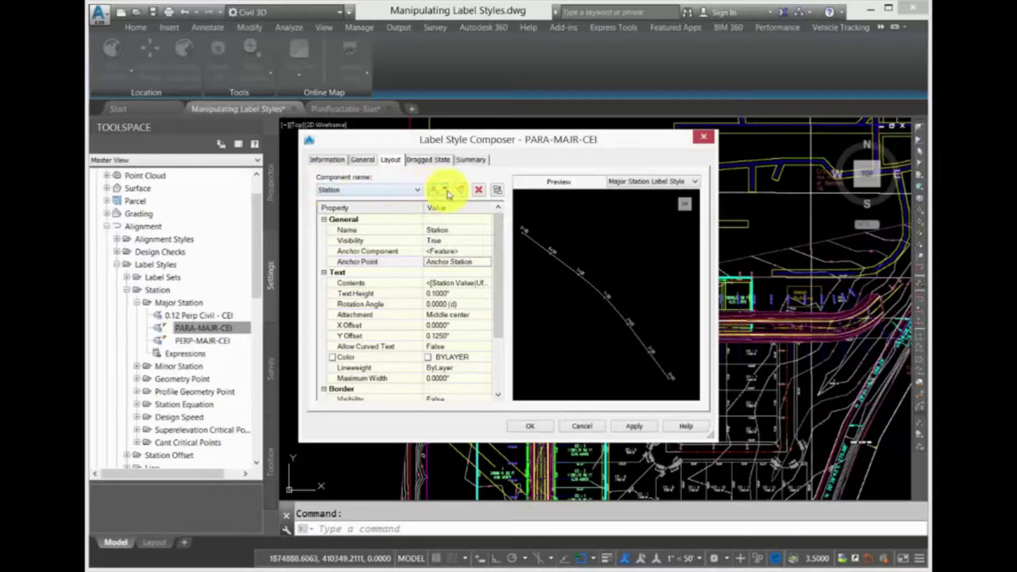
{"action": "left_click", "coordinate": [446, 191]}
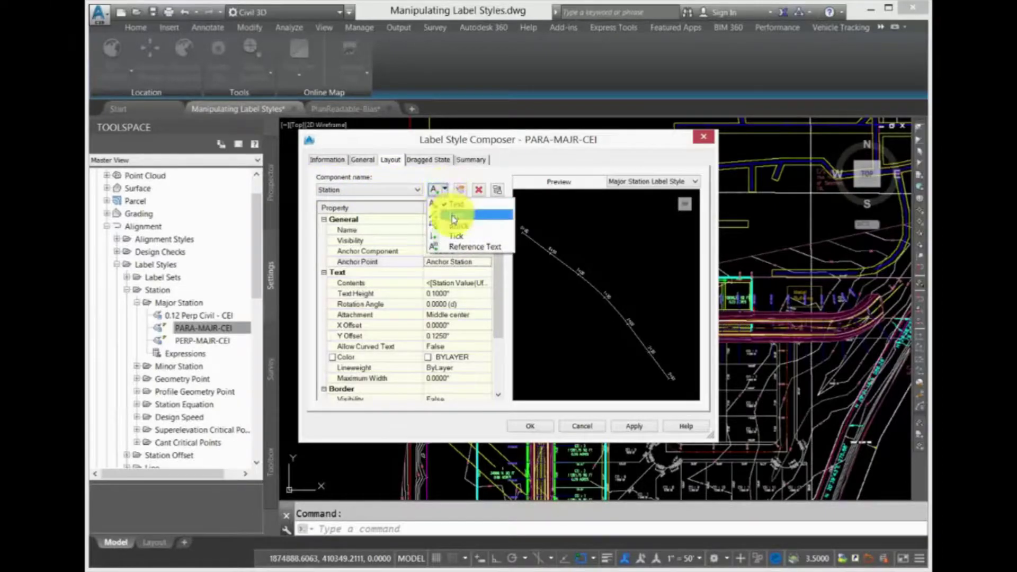
{"action": "left_click", "coordinate": [454, 246]}
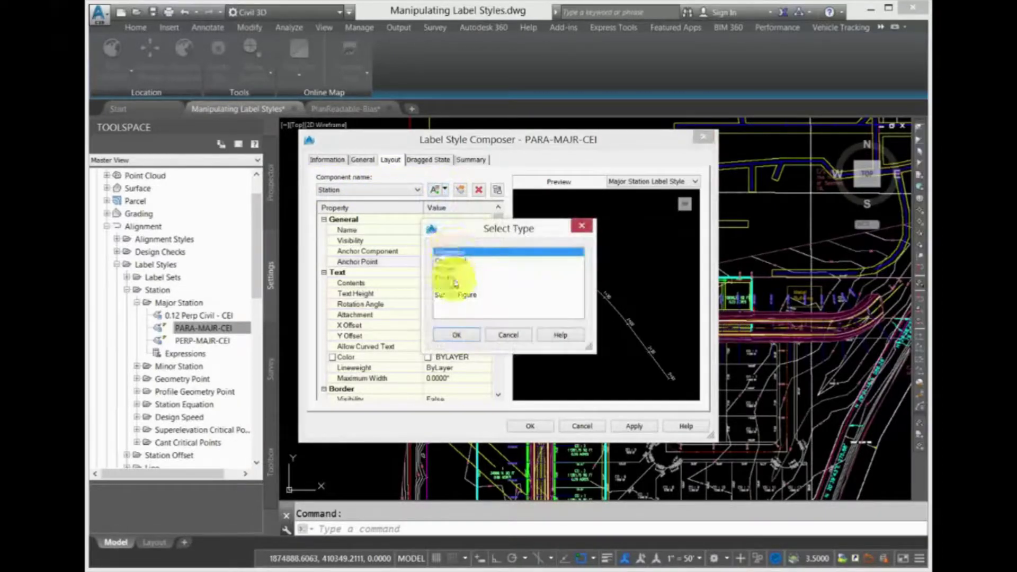
{"action": "left_click", "coordinate": [507, 336]}
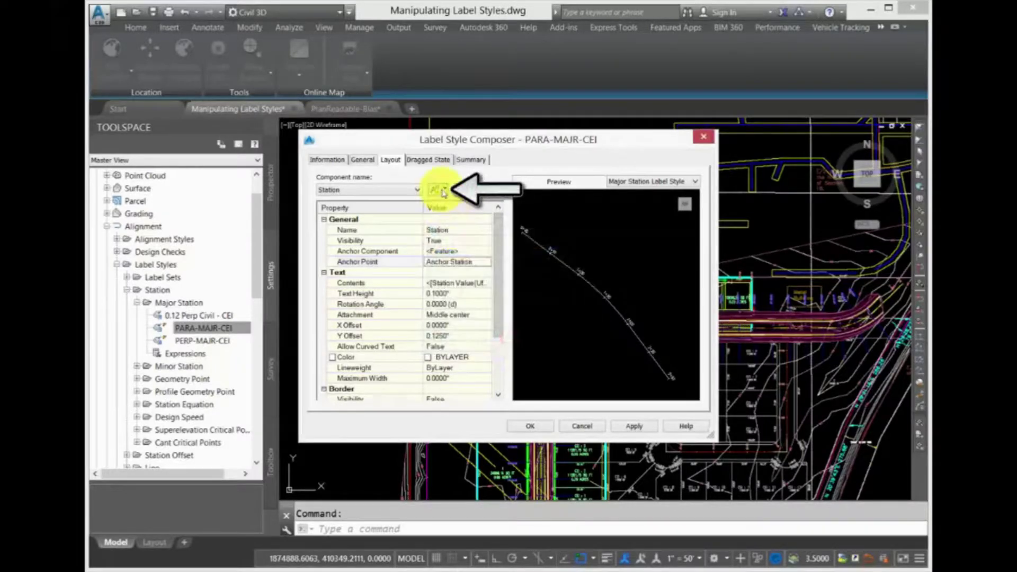
{"action": "left_click", "coordinate": [446, 191]}
{"action": "left_click", "coordinate": [450, 227]}
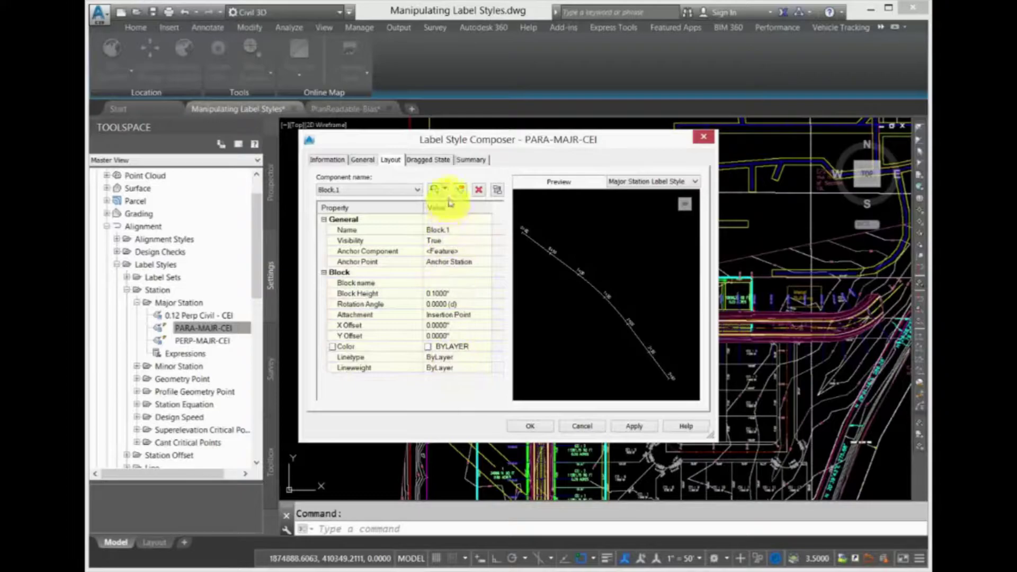
{"action": "left_click", "coordinate": [355, 190]}
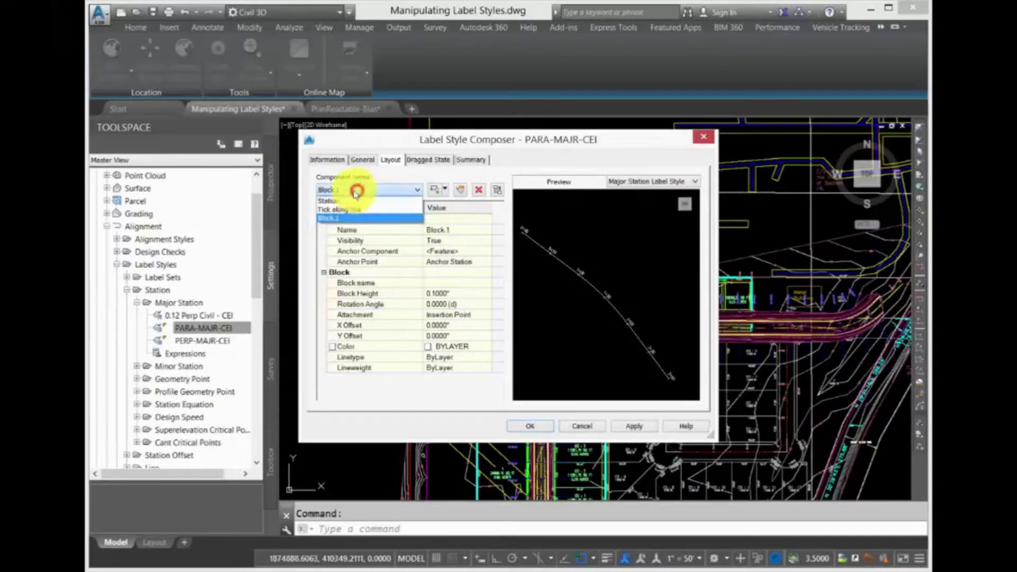
{"action": "left_click", "coordinate": [344, 219]}
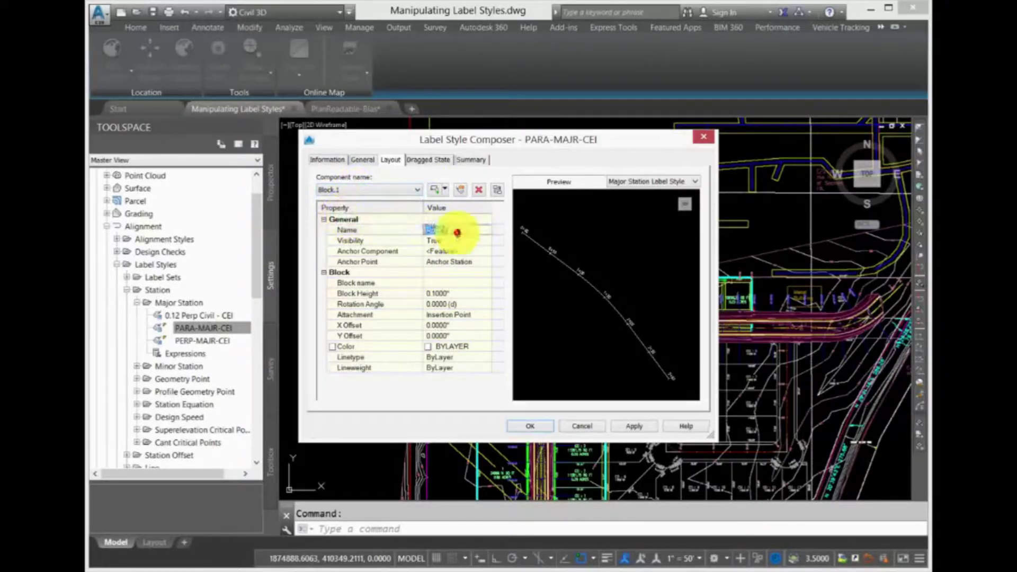
{"action": "left_click", "coordinate": [458, 261]}
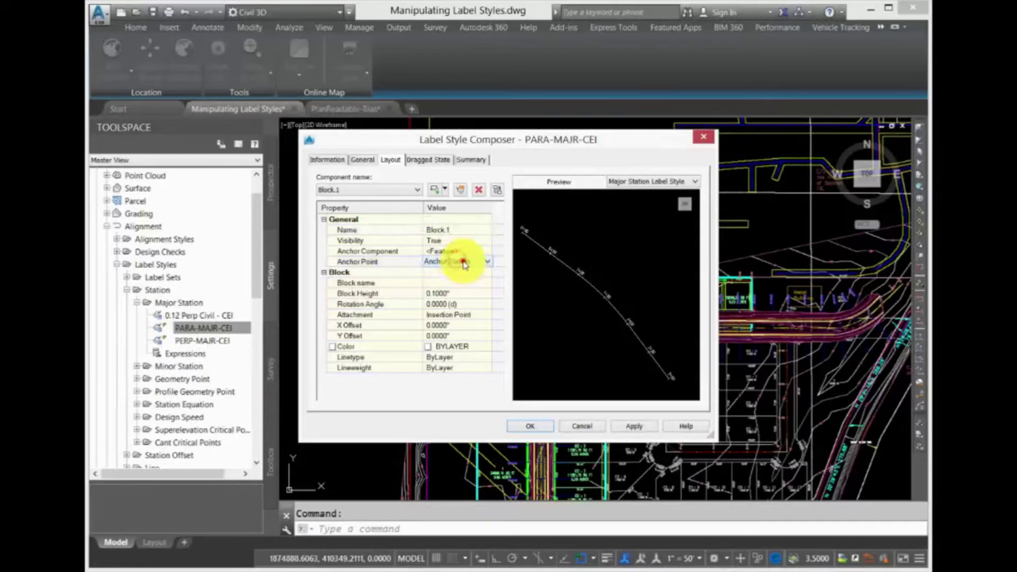
{"action": "left_click", "coordinate": [464, 250]}
{"action": "left_click", "coordinate": [466, 253]}
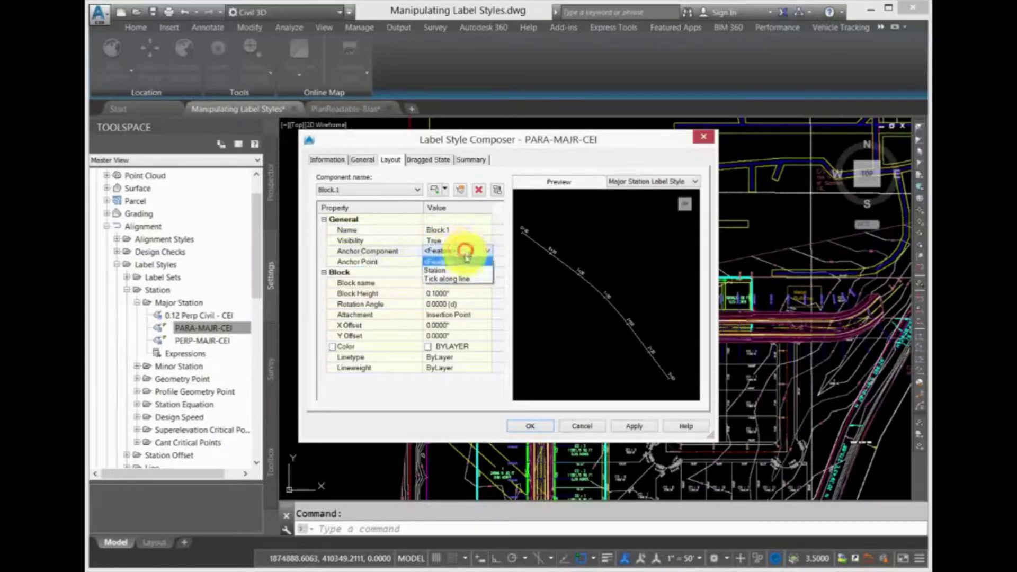
{"action": "left_click", "coordinate": [463, 261]}
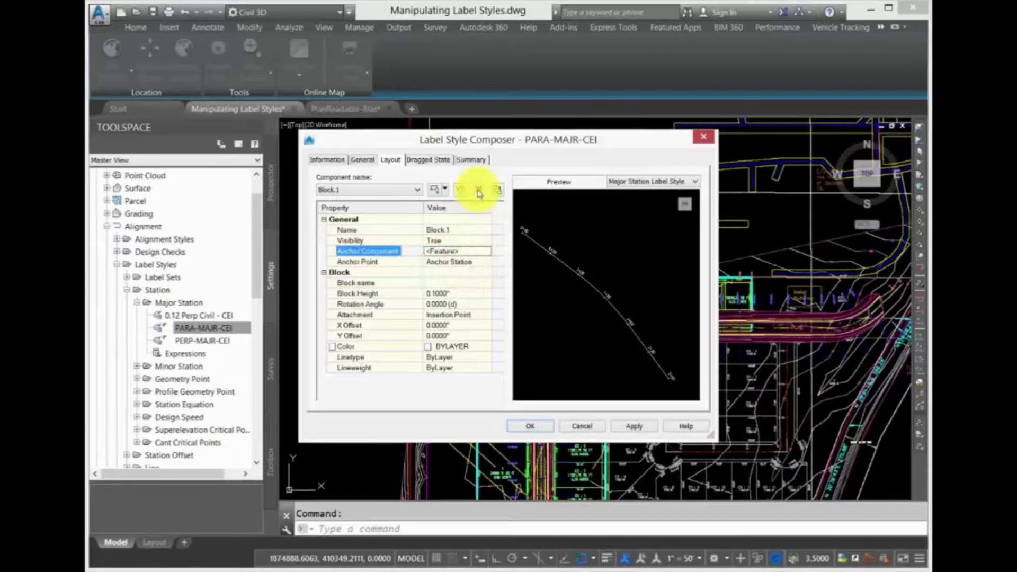
{"action": "left_click", "coordinate": [479, 191]}
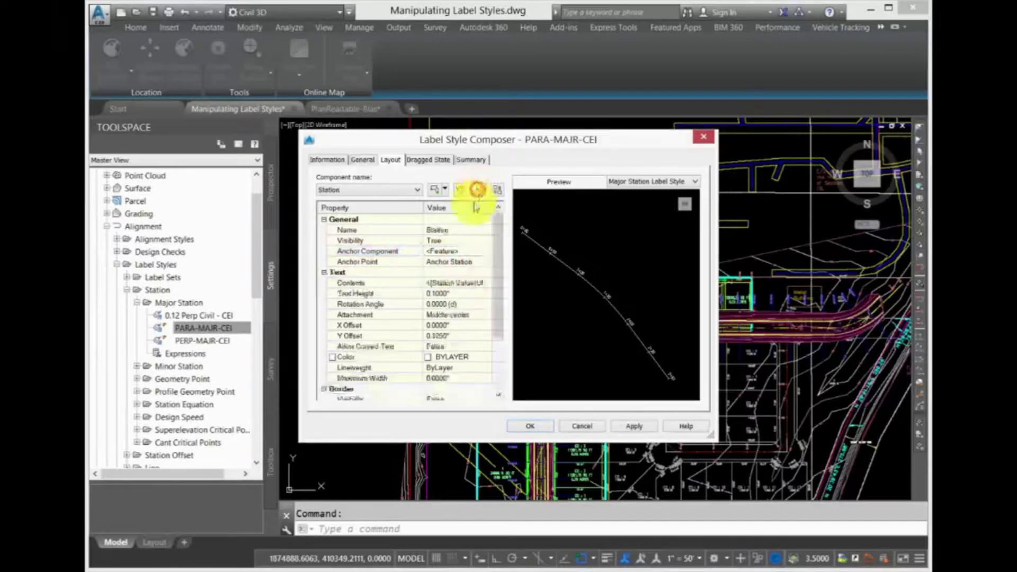
{"action": "left_click", "coordinate": [444, 193]}
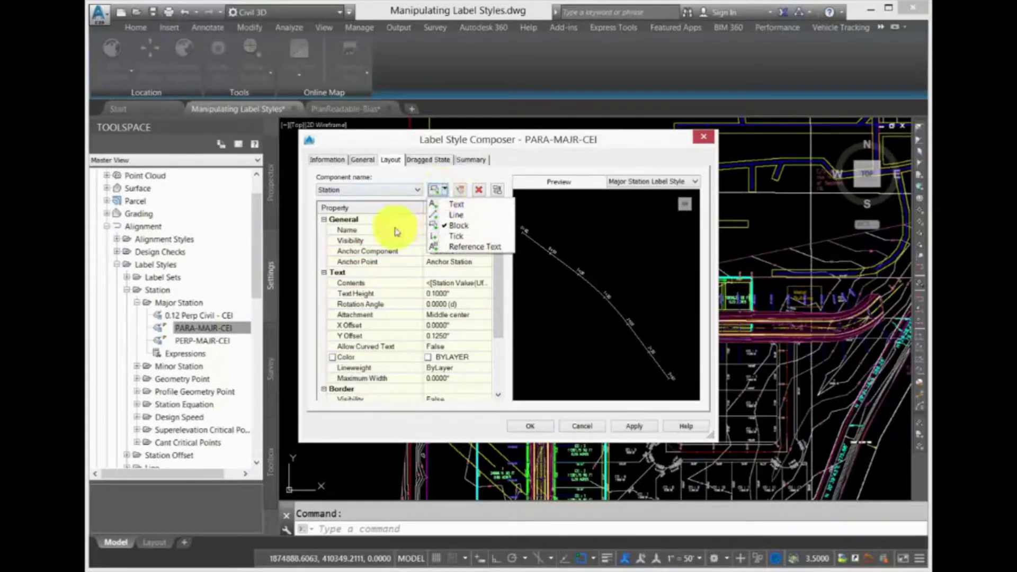
{"action": "left_click", "coordinate": [439, 287]}
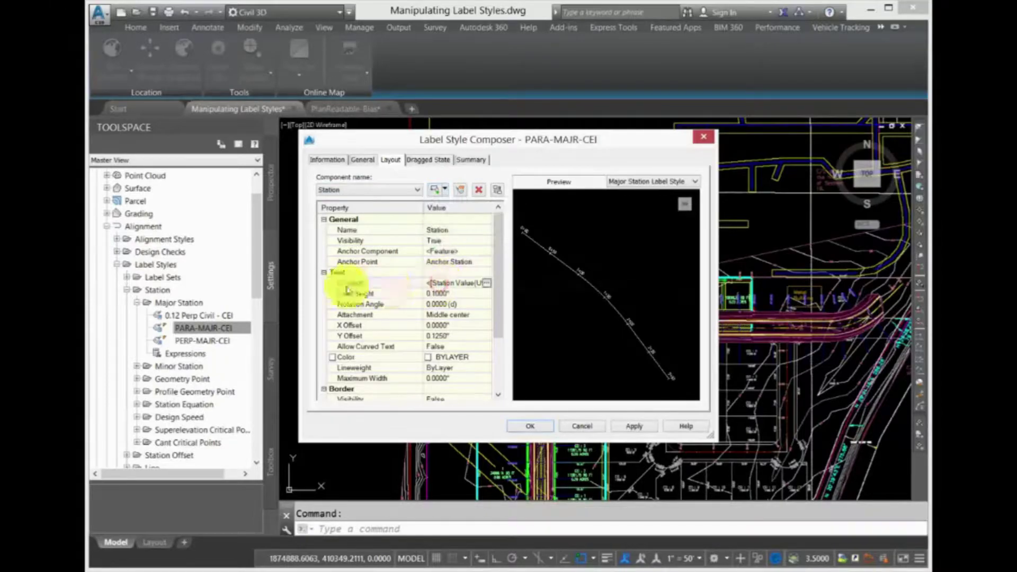
- Open the Station text's contents in the Text Component Editor and type '.' after the Station Value field
{"action": "left_click", "coordinate": [323, 272]}
{"action": "left_click", "coordinate": [323, 272]}
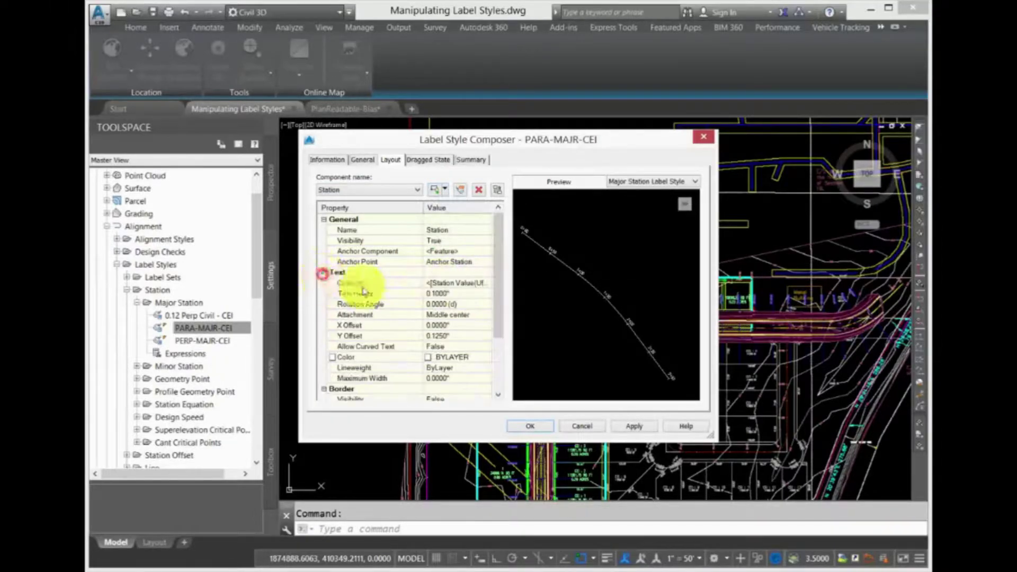
{"action": "left_click", "coordinate": [365, 284]}
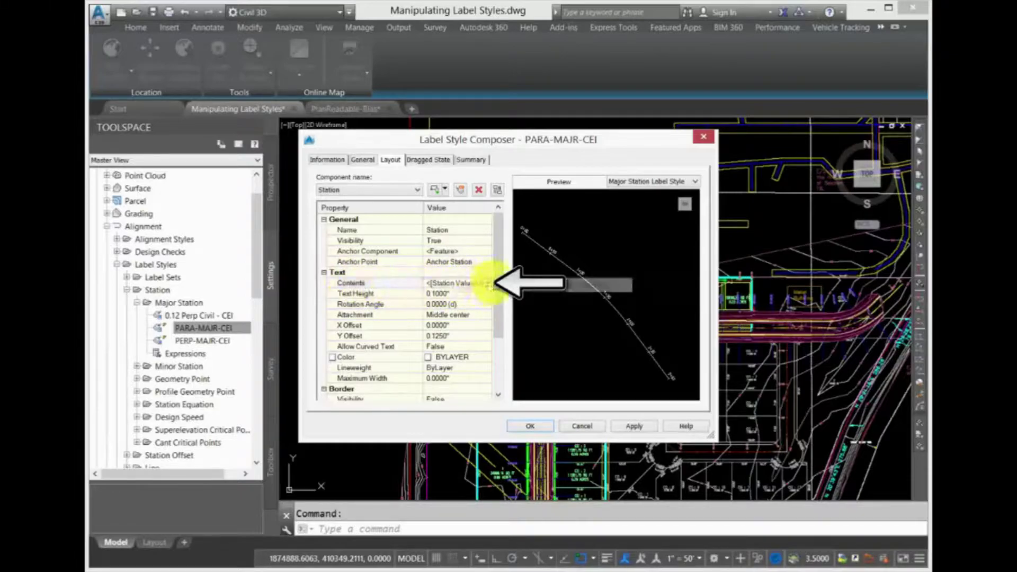
{"action": "left_click", "coordinate": [487, 284]}
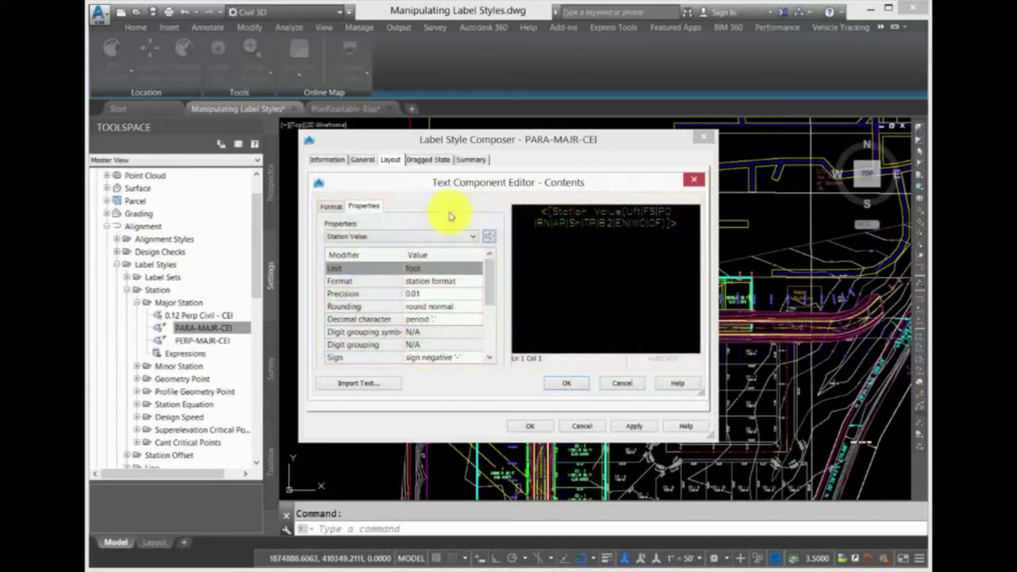
{"action": "left_click", "coordinate": [561, 217]}
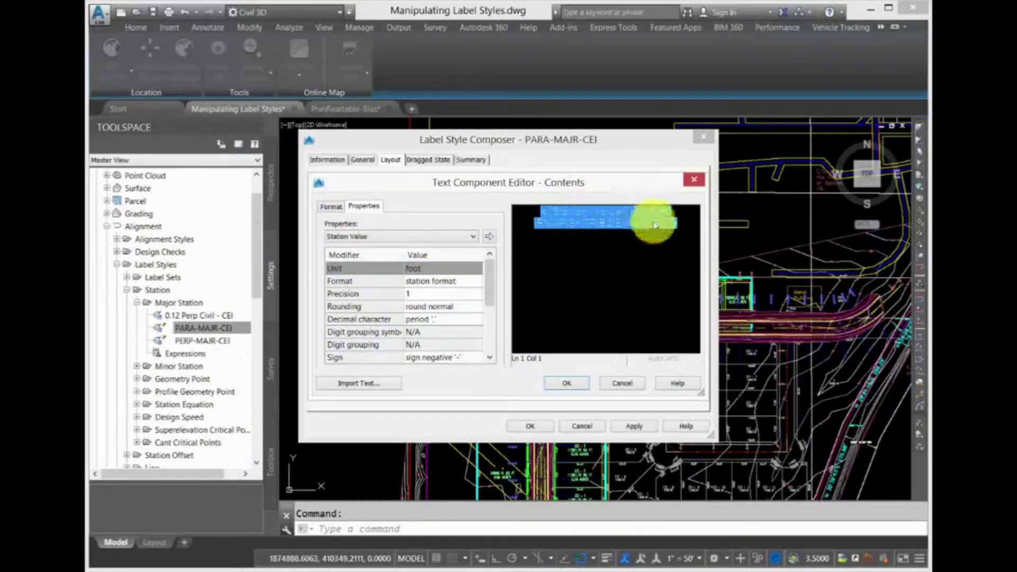
{"action": "left_click", "coordinate": [445, 236]}
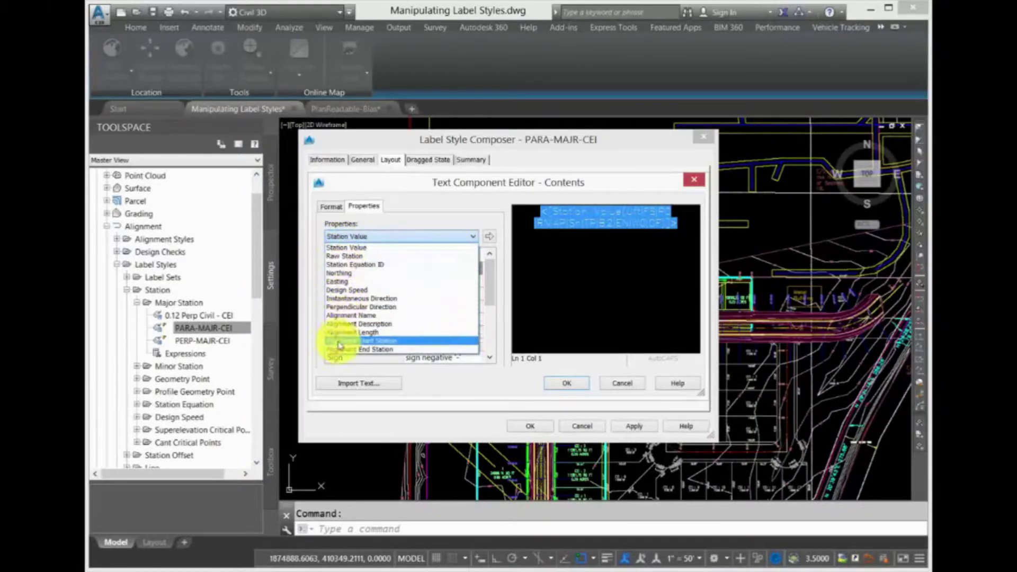
{"action": "left_click", "coordinate": [354, 248]}
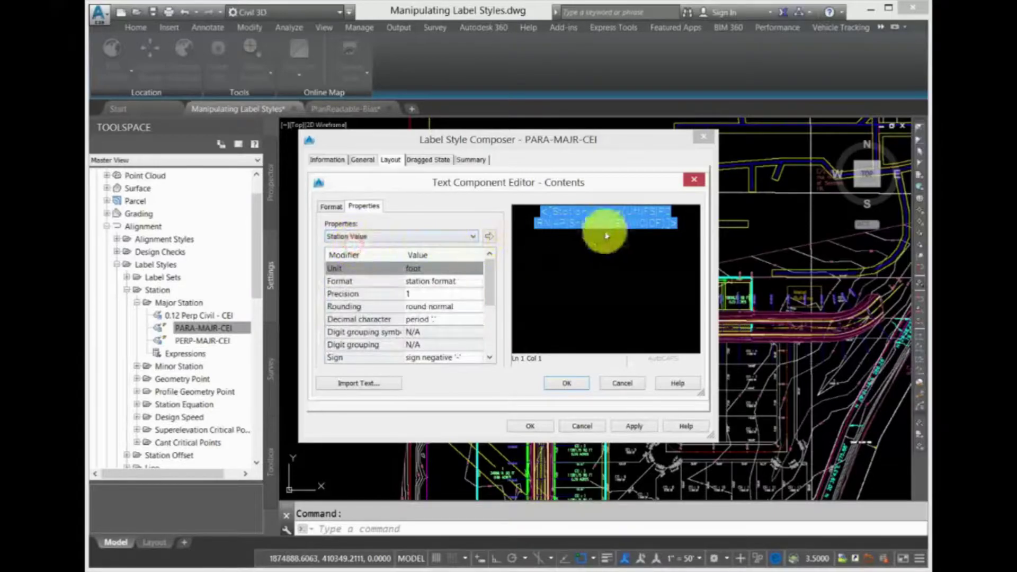
{"action": "left_click", "coordinate": [682, 225]}
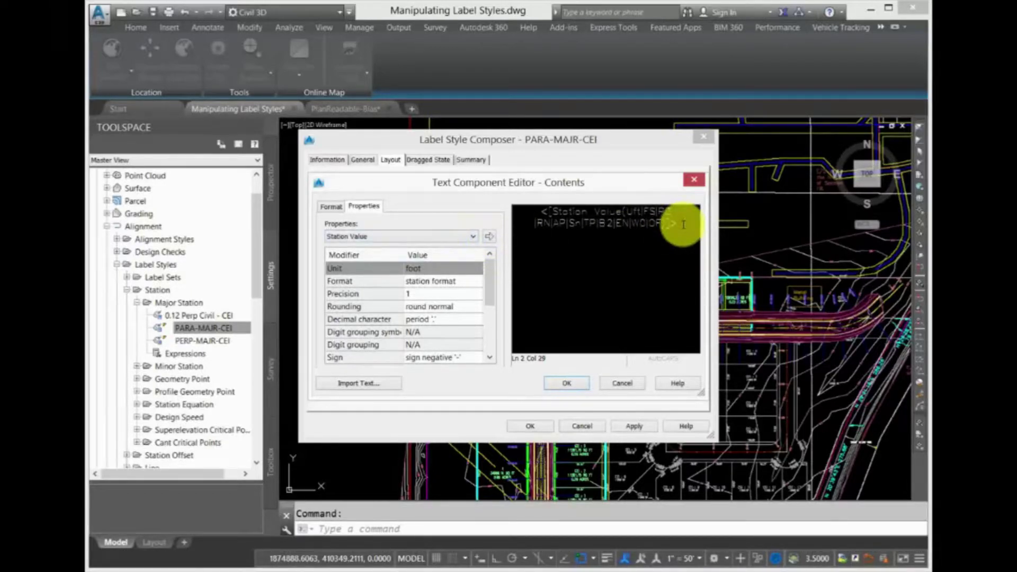
{"action": "type", "text": "."}
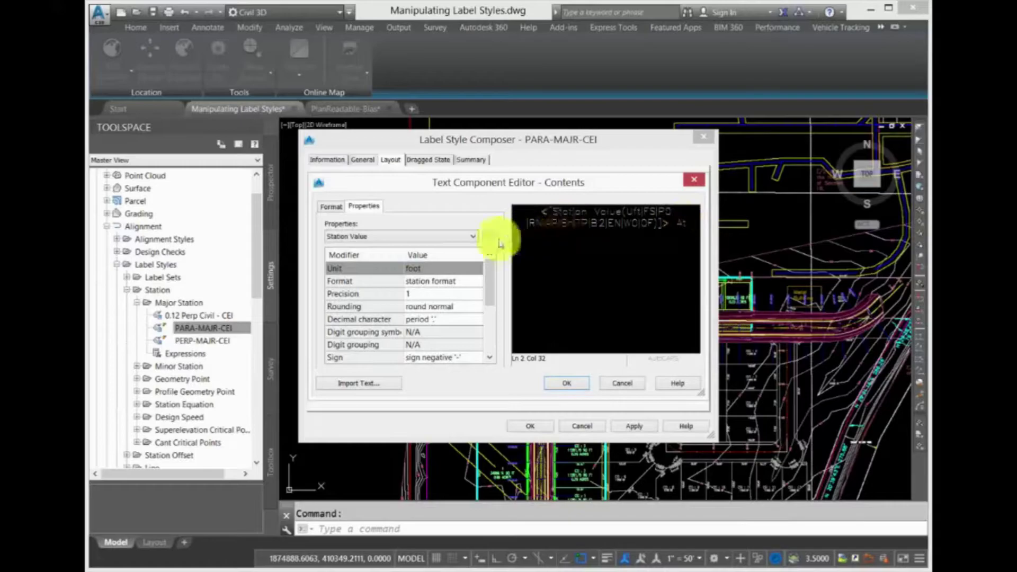
- Insert a Design Speed field in mile/hr with 0.01 precision into the Station label text
{"action": "left_click", "coordinate": [473, 236]}
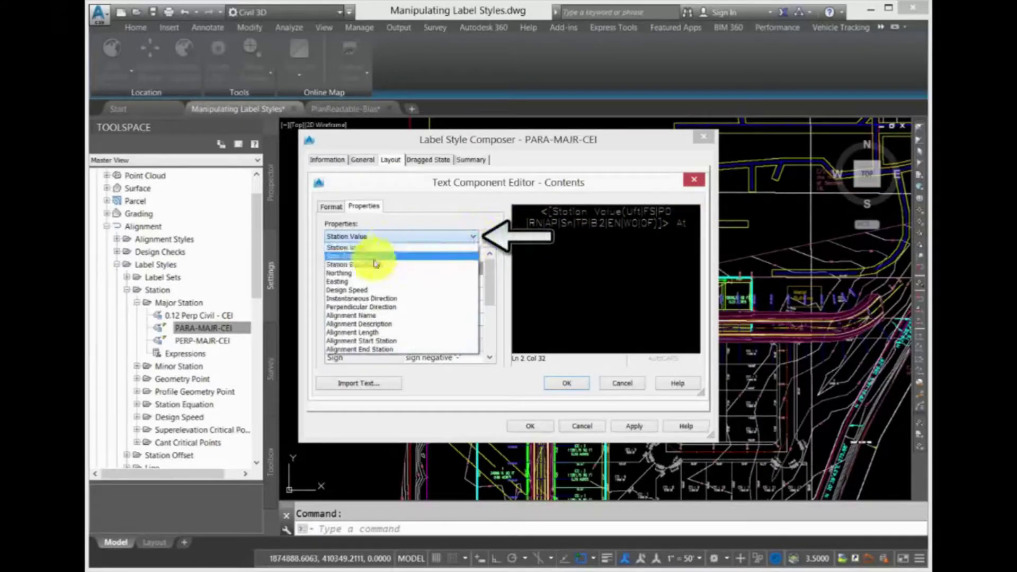
{"action": "left_click", "coordinate": [364, 290]}
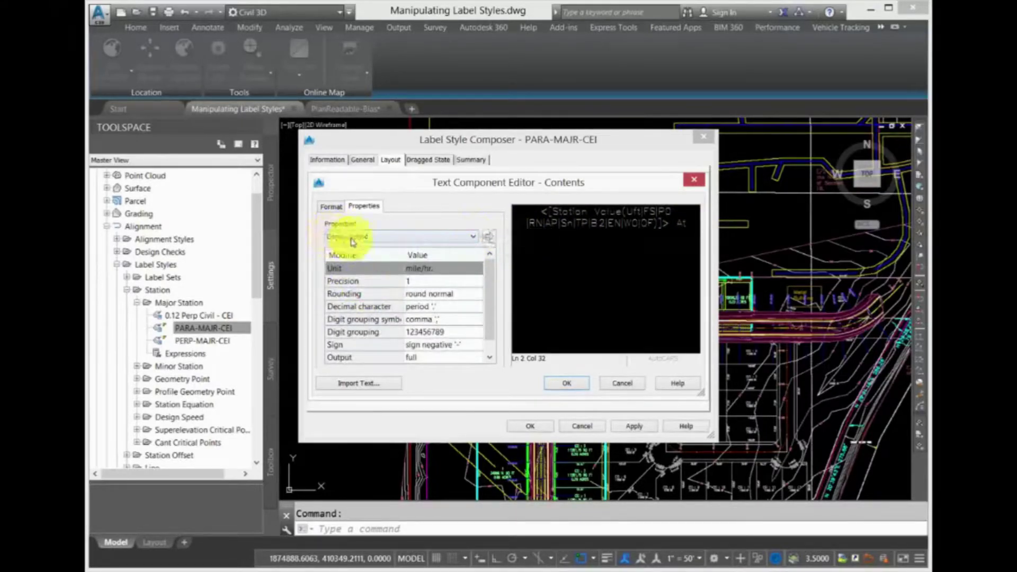
{"action": "left_click", "coordinate": [425, 272]}
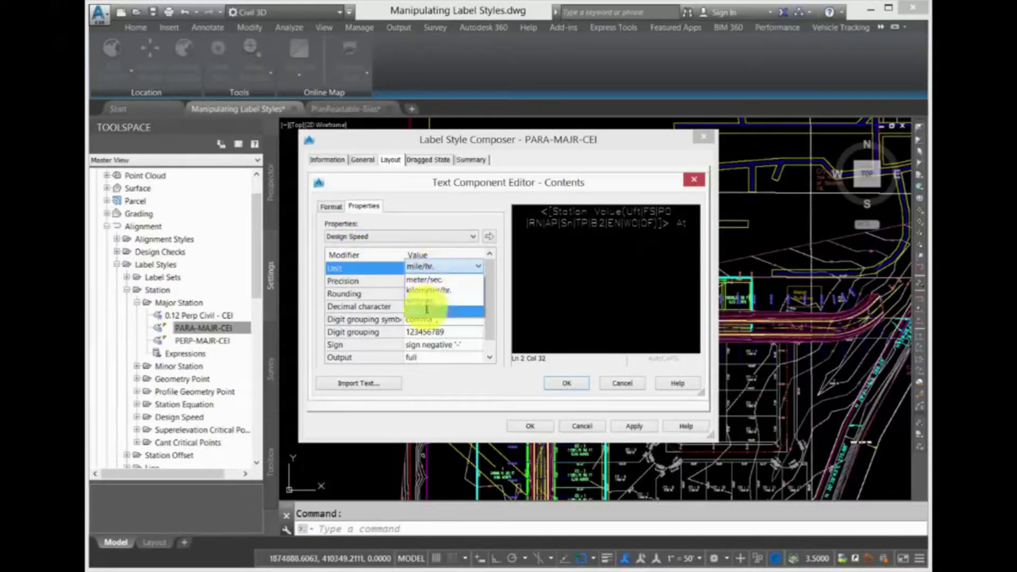
{"action": "left_click", "coordinate": [422, 281]}
{"action": "left_click", "coordinate": [434, 284]}
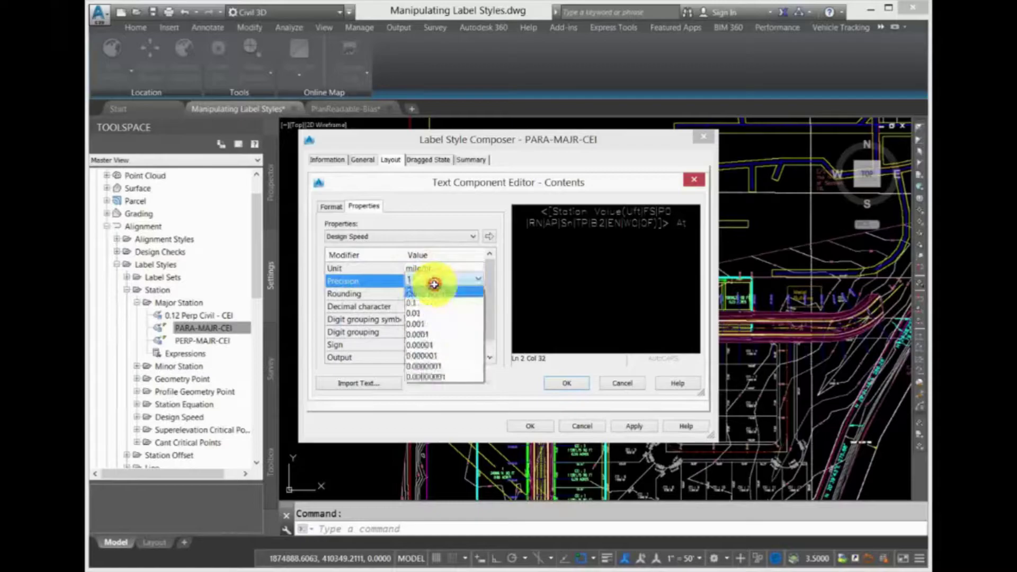
{"action": "left_click", "coordinate": [428, 312]}
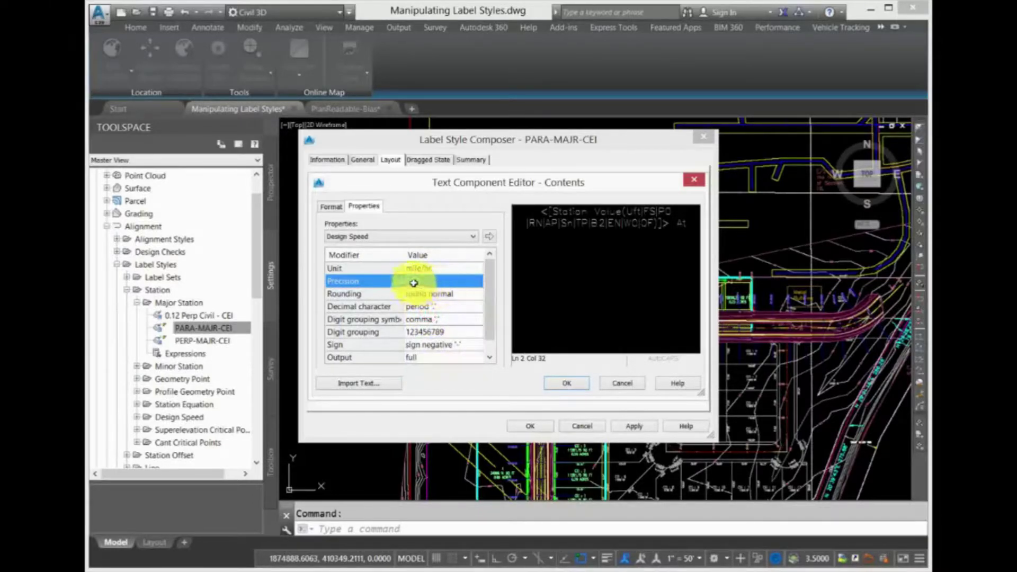
{"action": "left_click", "coordinate": [490, 236]}
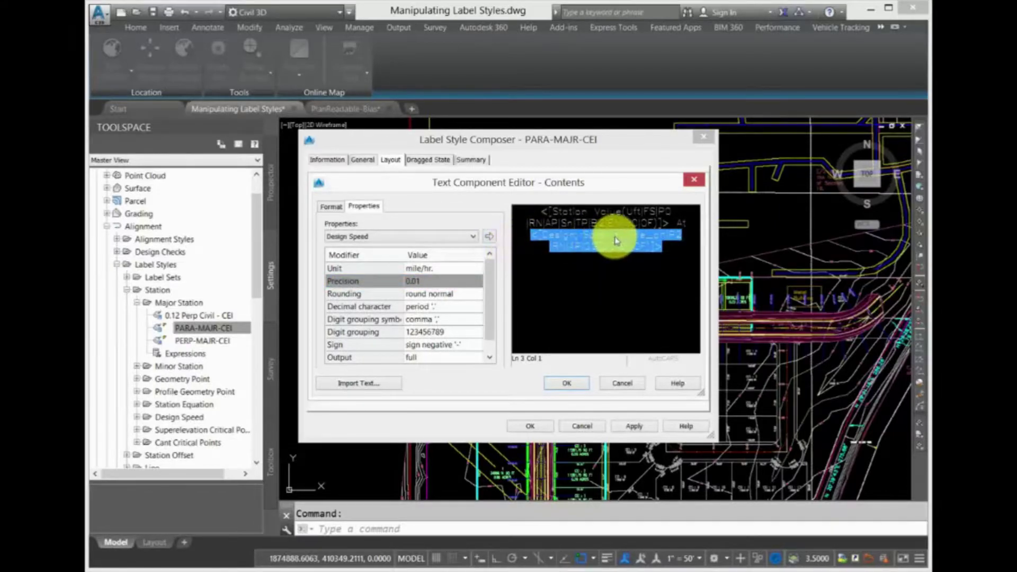
{"action": "left_click", "coordinate": [674, 247]}
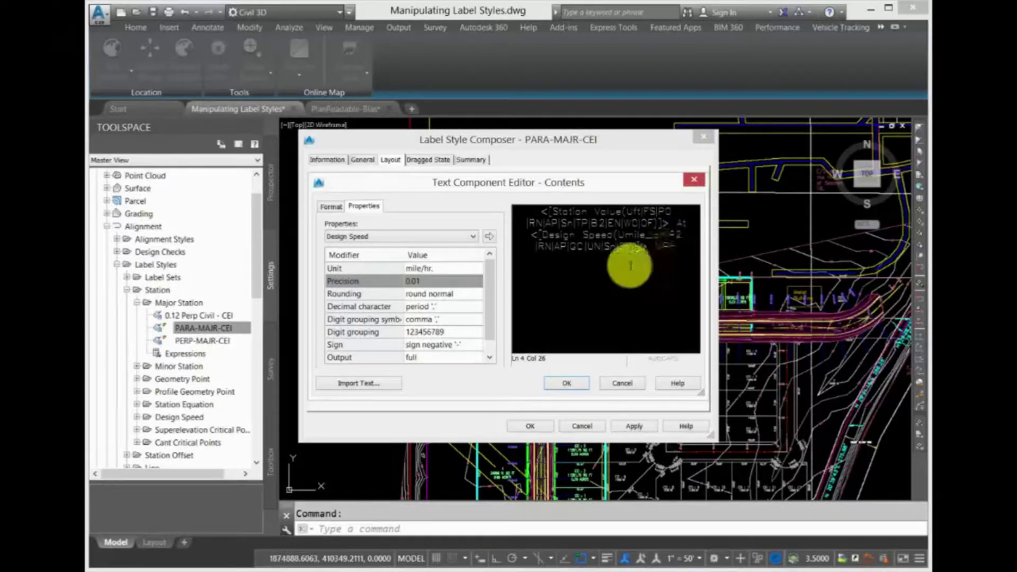
- Change the inserted Design Speed field's precision to 1 so it shows a whole number
{"action": "left_click", "coordinate": [458, 293]}
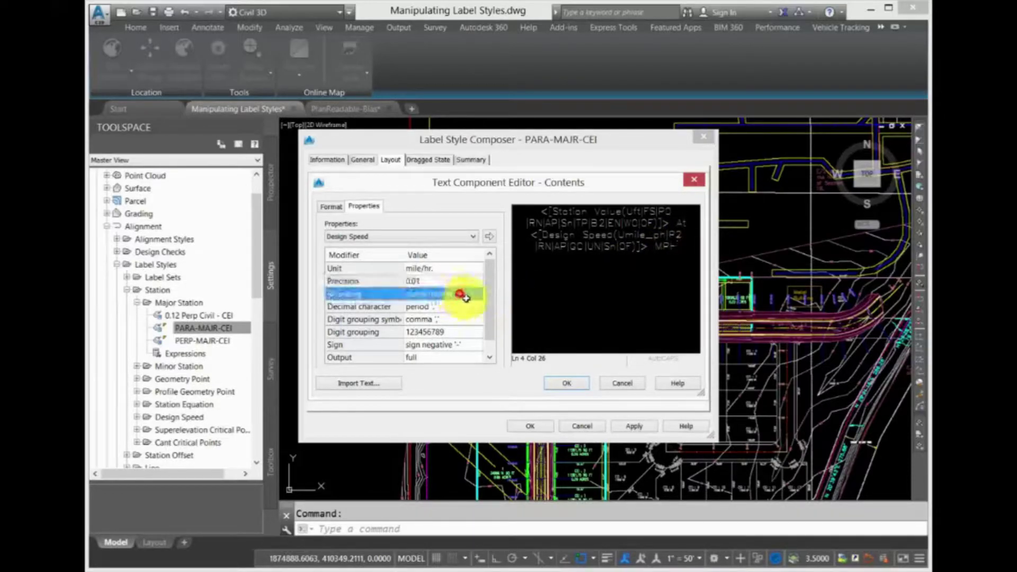
{"action": "left_click", "coordinate": [460, 293]}
{"action": "left_click", "coordinate": [404, 236]}
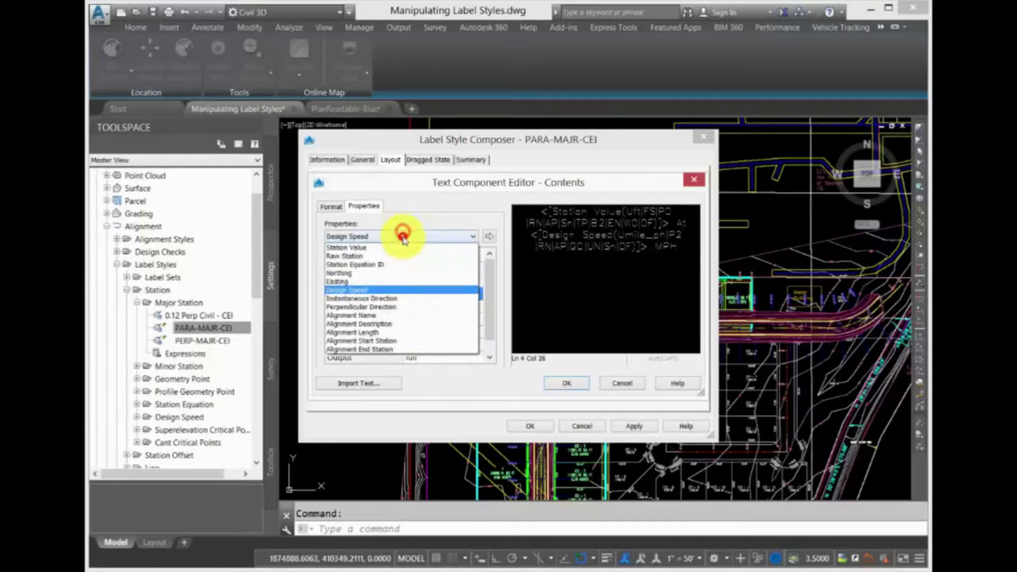
{"action": "left_click", "coordinate": [581, 244]}
{"action": "left_click", "coordinate": [581, 245]}
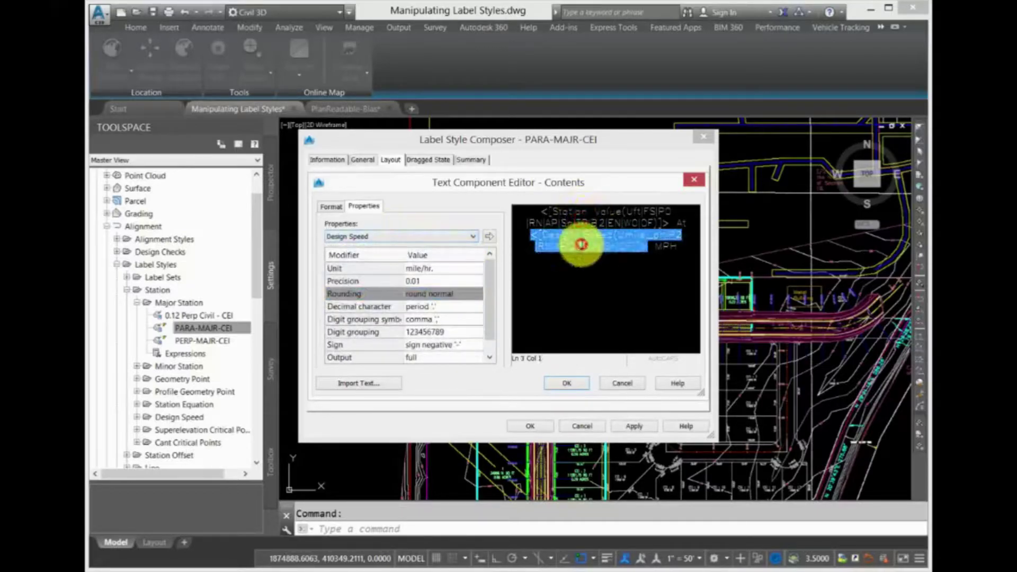
{"action": "left_click", "coordinate": [439, 282]}
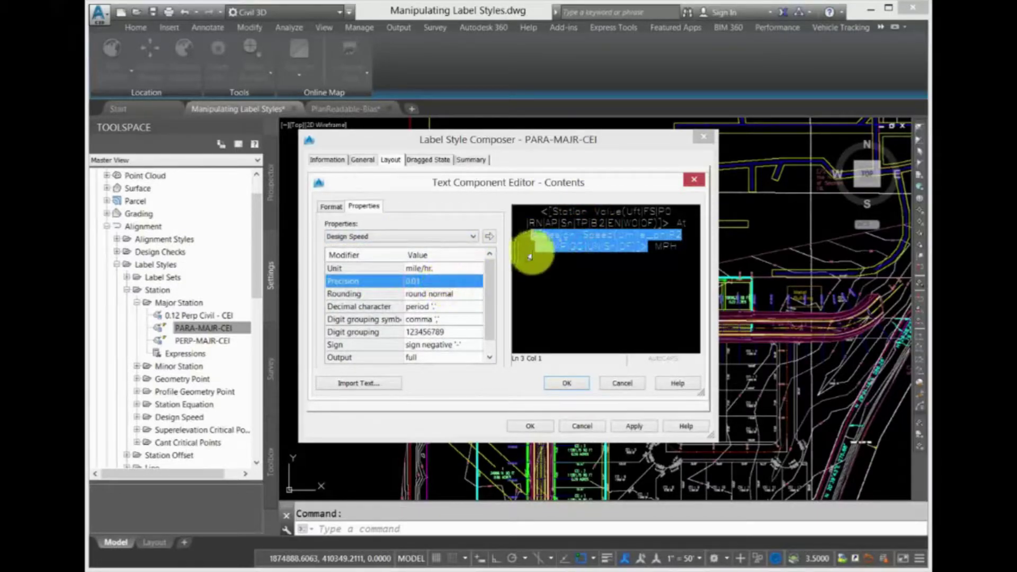
{"action": "left_click", "coordinate": [451, 281]}
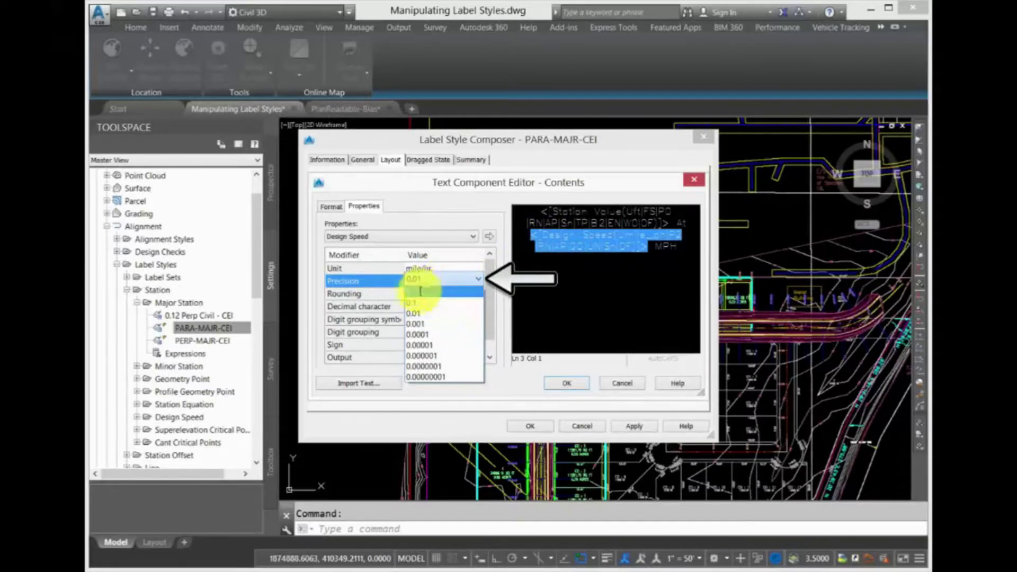
{"action": "left_click", "coordinate": [417, 293]}
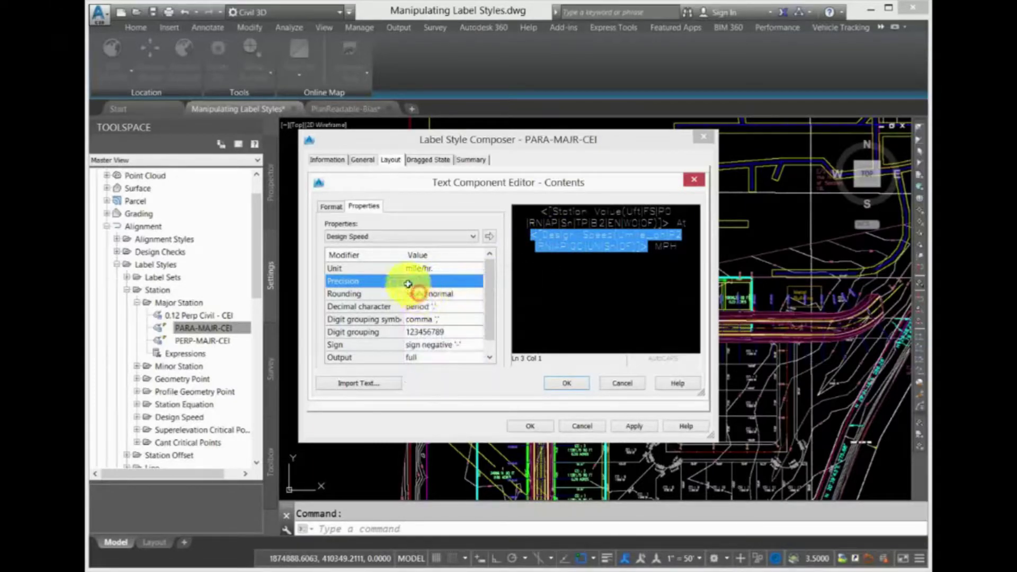
{"action": "left_click", "coordinate": [489, 240]}
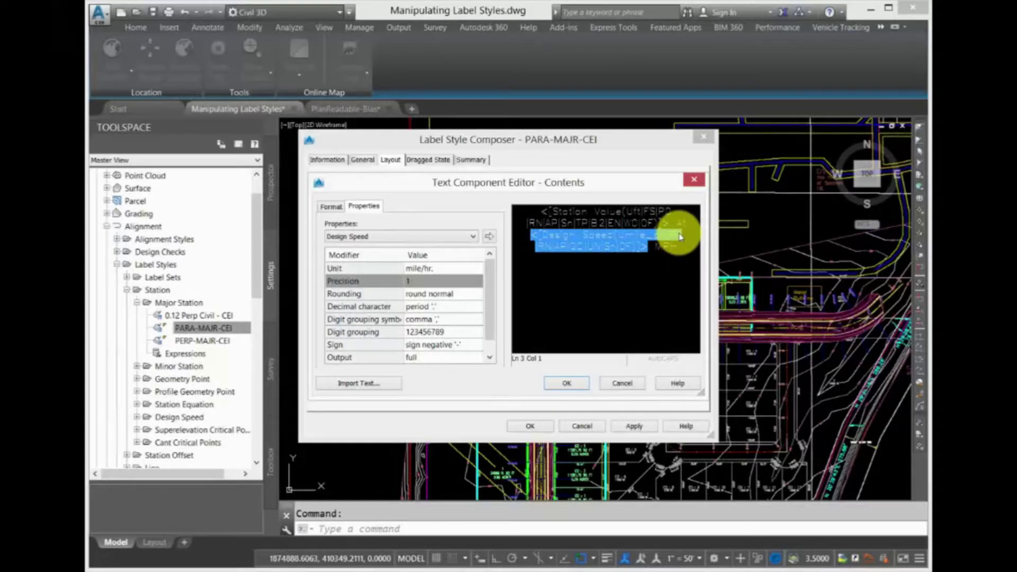
{"action": "left_click", "coordinate": [662, 269]}
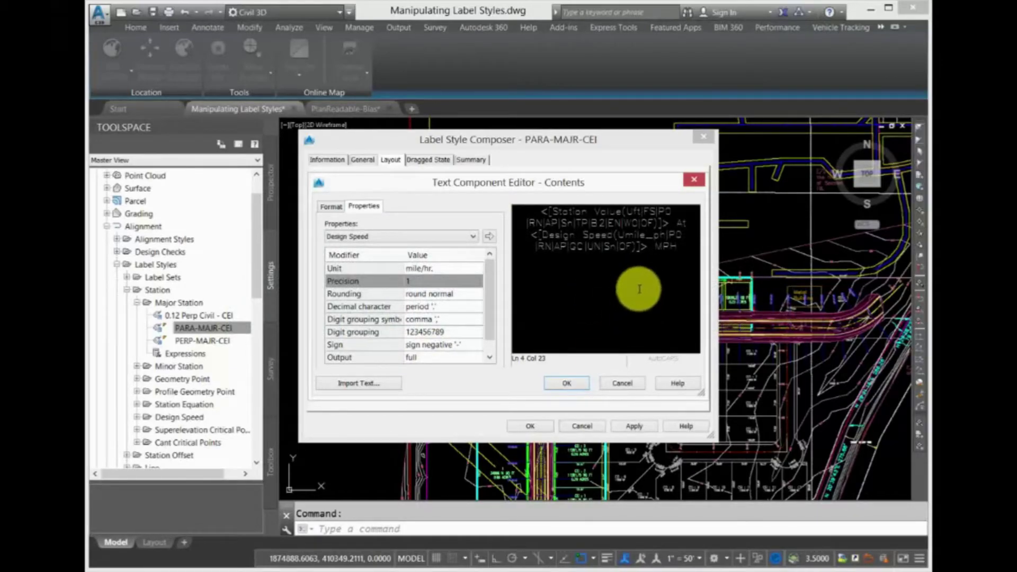
- Insert a Northing field in feet at the end of the label text
{"action": "left_click", "coordinate": [574, 288]}
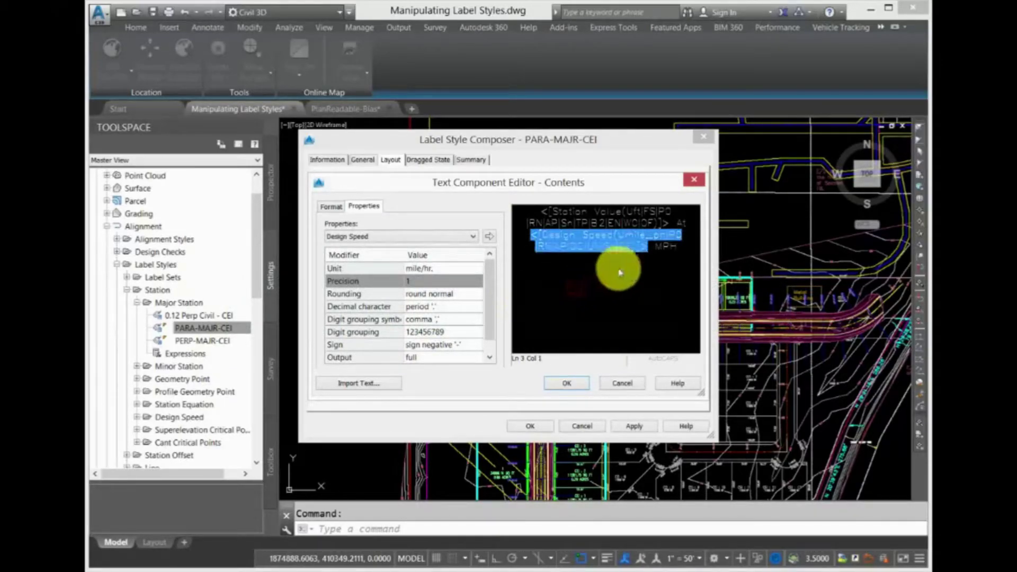
{"action": "left_click", "coordinate": [683, 247]}
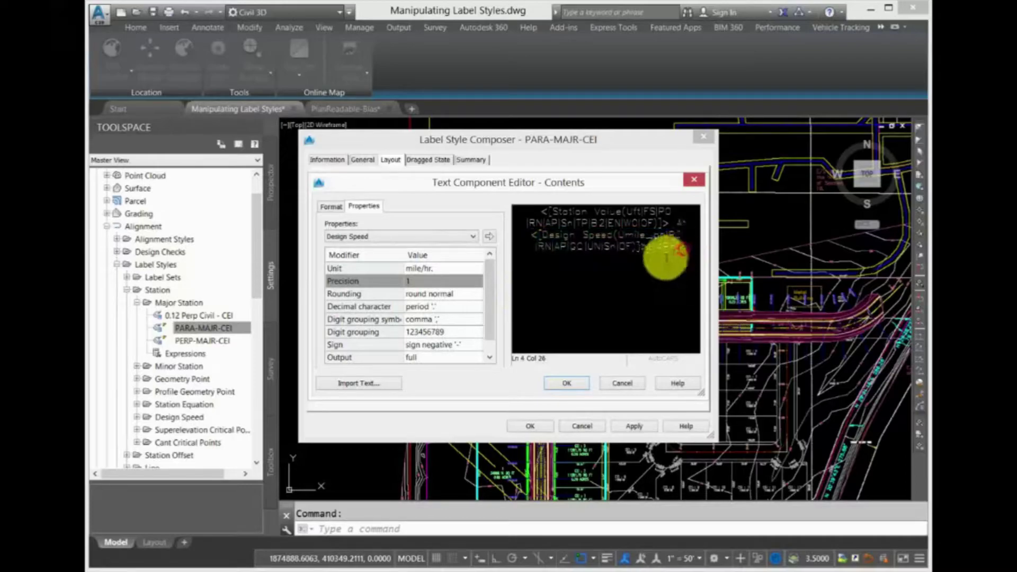
{"action": "left_click", "coordinate": [431, 235]}
{"action": "left_click", "coordinate": [342, 273]}
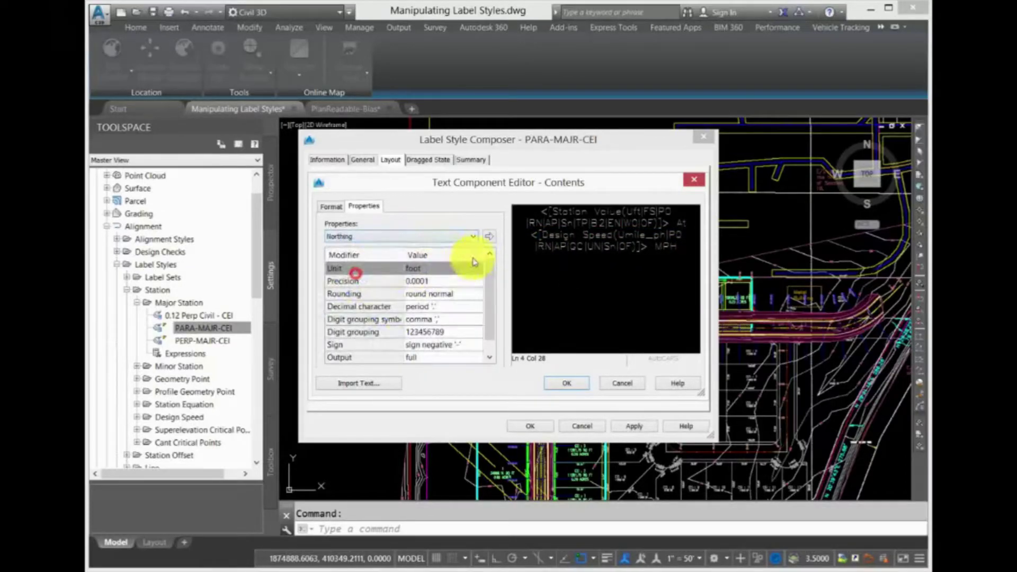
{"action": "left_click", "coordinate": [490, 237]}
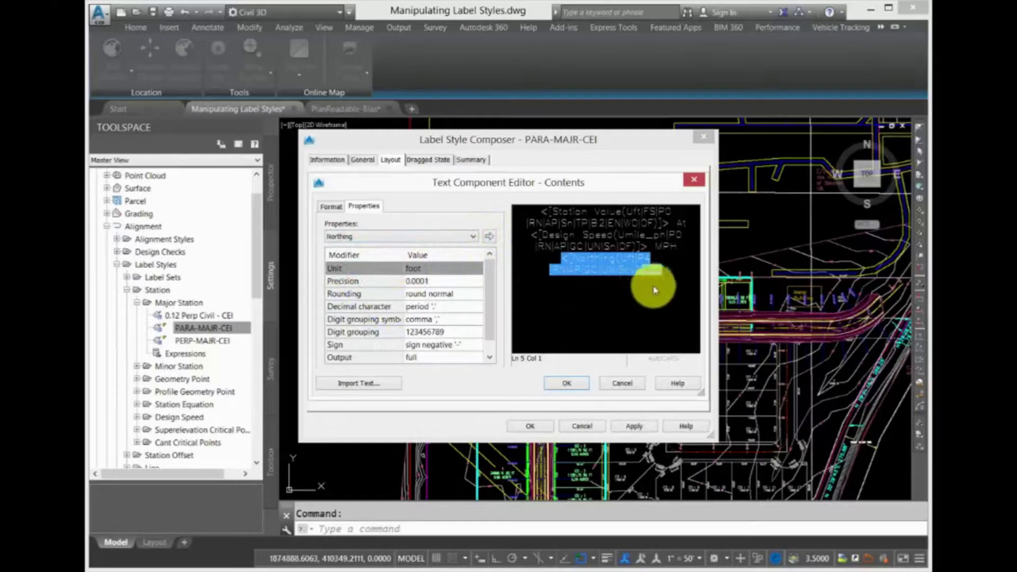
{"action": "left_click", "coordinate": [666, 277]}
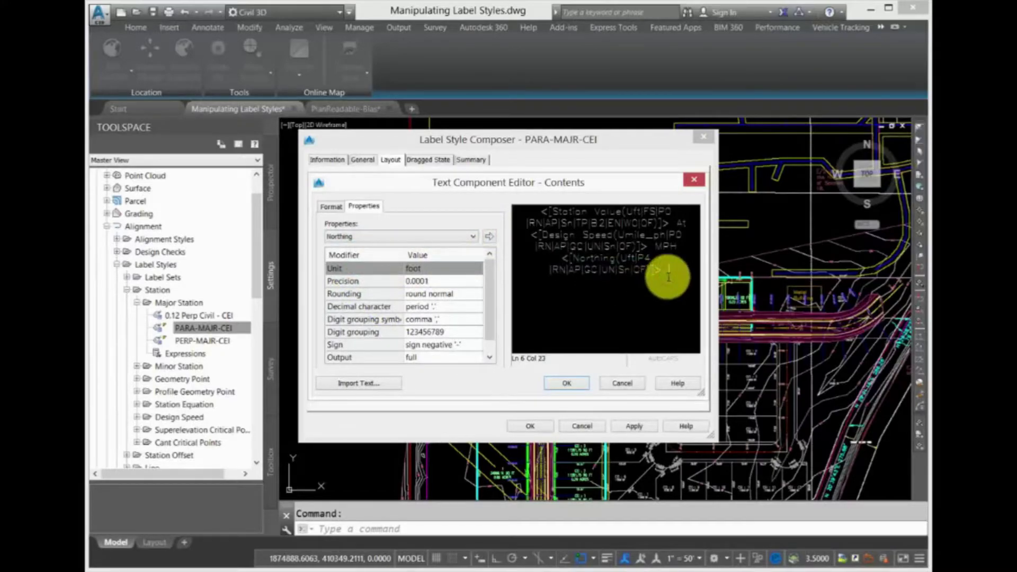
- Save the edited Station label text and zoom the preview in on the station labels
{"action": "left_click", "coordinate": [567, 383]}
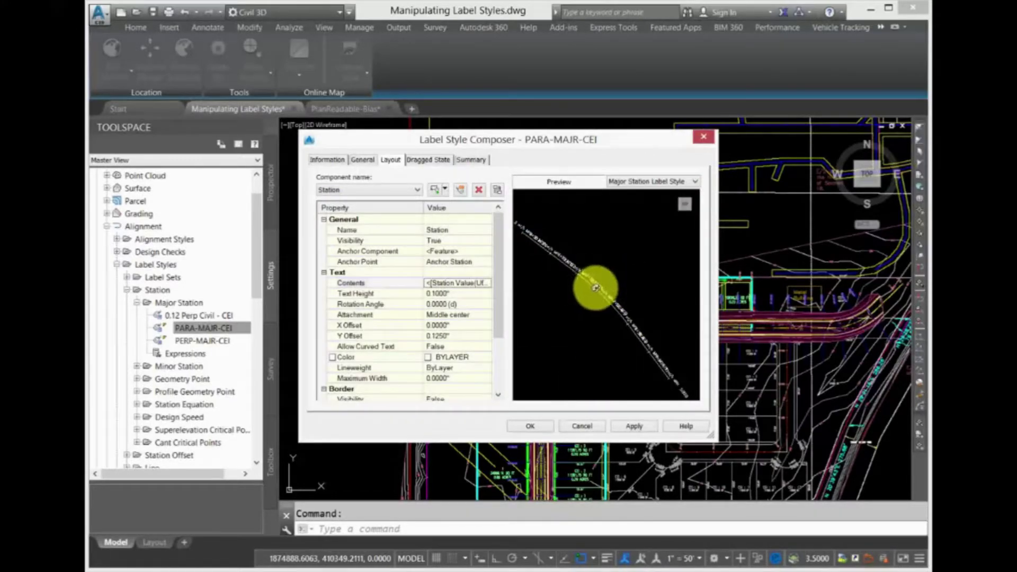
{"action": "right_click", "coordinate": [608, 267]}
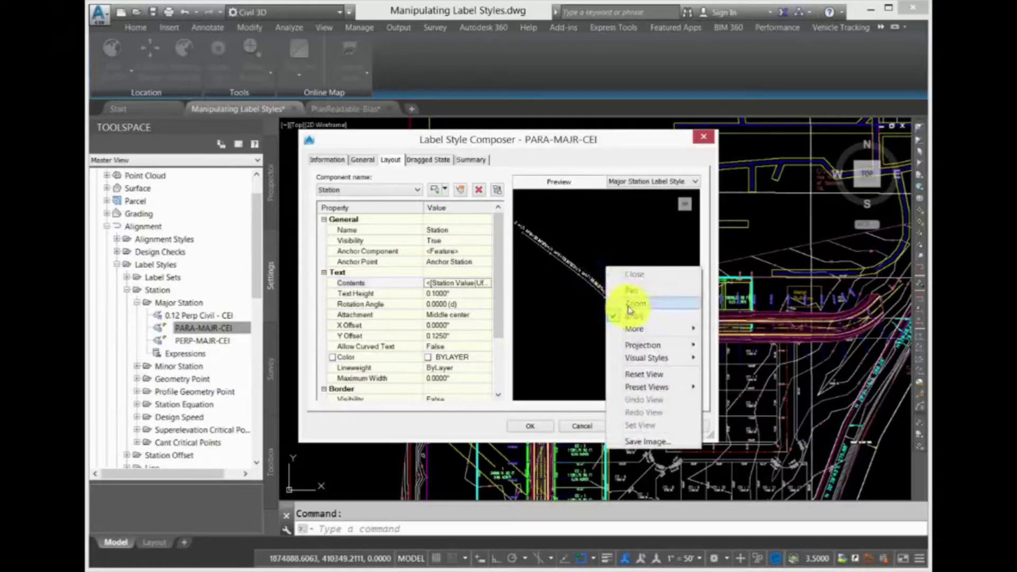
{"action": "left_click", "coordinate": [628, 305]}
{"action": "left_click_drag", "start_coordinate": [597, 295], "coordinate": [596, 274]}
{"action": "scroll", "coordinate": [648, 340], "scroll_direction": "up", "scroll_amount": 2}
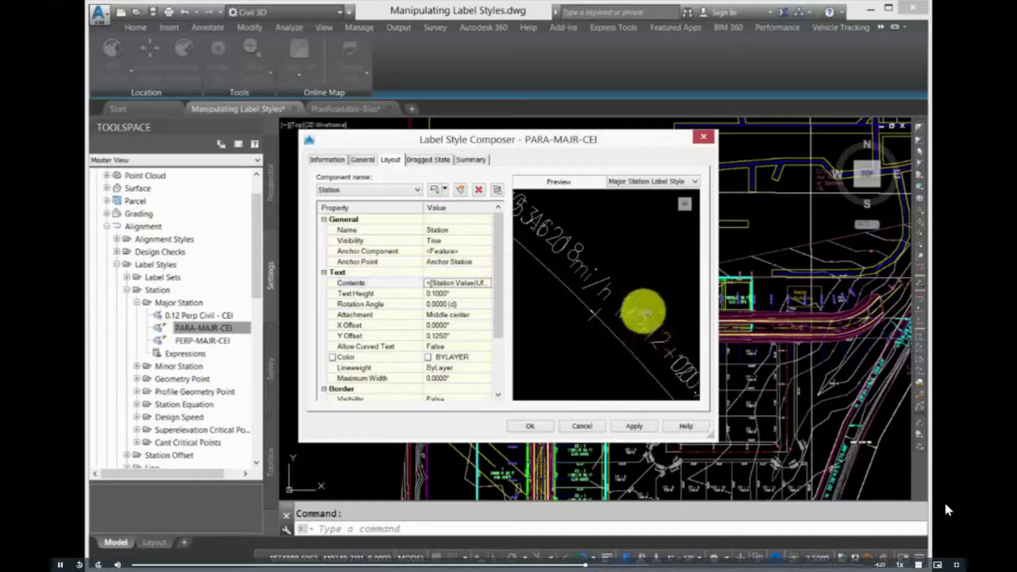
{"action": "scroll", "coordinate": [642, 312], "scroll_direction": "down", "scroll_amount": 5}
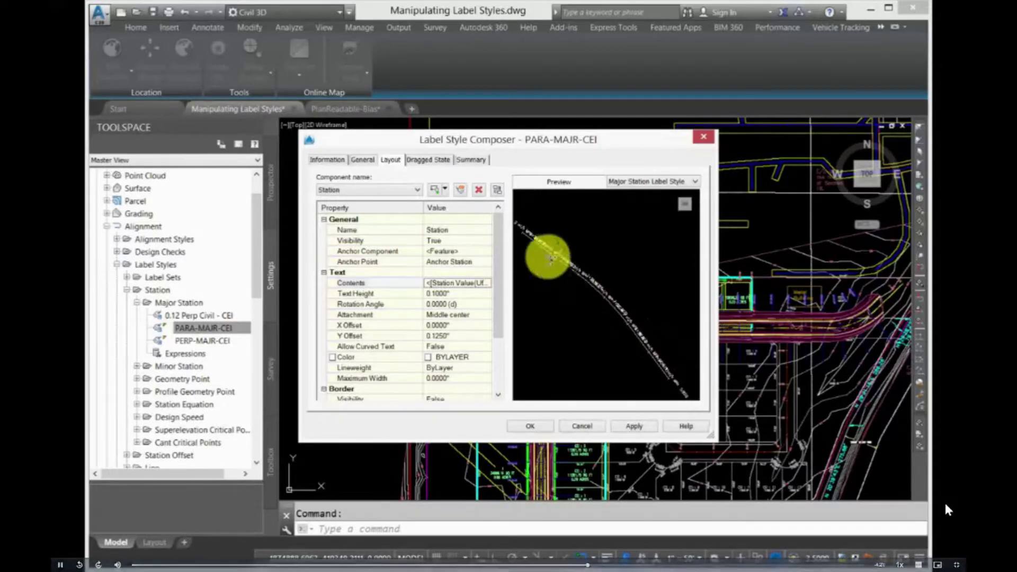
- Pan the PARA-MAJR-CEI label preview toward the station label
{"action": "right_click", "coordinate": [551, 253]}
{"action": "left_click", "coordinate": [573, 290]}
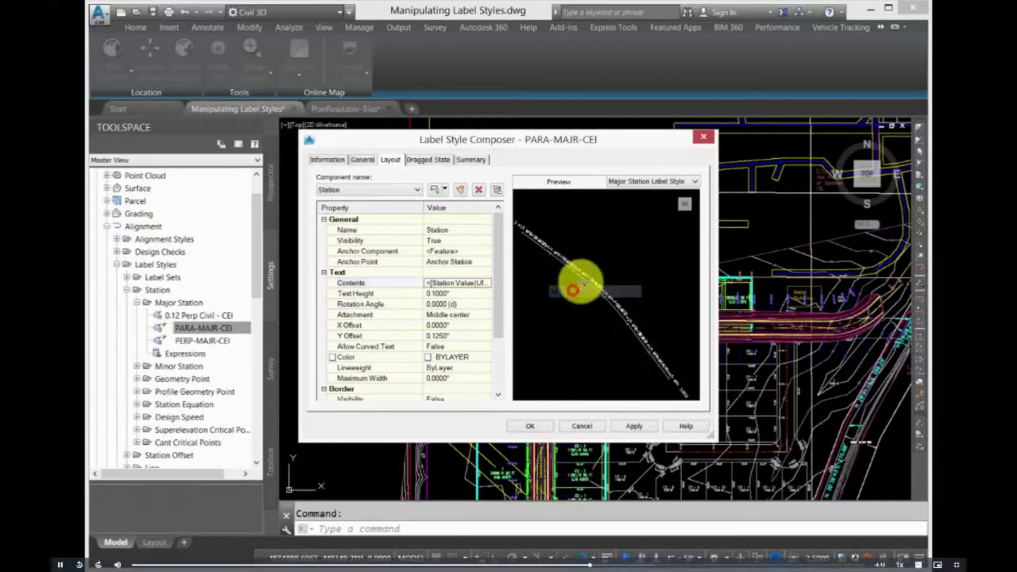
{"action": "scroll", "coordinate": [583, 275], "scroll_direction": "up", "scroll_amount": 2}
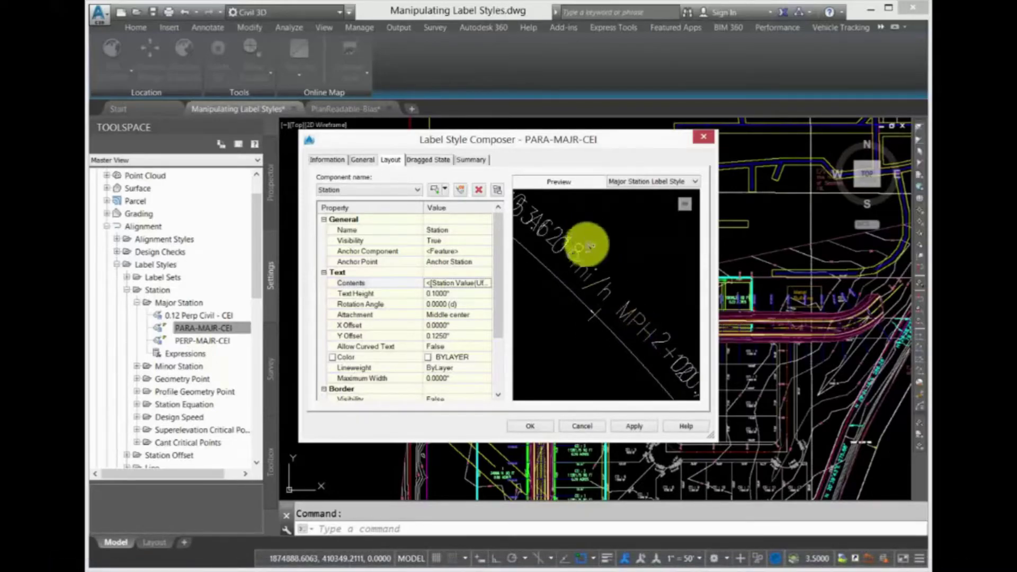
{"action": "scroll", "coordinate": [664, 299], "scroll_direction": "down", "scroll_amount": 1}
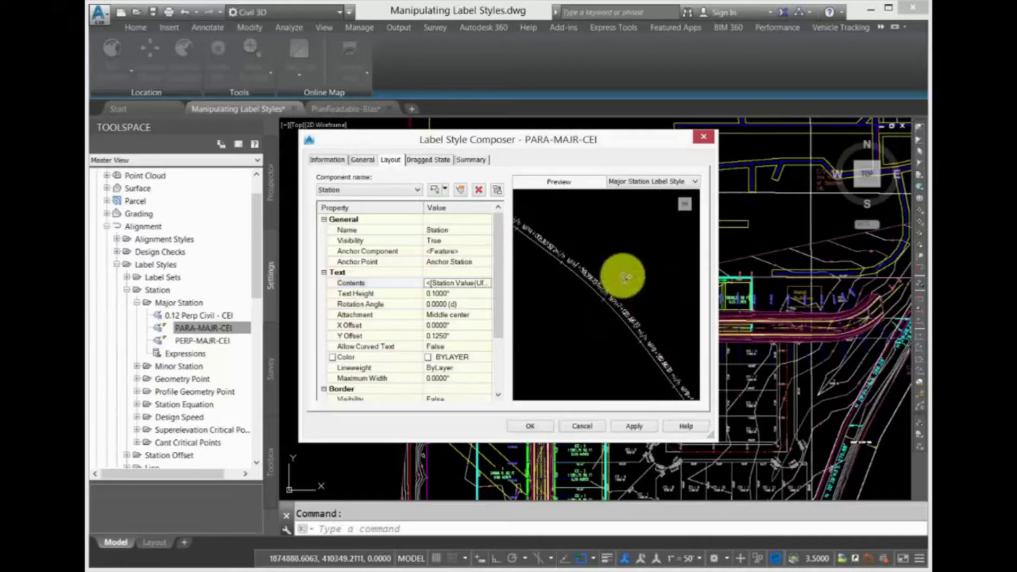
{"action": "scroll", "coordinate": [654, 352], "scroll_direction": "up", "scroll_amount": 1}
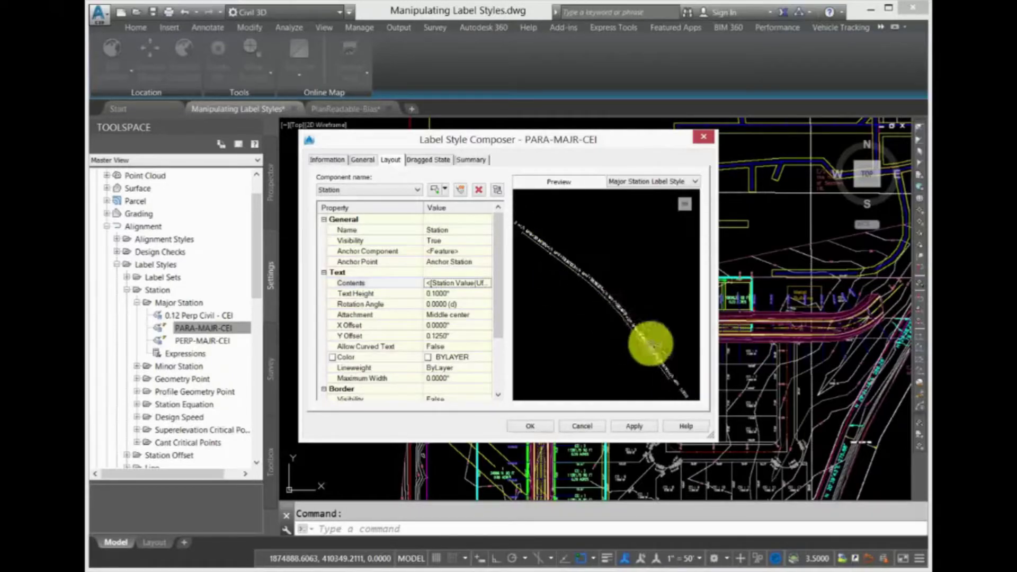
{"action": "right_click", "coordinate": [644, 337]}
{"action": "left_click", "coordinate": [649, 347]}
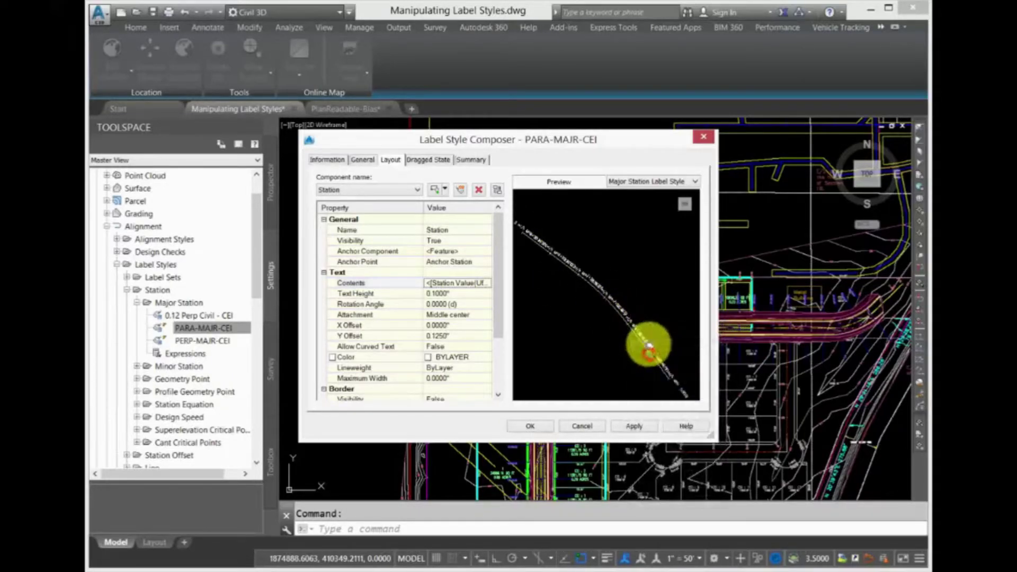
{"action": "middle_click_drag", "start_coordinate": [618, 315], "coordinate": [589, 281]}
- Zoom the preview closely around the station label to check anchoring, then apply the style
{"action": "right_click", "coordinate": [592, 283]}
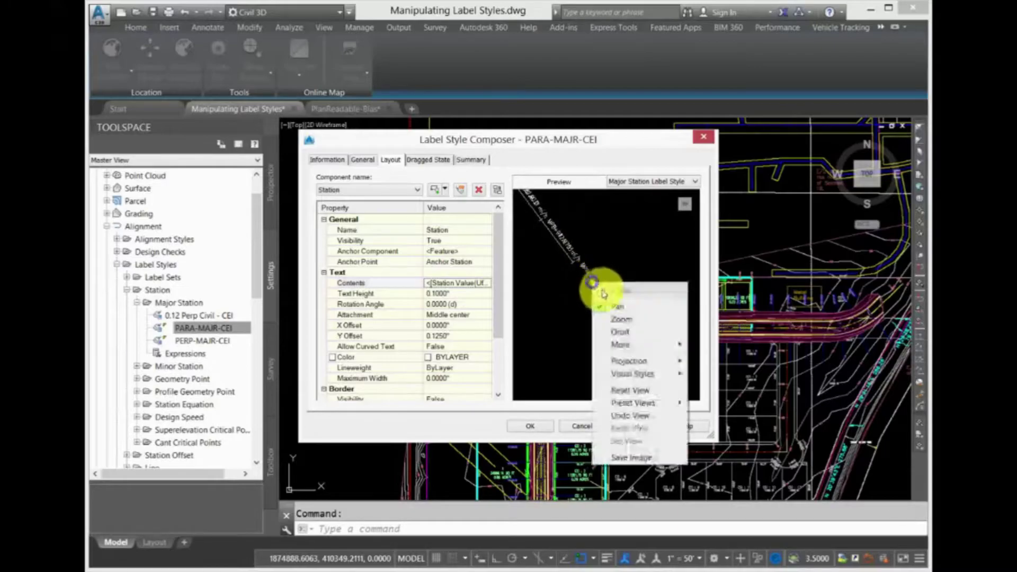
{"action": "left_click", "coordinate": [612, 318]}
{"action": "left_click_drag", "start_coordinate": [609, 314], "coordinate": [596, 281]}
{"action": "left_click_drag", "start_coordinate": [658, 330], "coordinate": [613, 305]}
{"action": "right_click", "coordinate": [606, 312]}
{"action": "left_click", "coordinate": [614, 316]}
{"action": "right_click", "coordinate": [613, 305]}
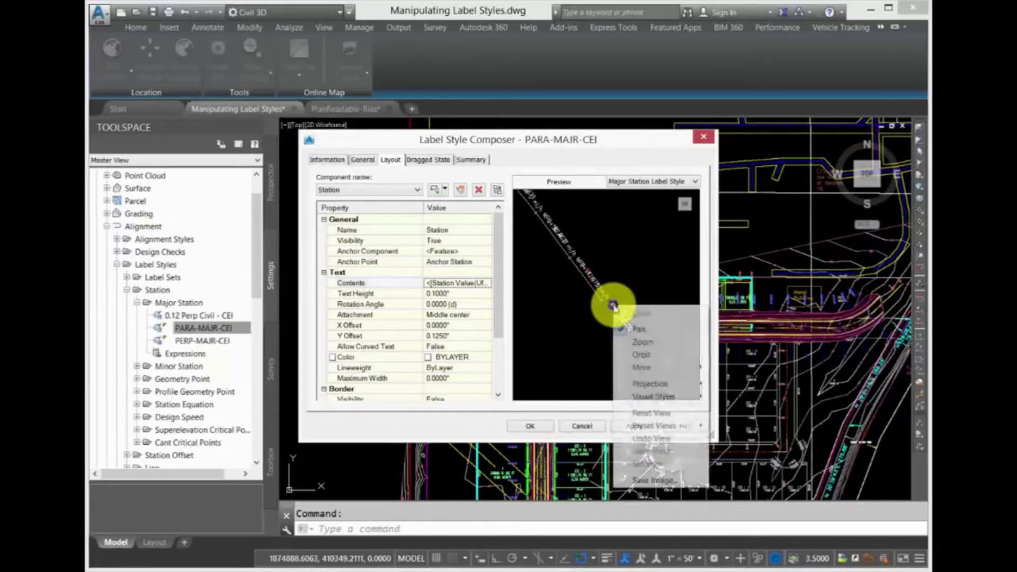
{"action": "left_click", "coordinate": [643, 339]}
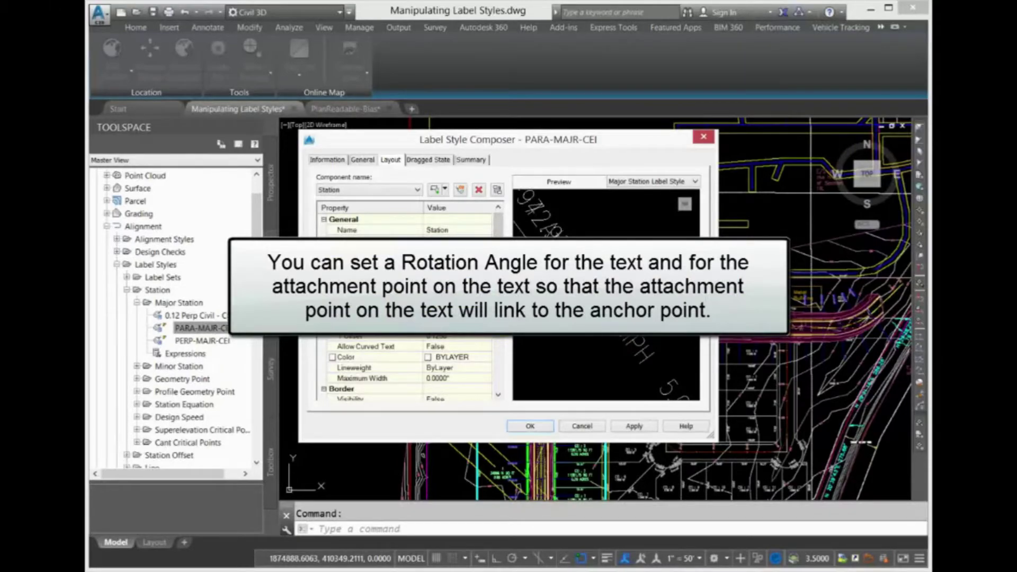
{"action": "left_click", "coordinate": [634, 426]}
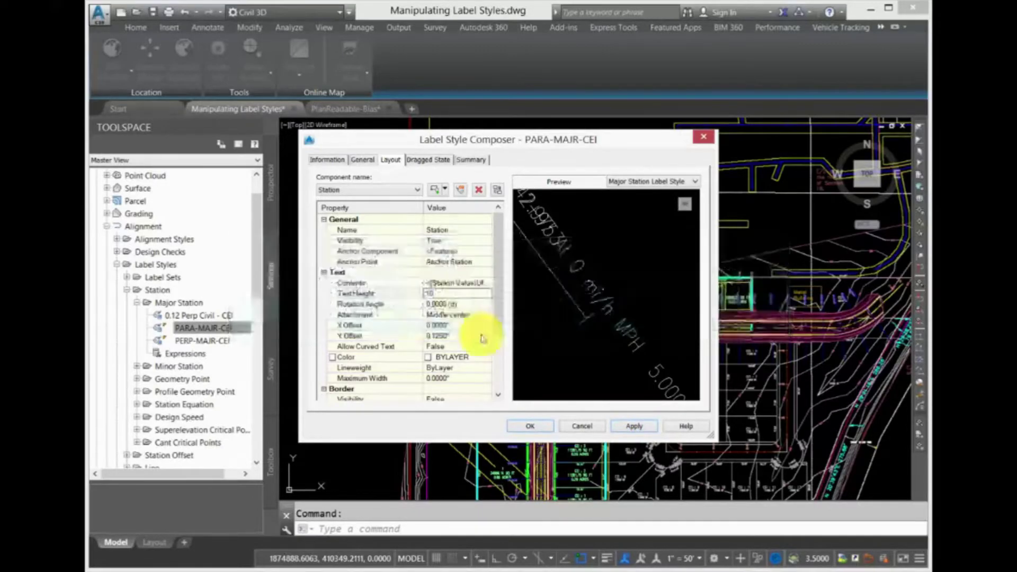
- Reapply the style and leave Allow Curved Text set to False for the Station text
{"action": "left_click", "coordinate": [630, 425]}
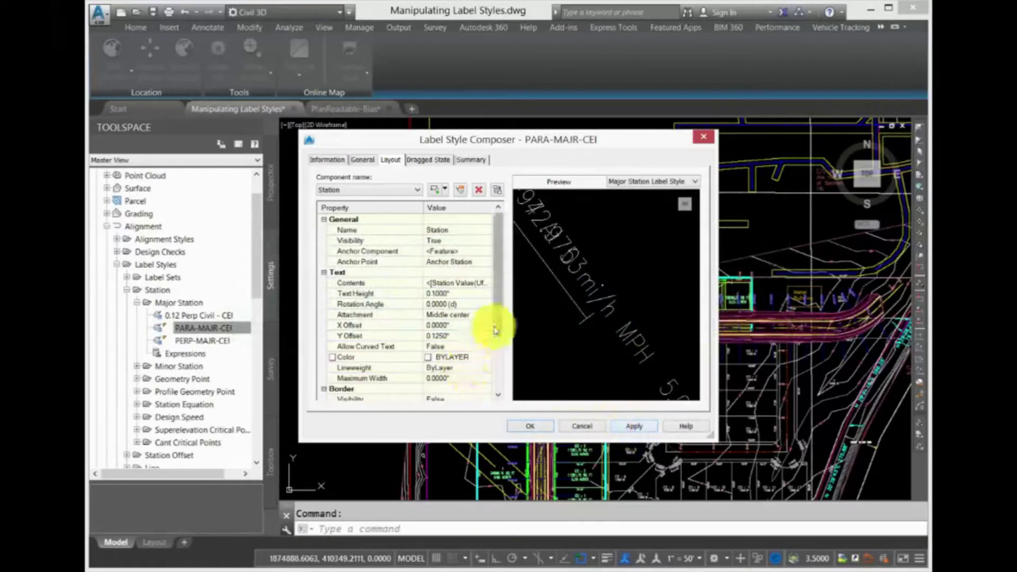
{"action": "left_click_drag", "start_coordinate": [498, 329], "coordinate": [498, 380]}
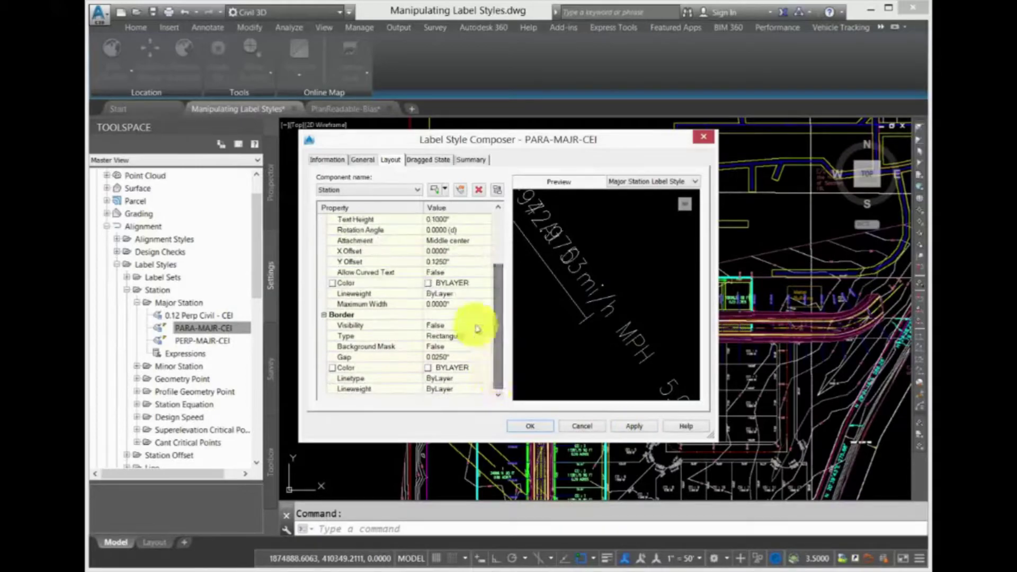
{"action": "left_click", "coordinate": [347, 251]}
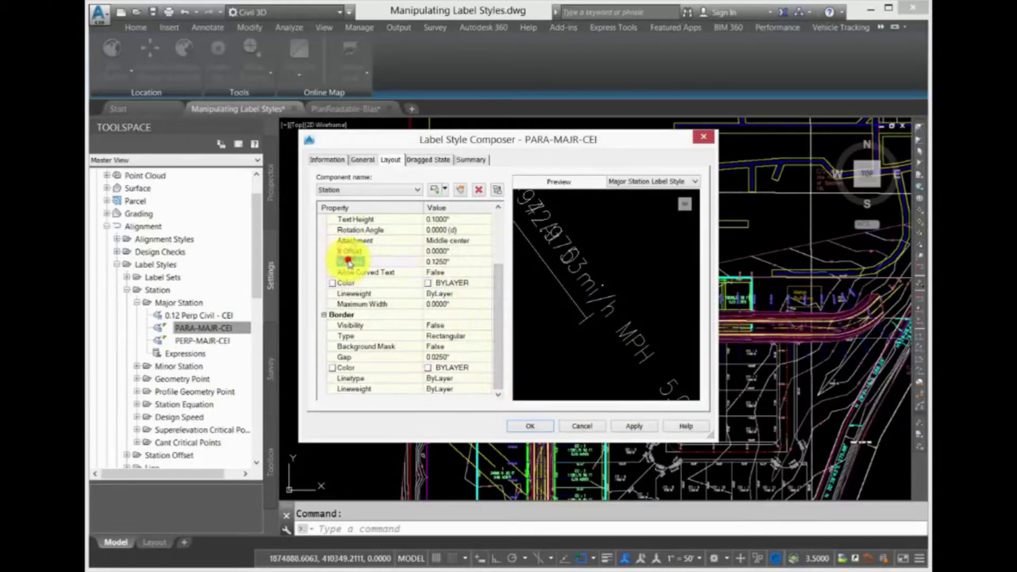
{"action": "left_click", "coordinate": [436, 274]}
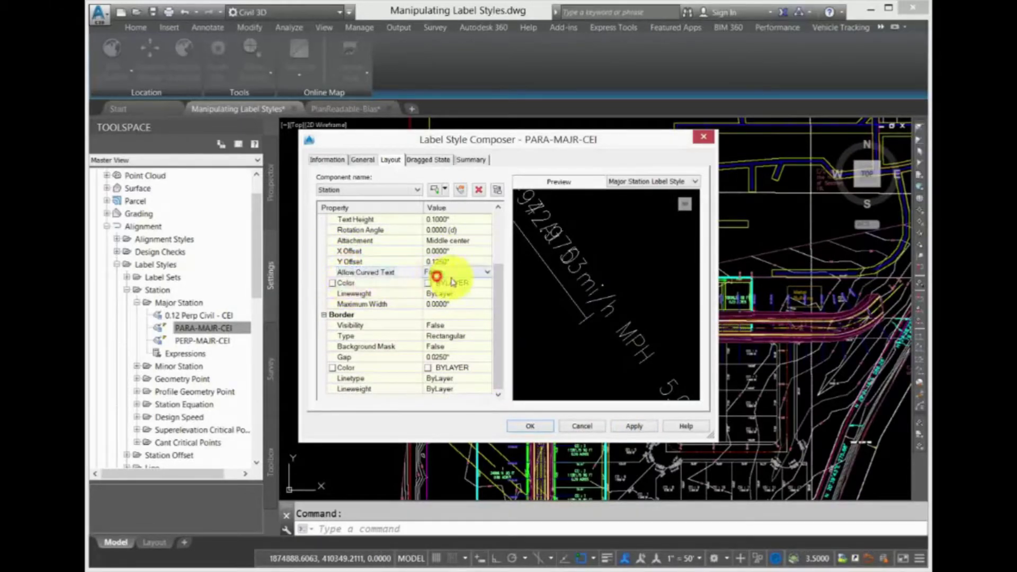
{"action": "left_click", "coordinate": [451, 290]}
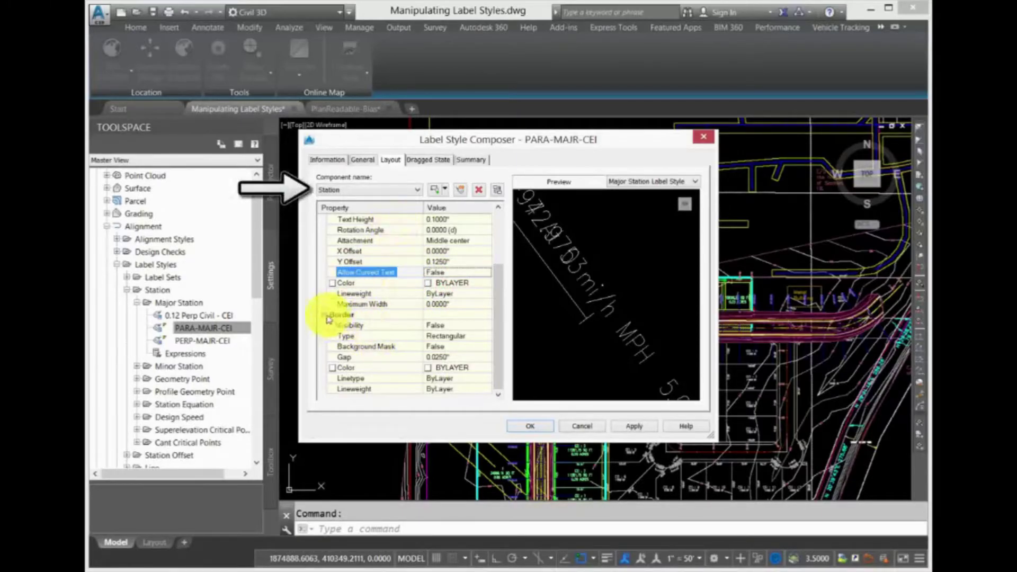
{"action": "left_click", "coordinate": [353, 190]}
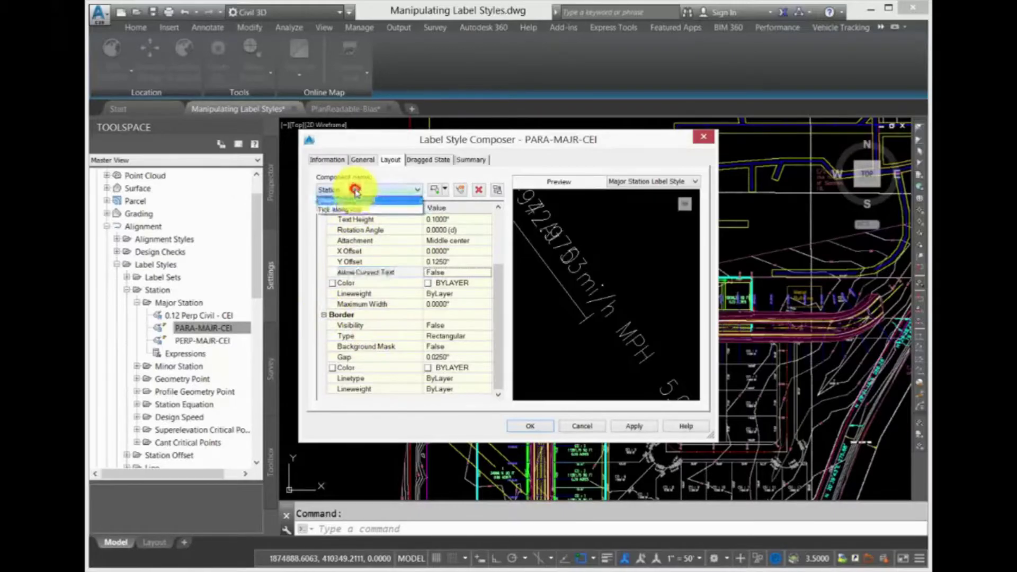
- Rename the Tick along line component to 'Tick' and review its visibility, rotation and lineweight
{"action": "left_click", "coordinate": [353, 209]}
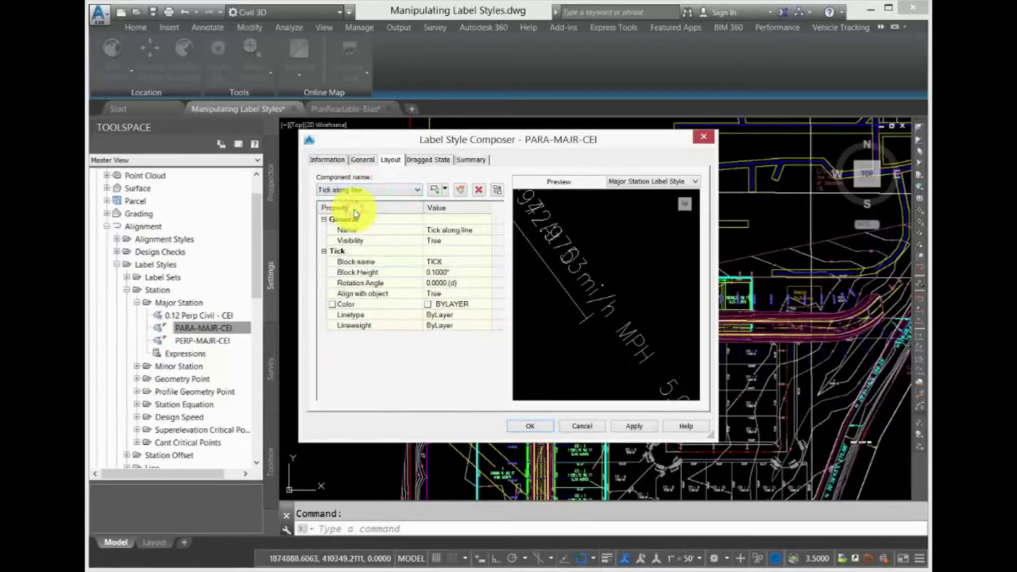
{"action": "left_click", "coordinate": [439, 230]}
{"action": "left_click_drag", "start_coordinate": [439, 230], "coordinate": [506, 235]}
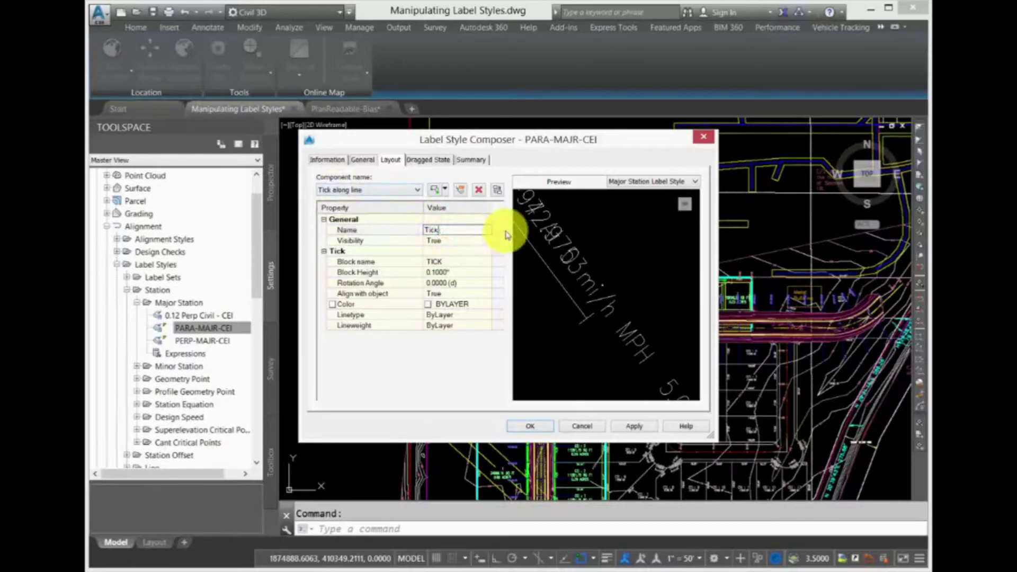
{"action": "key", "text": "Return"}
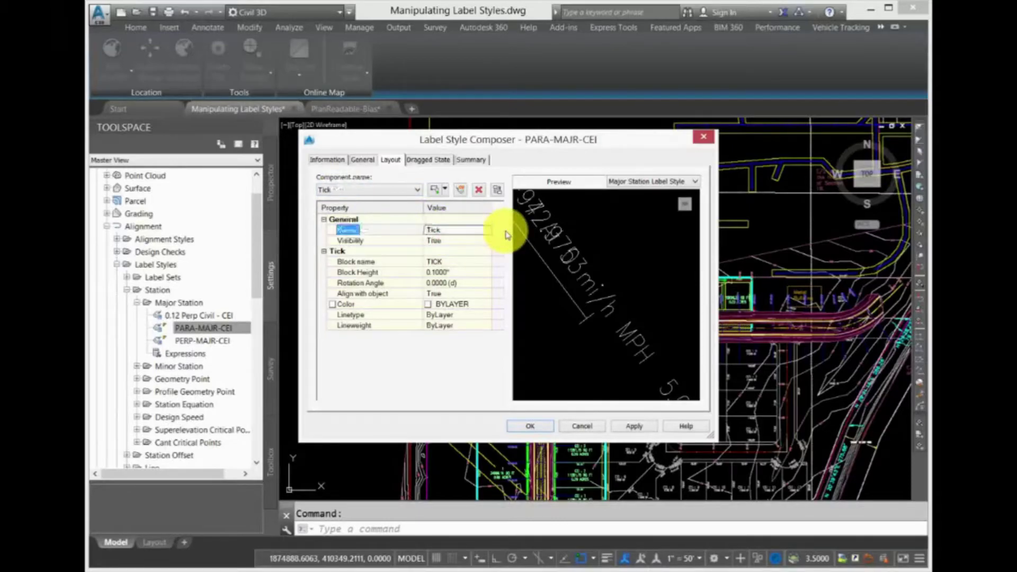
{"action": "left_click", "coordinate": [444, 241]}
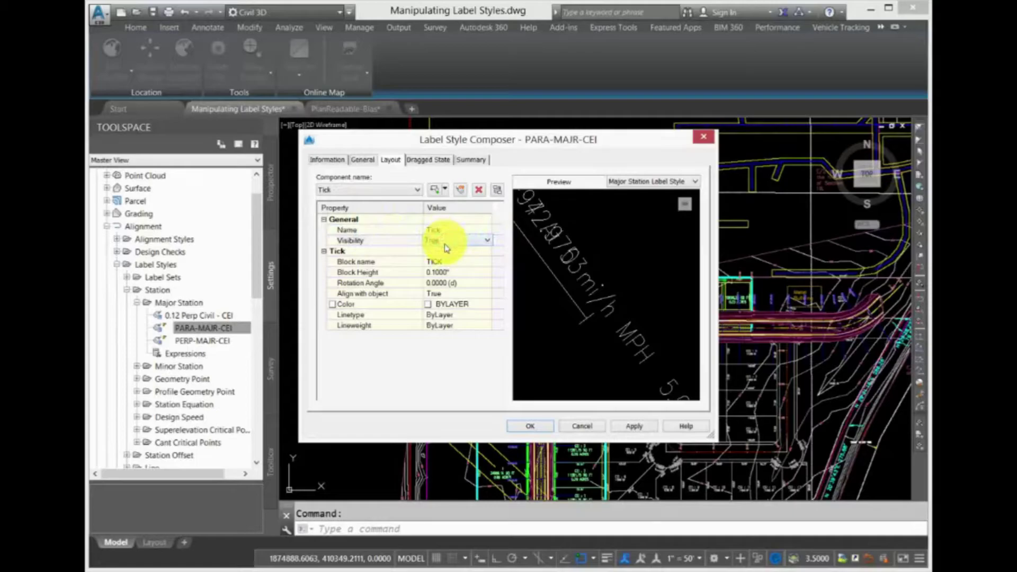
{"action": "left_click", "coordinate": [362, 282]}
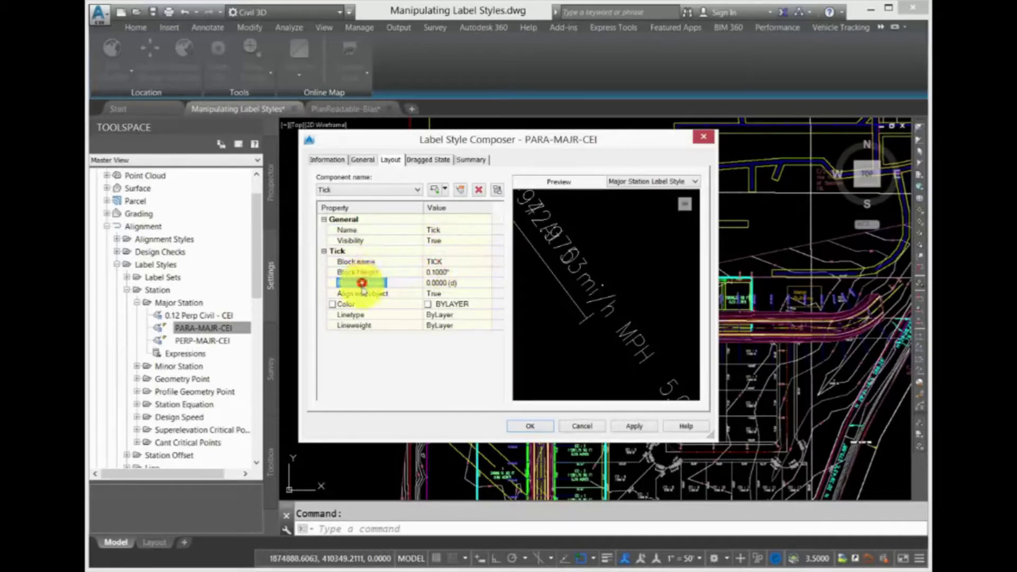
{"action": "left_click", "coordinate": [354, 325]}
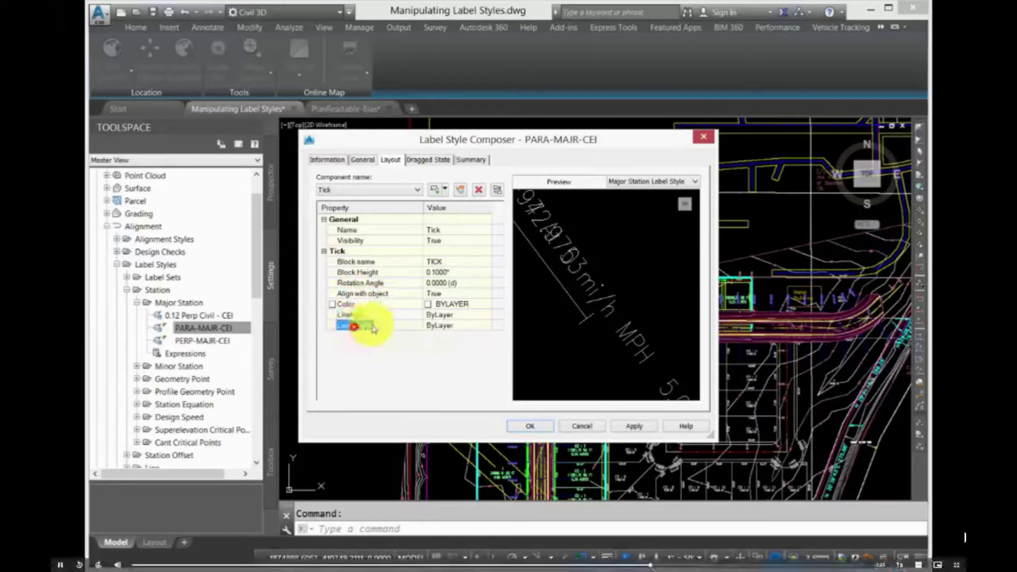
- Start adding a Reference Text component, browse Surface and Profile types, then cancel
{"action": "left_click", "coordinate": [447, 190]}
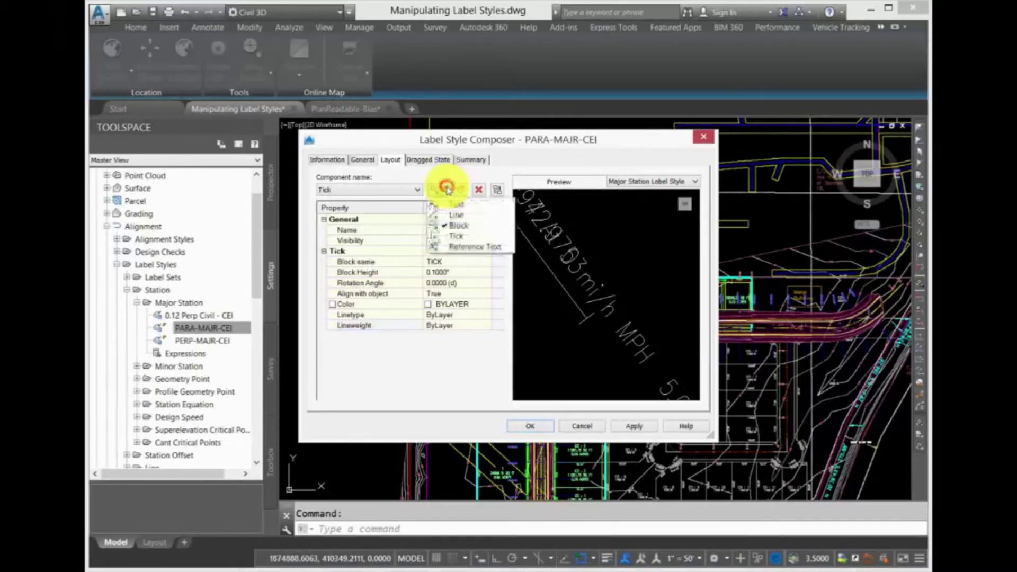
{"action": "left_click", "coordinate": [455, 248]}
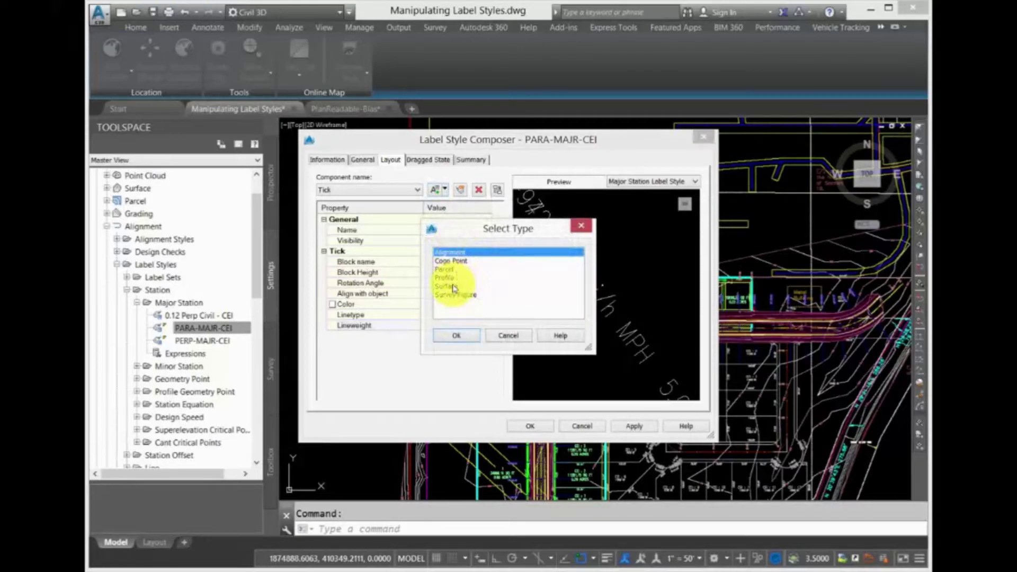
{"action": "left_click", "coordinate": [451, 286]}
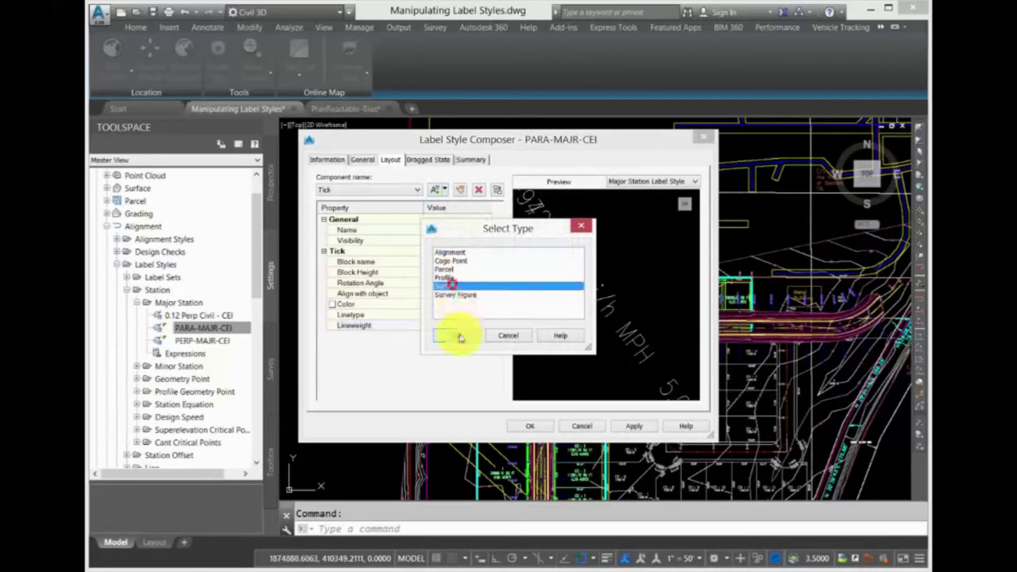
{"action": "left_click", "coordinate": [449, 279]}
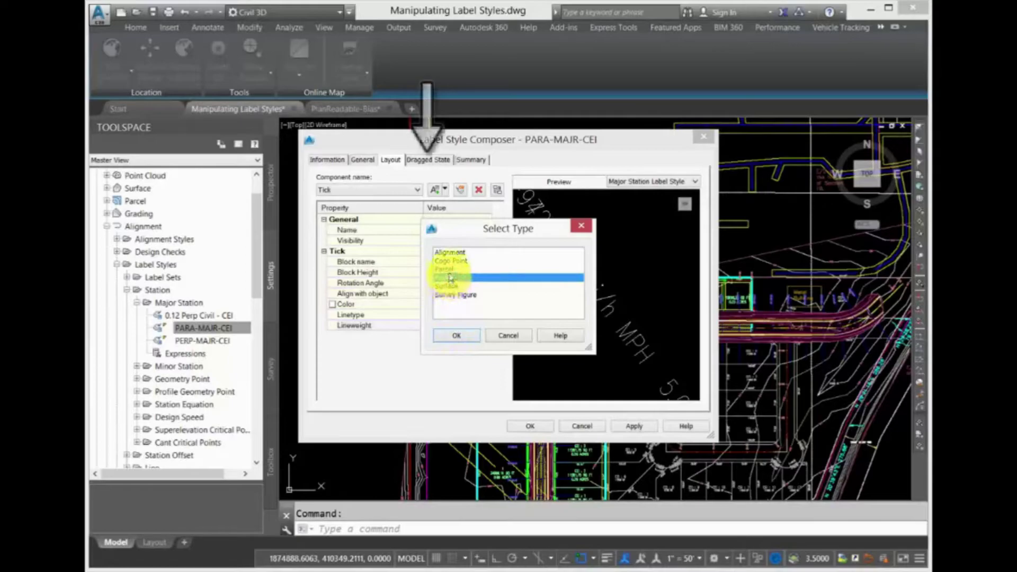
{"action": "left_click", "coordinate": [518, 337]}
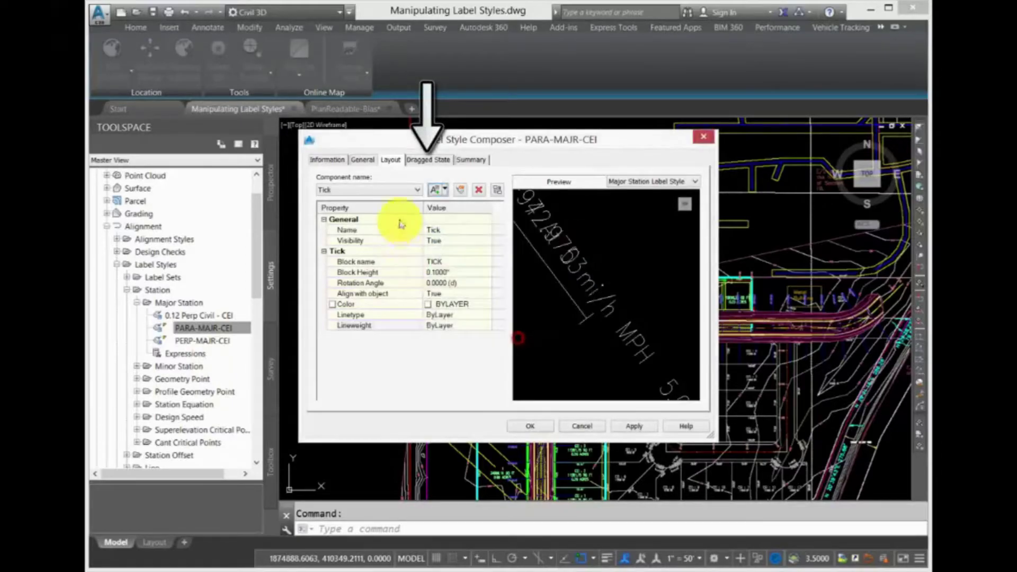
- Keep the dragged-state leader as a visible Straight Leader with Closed filled 0.1250" arrowhead
{"action": "left_click", "coordinate": [428, 159]}
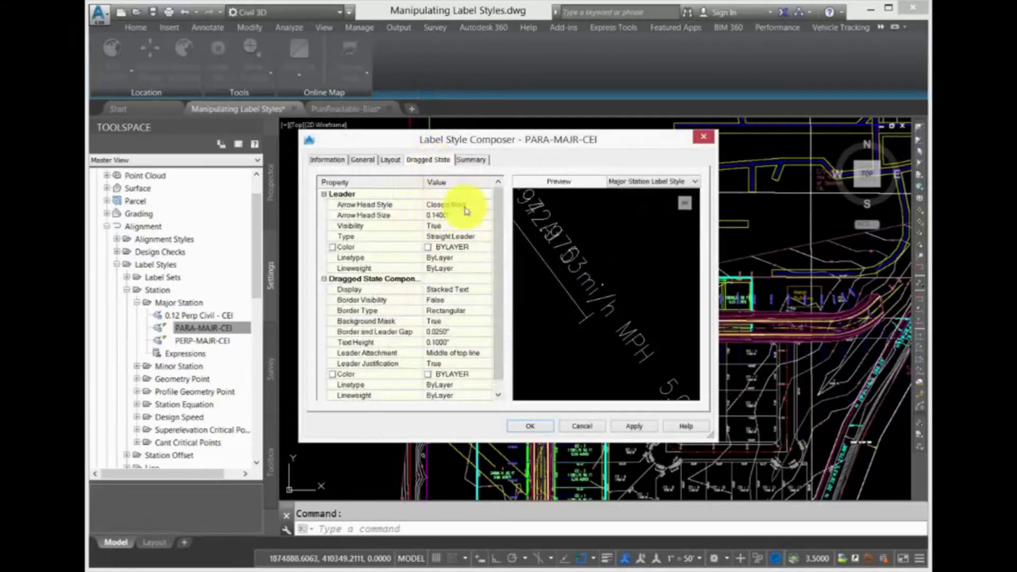
{"action": "left_click", "coordinate": [473, 206]}
{"action": "left_click", "coordinate": [473, 206]}
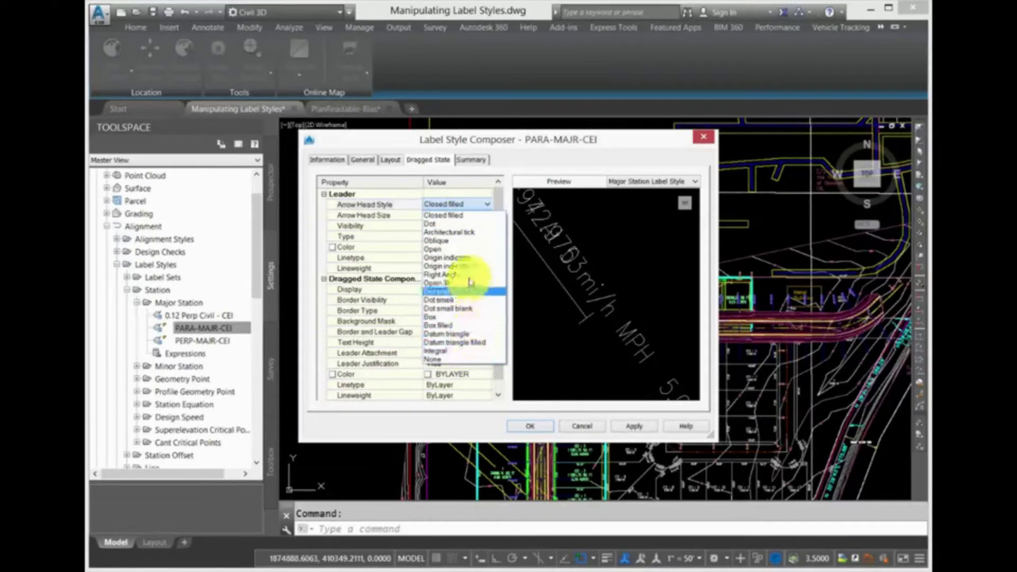
{"action": "left_click", "coordinate": [479, 205]}
{"action": "left_click", "coordinate": [457, 212]}
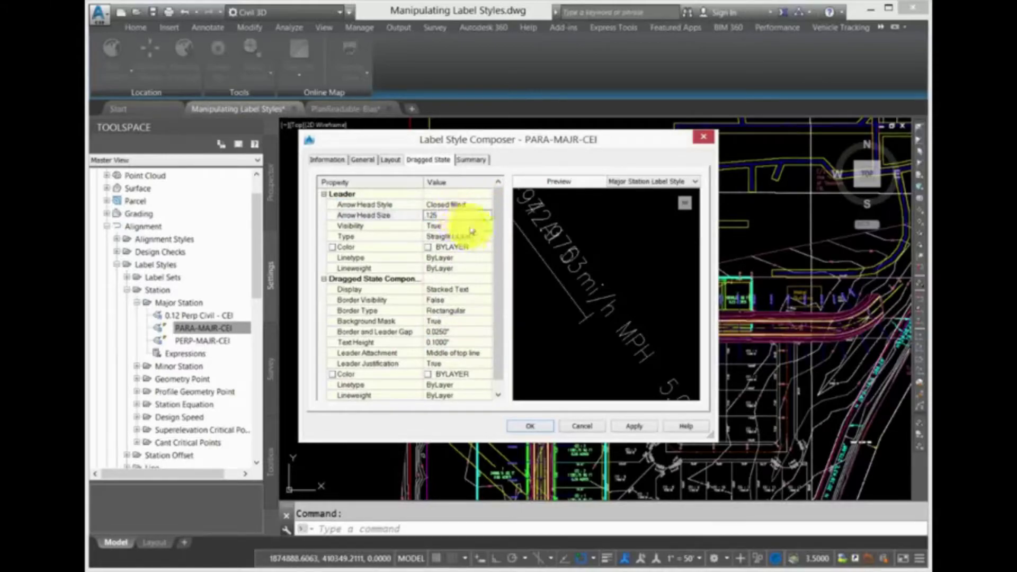
{"action": "left_click", "coordinate": [469, 225]}
{"action": "left_click", "coordinate": [469, 226]}
{"action": "left_click", "coordinate": [469, 226]}
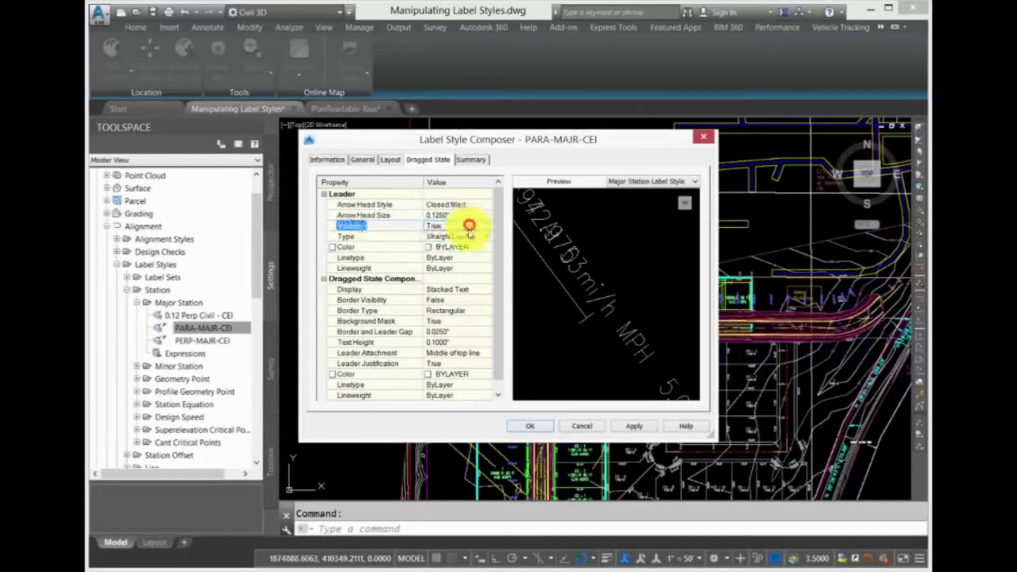
{"action": "left_click", "coordinate": [476, 236]}
{"action": "left_click", "coordinate": [481, 237]}
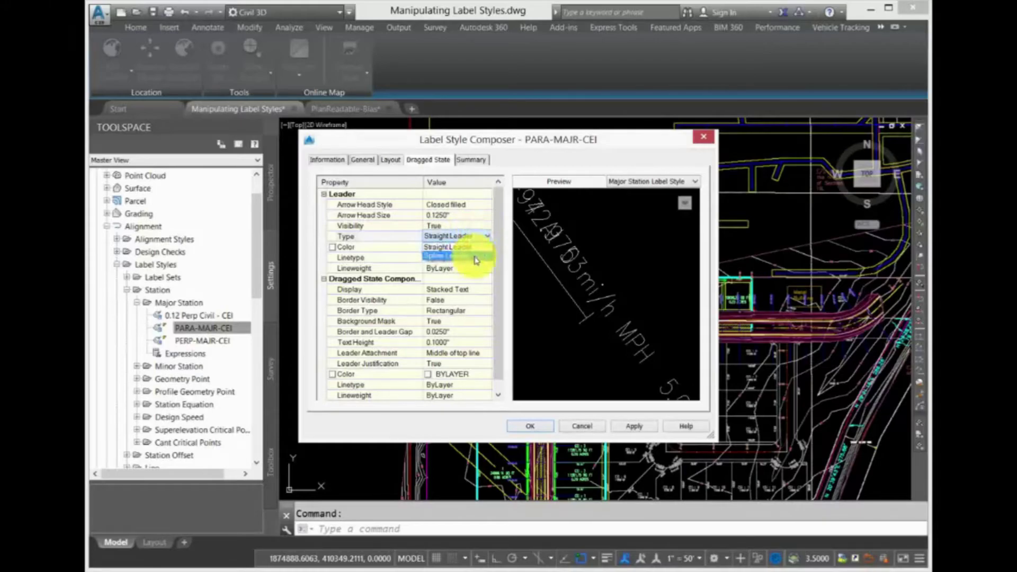
{"action": "left_click", "coordinate": [472, 247]}
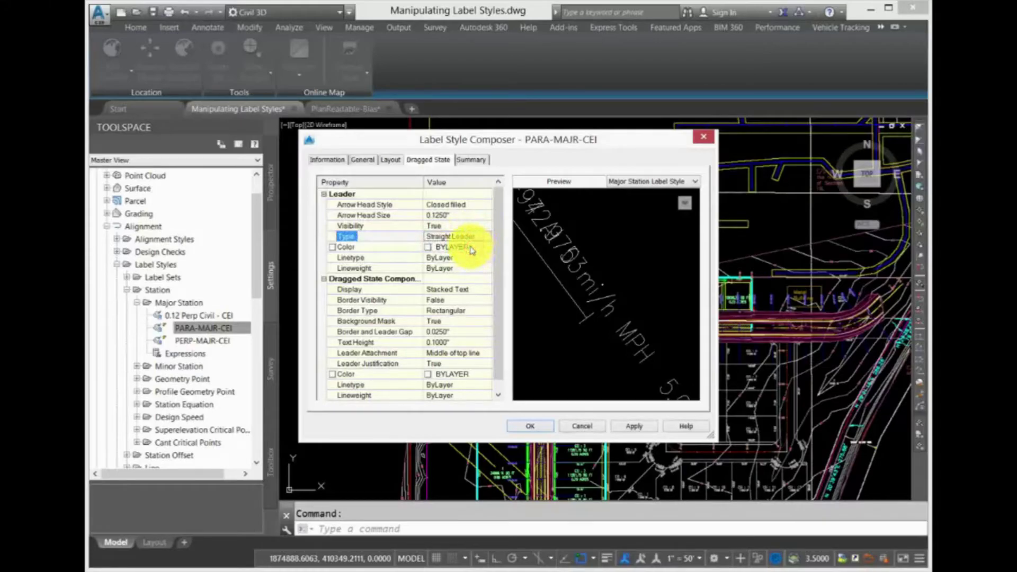
- Set the dragged-state Display to Stacked Text instead of As Composed
{"action": "left_click", "coordinate": [460, 292]}
{"action": "left_click", "coordinate": [462, 291]}
{"action": "left_click", "coordinate": [466, 290]}
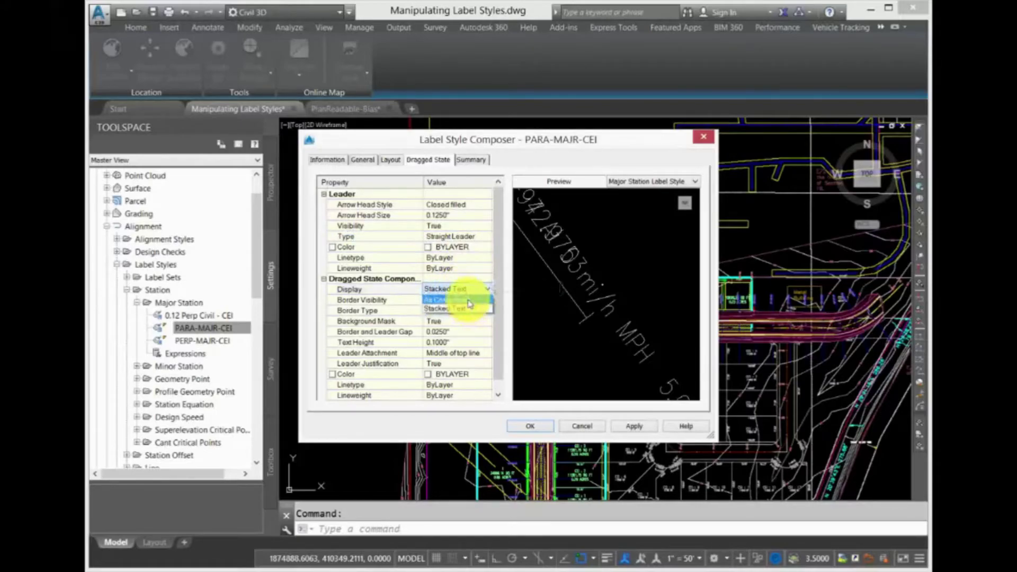
{"action": "left_click", "coordinate": [466, 299]}
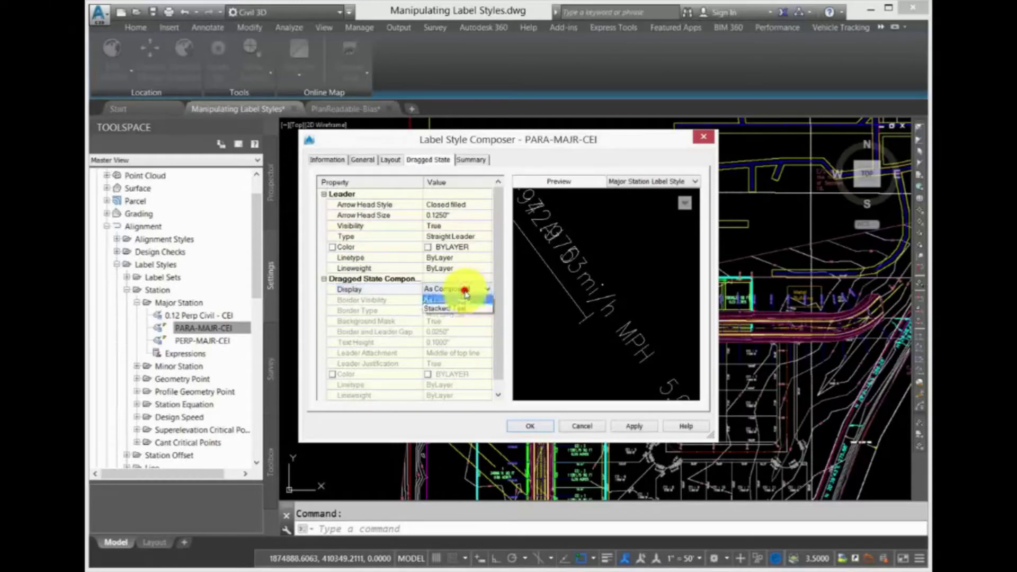
{"action": "left_click", "coordinate": [454, 309]}
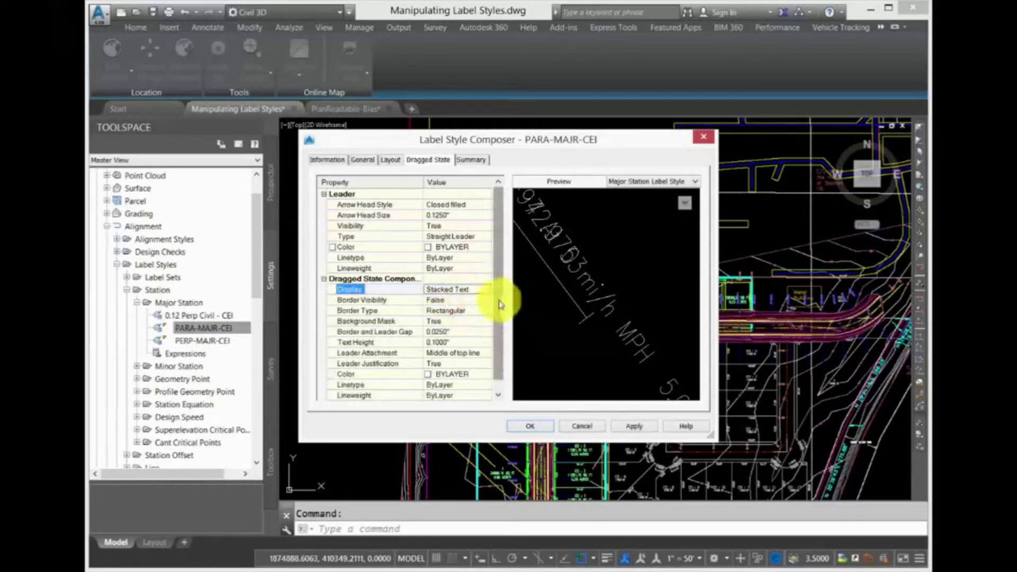
{"action": "scroll", "coordinate": [489, 318], "scroll_direction": "down", "scroll_amount": 1}
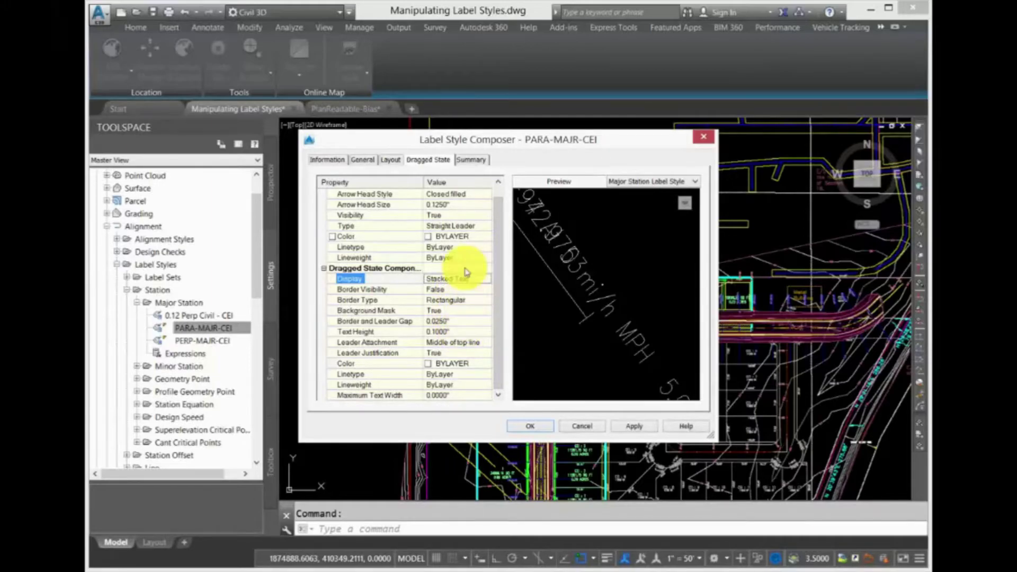
{"action": "left_click", "coordinate": [481, 279]}
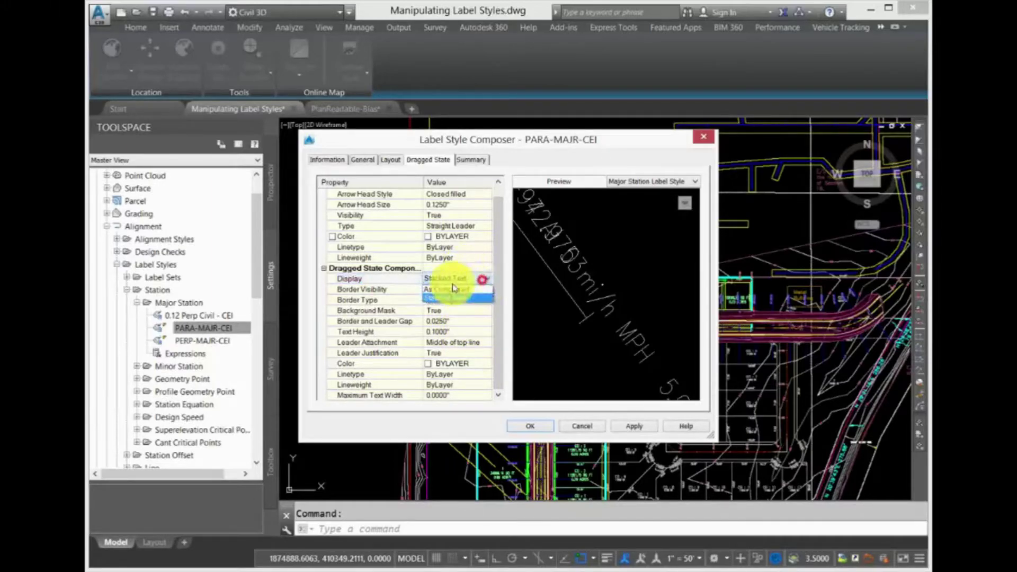
{"action": "left_click", "coordinate": [448, 291]}
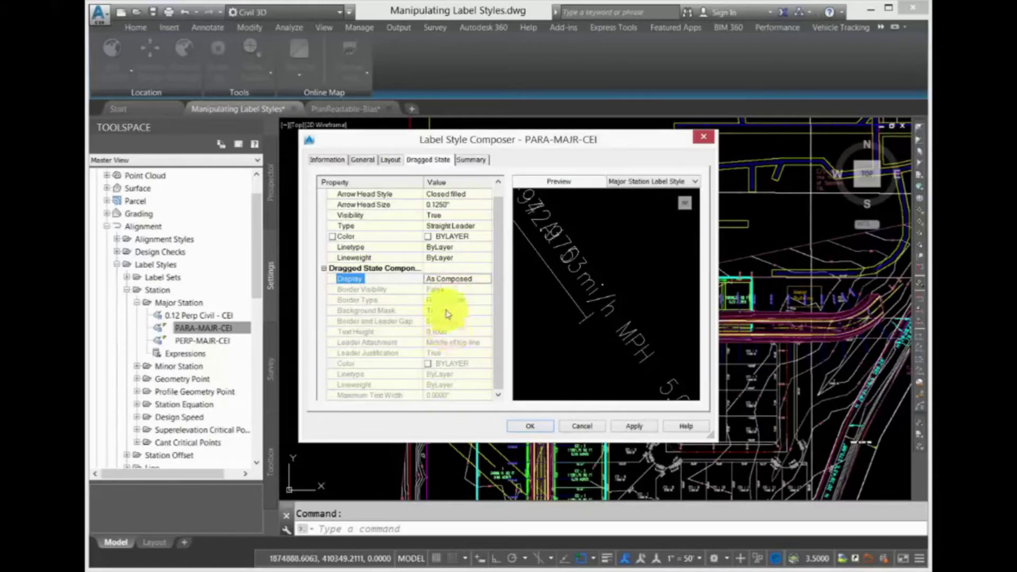
{"action": "left_click", "coordinate": [479, 279]}
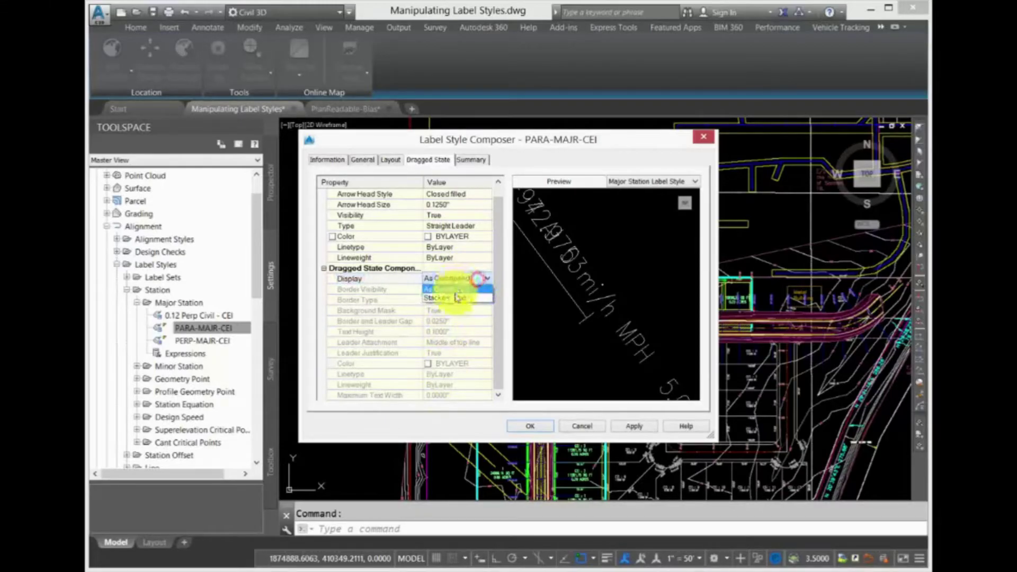
{"action": "left_click", "coordinate": [454, 293]}
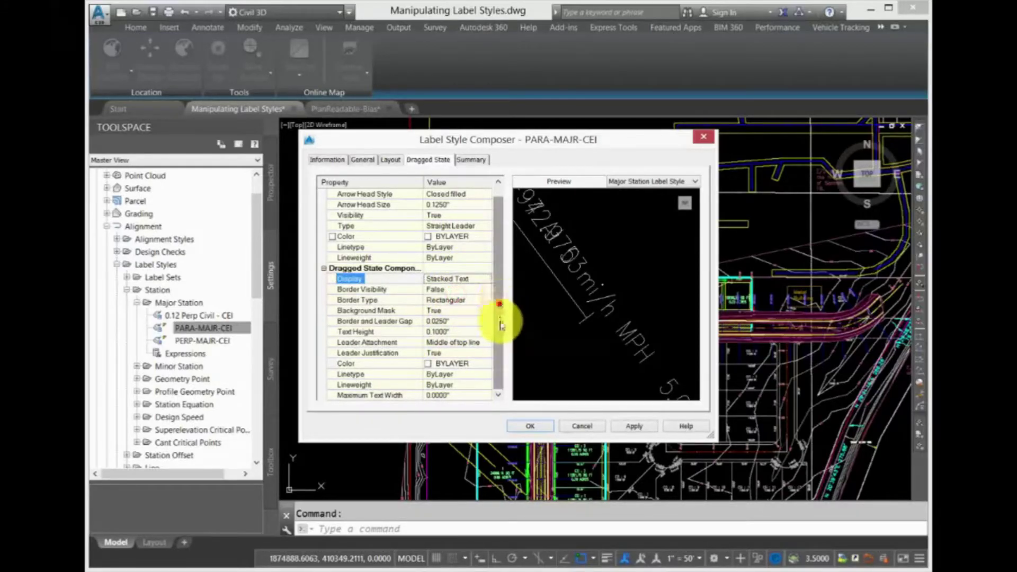
{"action": "scroll", "coordinate": [494, 318], "scroll_direction": "up", "scroll_amount": 1}
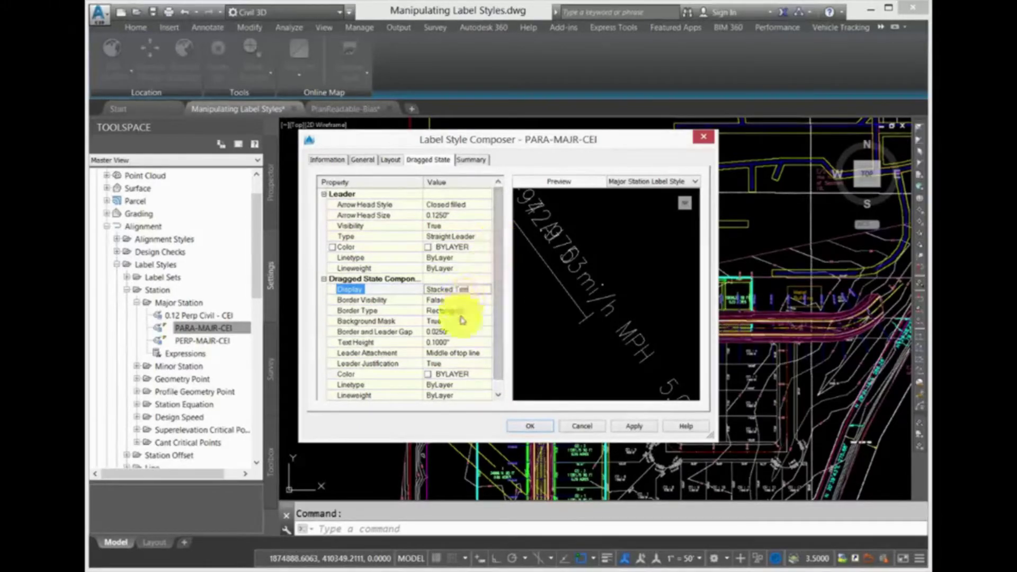
- Check the dragged text height and keep leader attachment at Middle of top line
{"action": "left_click", "coordinate": [457, 341]}
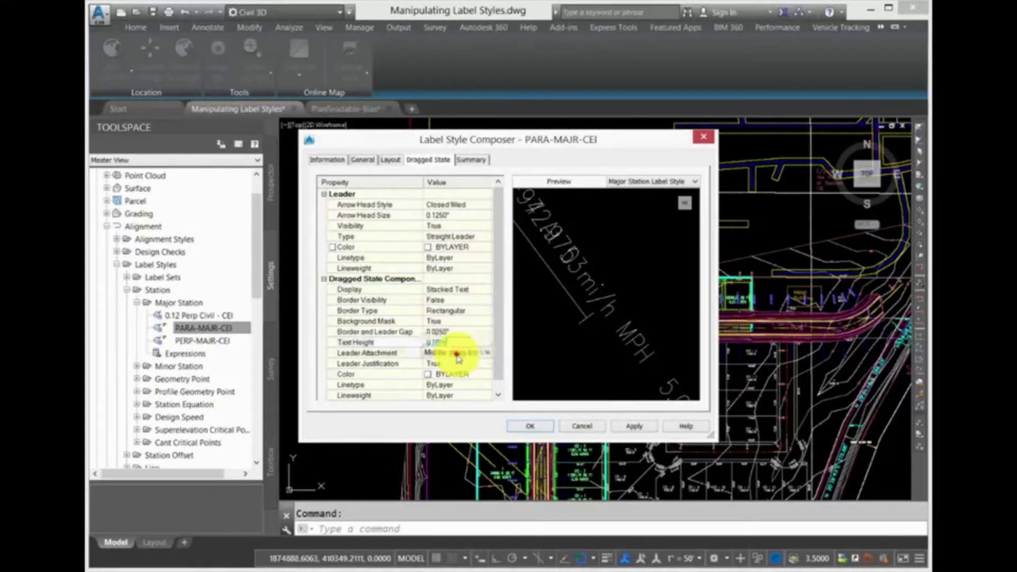
{"action": "left_click", "coordinate": [457, 354]}
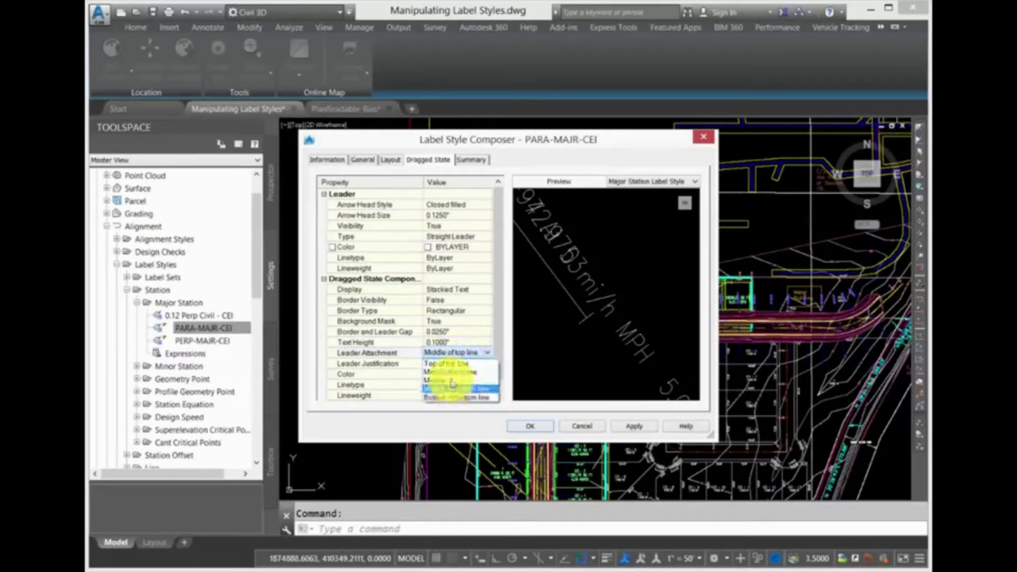
{"action": "left_click", "coordinate": [447, 372]}
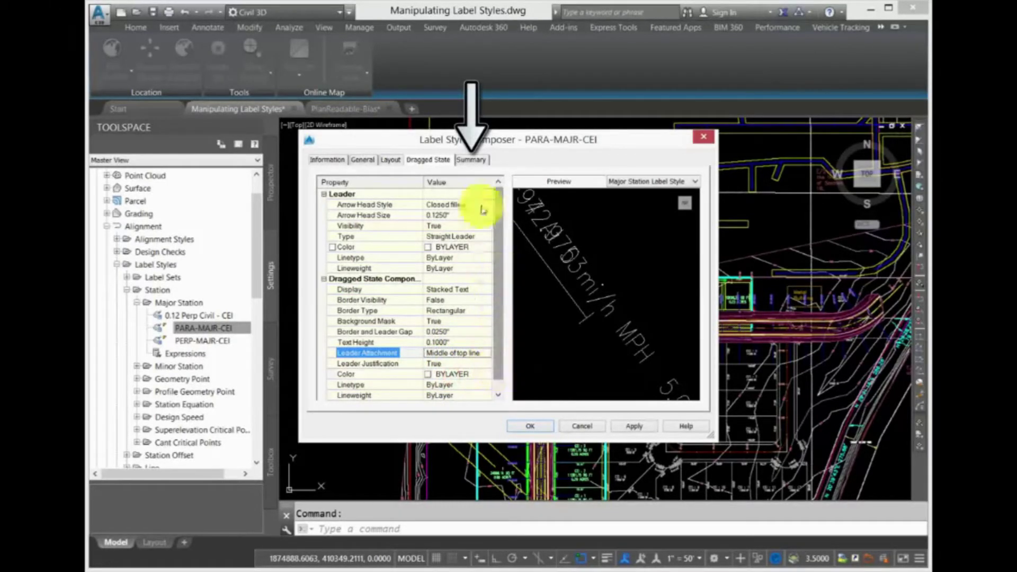
- Review the Summary tab's Label, Behavior and Leader groups, then cancel the composer
{"action": "left_click", "coordinate": [471, 159]}
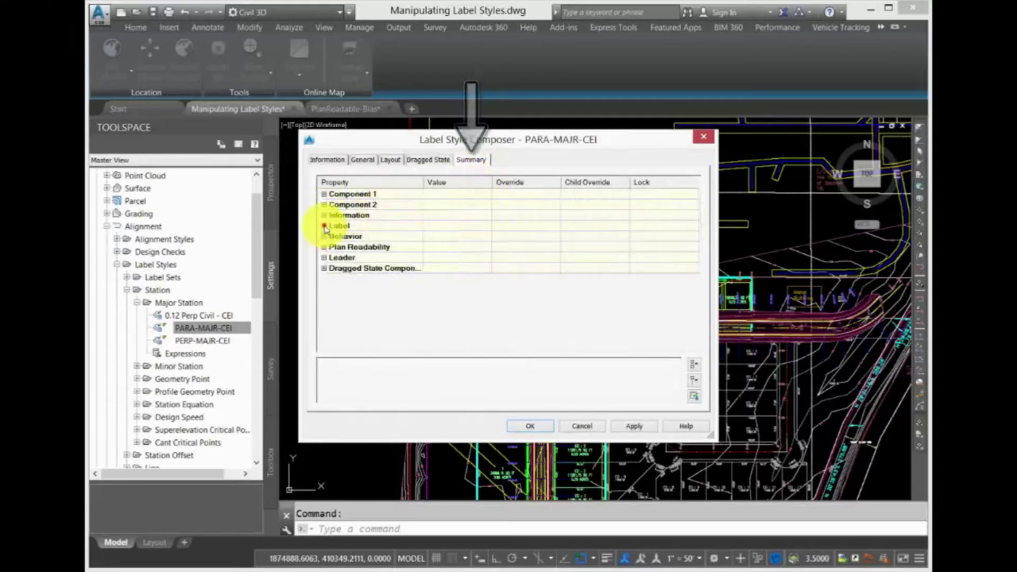
{"action": "left_click", "coordinate": [324, 226]}
{"action": "left_click", "coordinate": [324, 268]}
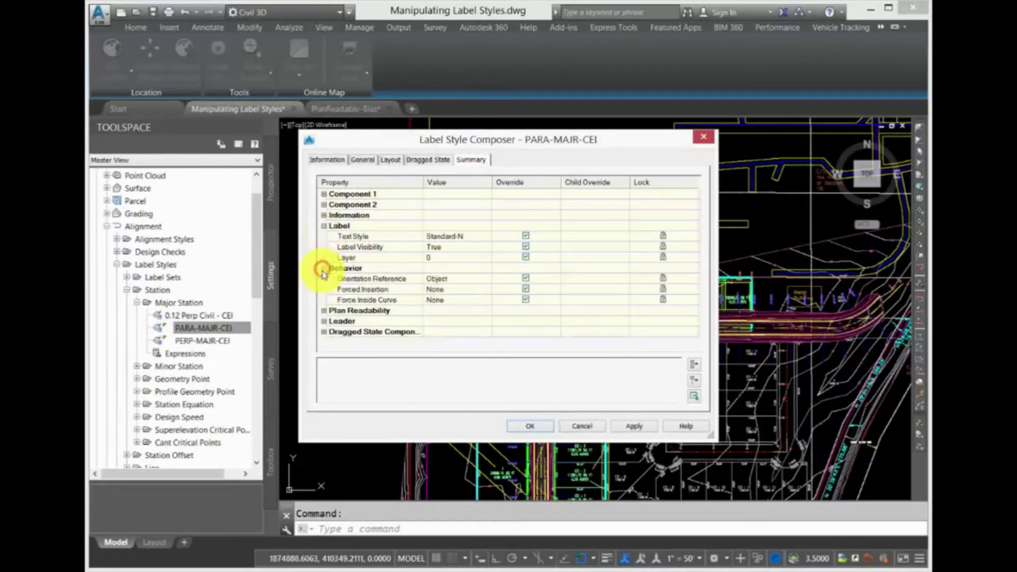
{"action": "left_click", "coordinate": [324, 321]}
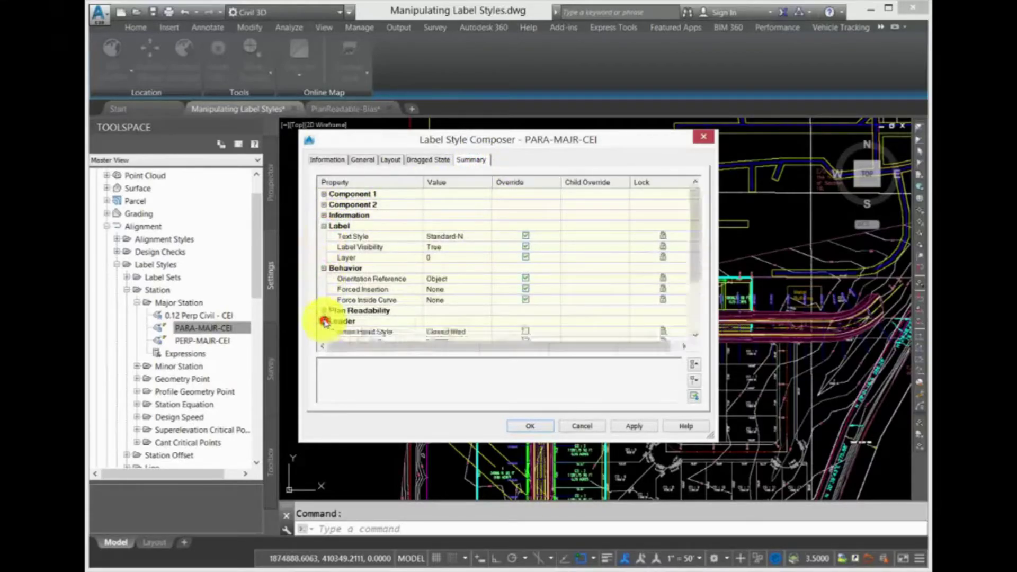
{"action": "left_click", "coordinate": [582, 426]}
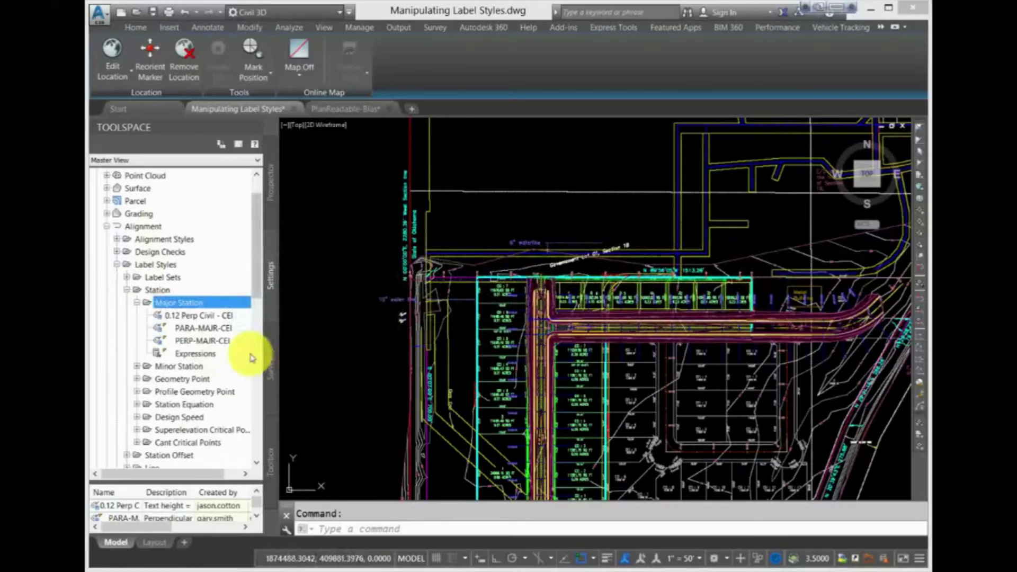
- Edit the Point#-Elevation-Description style found under Point > Label Styles in Toolspace Settings
{"action": "left_click", "coordinate": [211, 339]}
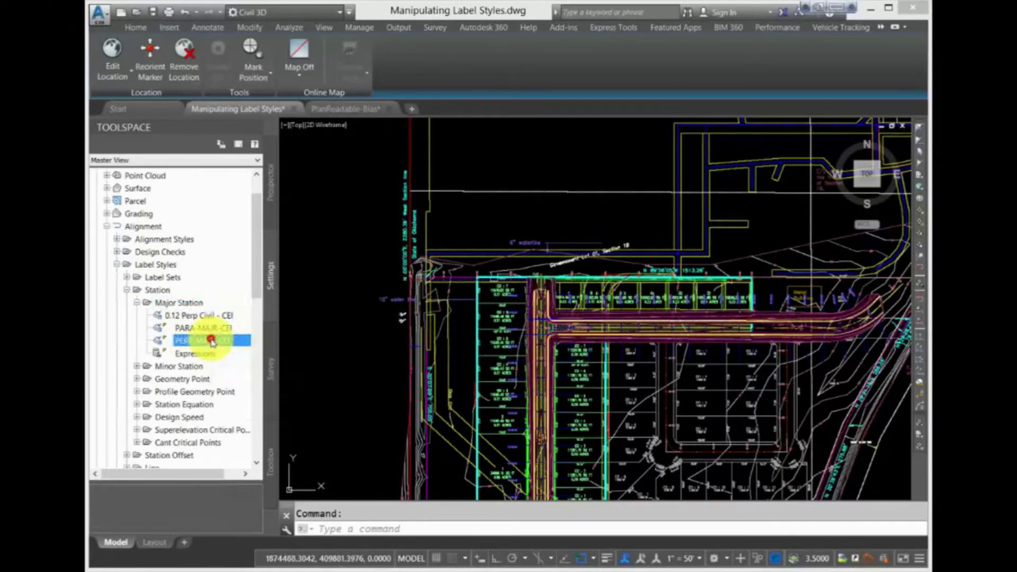
{"action": "right_click", "coordinate": [211, 339]}
{"action": "left_click", "coordinate": [107, 175]}
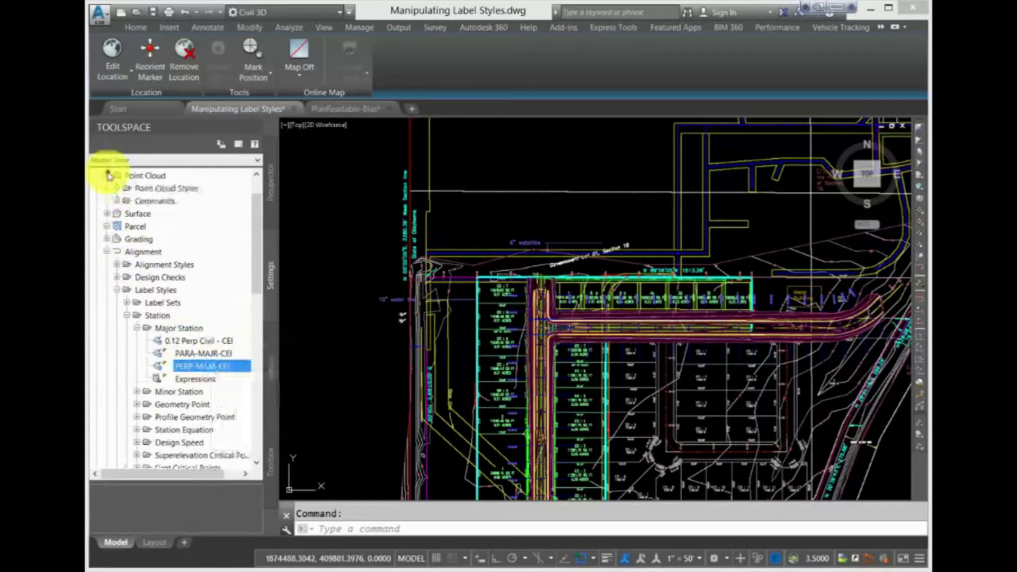
{"action": "scroll", "coordinate": [108, 173], "scroll_direction": "up", "scroll_amount": 1}
{"action": "left_click", "coordinate": [107, 201]}
{"action": "left_click", "coordinate": [114, 238]}
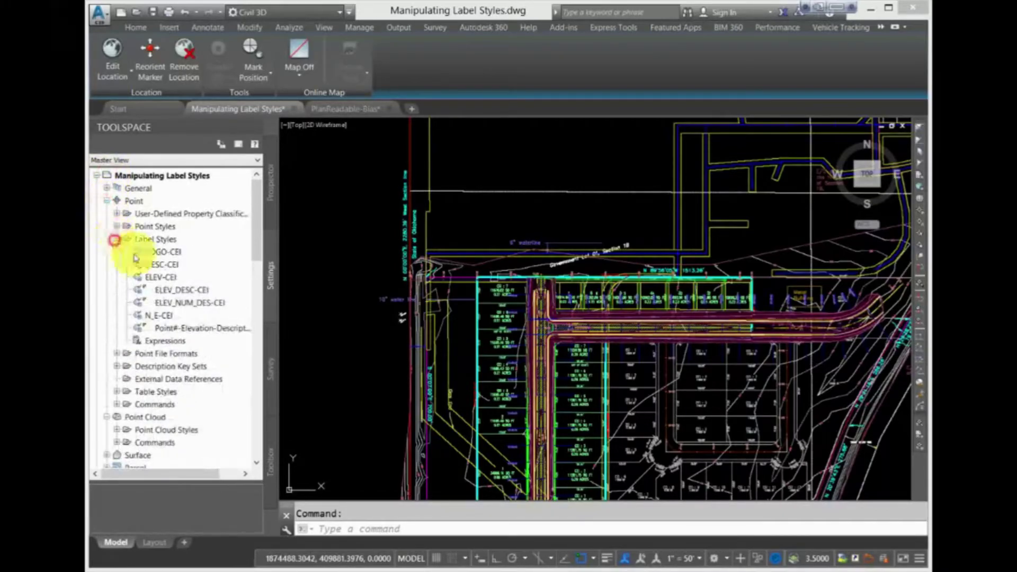
{"action": "left_click", "coordinate": [176, 328]}
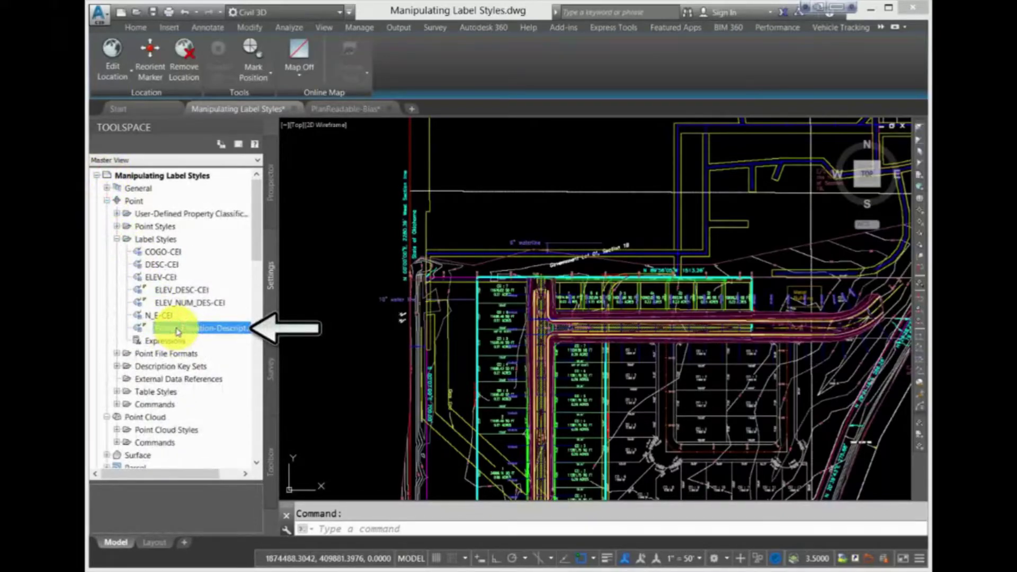
{"action": "right_click", "coordinate": [177, 330]}
{"action": "left_click", "coordinate": [212, 404]}
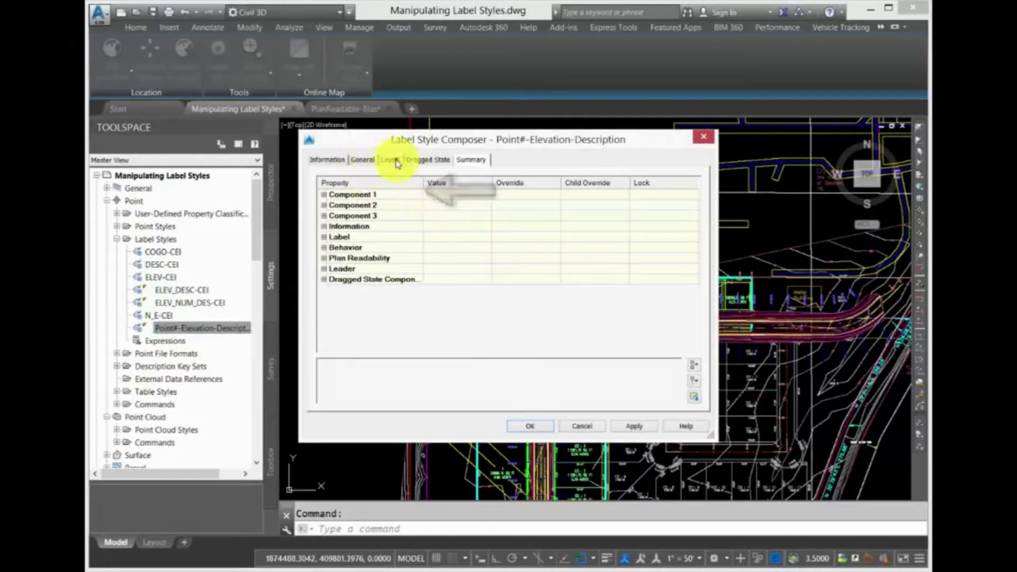
- Set the Point Number component's Anchor Component to <Feature> and Anchor Point to Middle Right
{"action": "left_click", "coordinate": [391, 160]}
{"action": "left_click", "coordinate": [354, 190]}
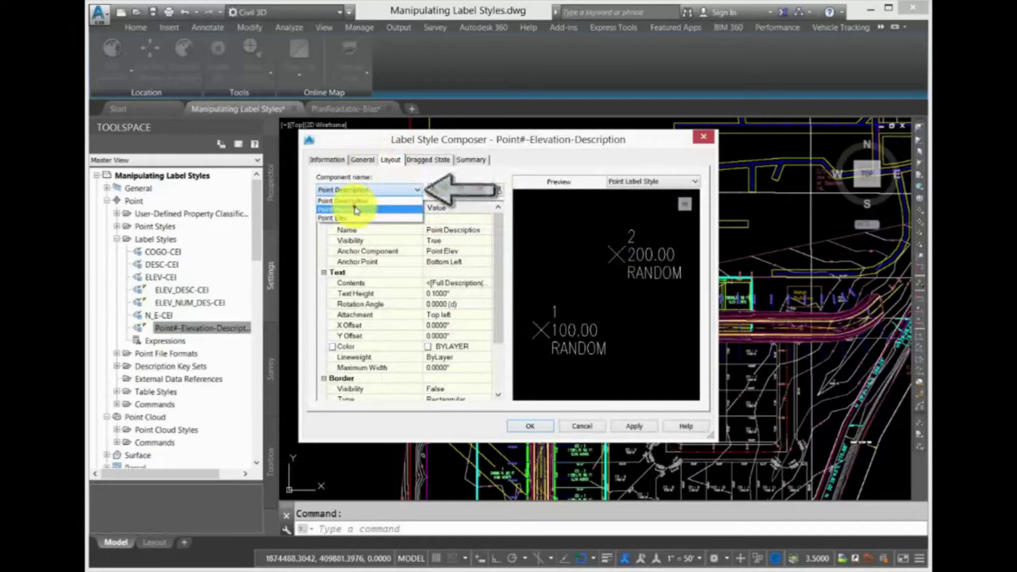
{"action": "left_click", "coordinate": [355, 209]}
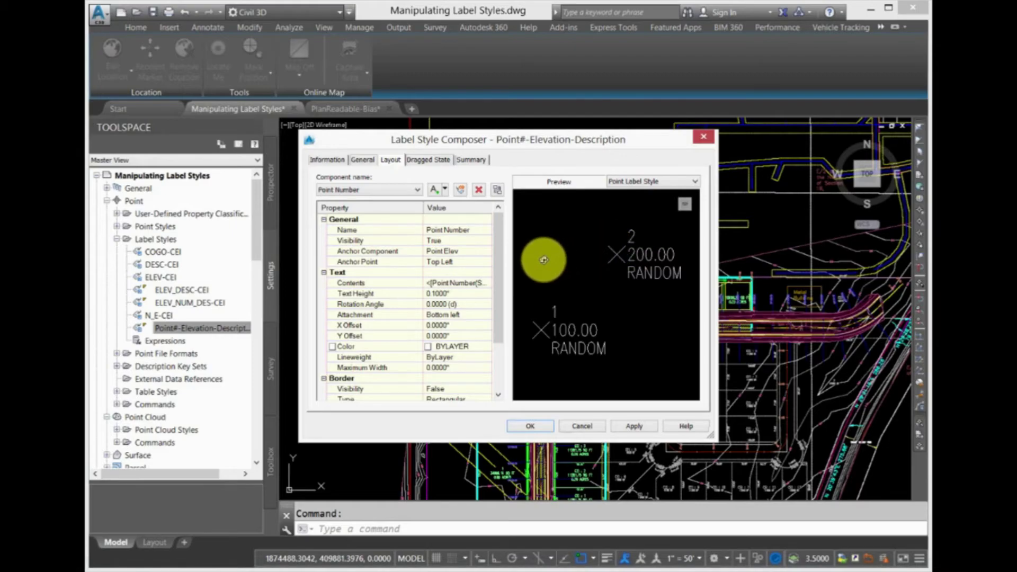
{"action": "left_click", "coordinate": [447, 253]}
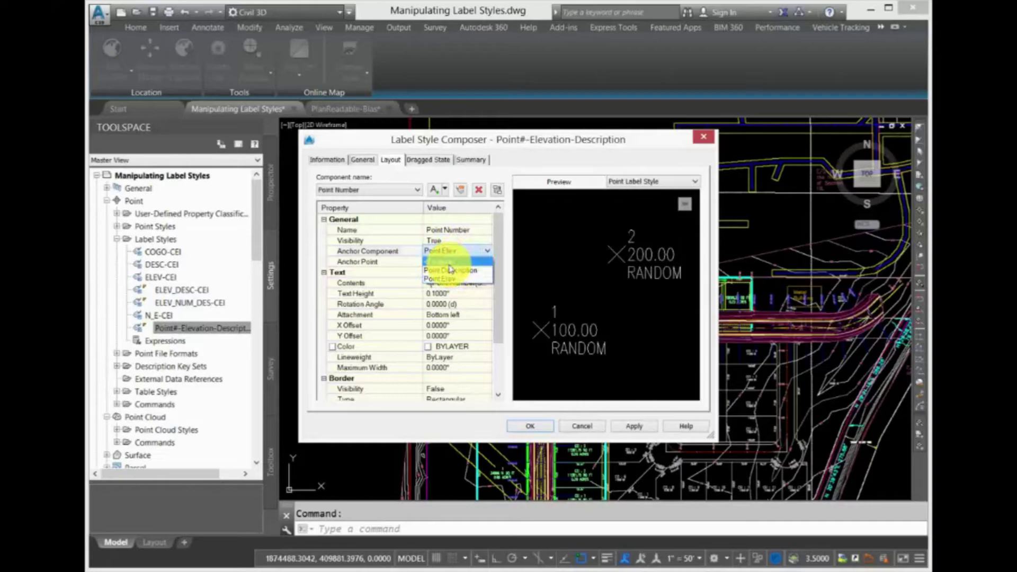
{"action": "left_click", "coordinate": [449, 269]}
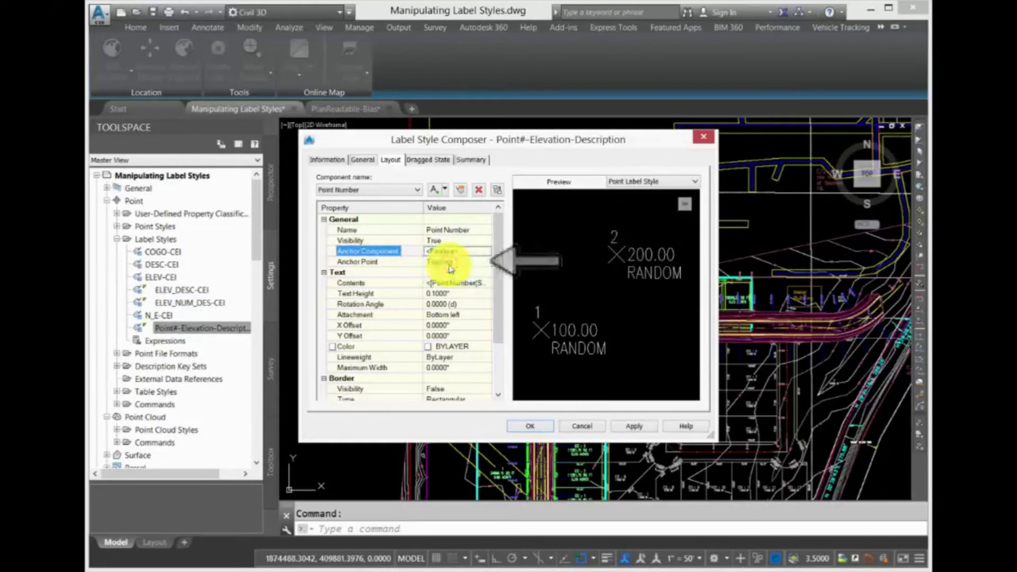
{"action": "left_click", "coordinate": [454, 264]}
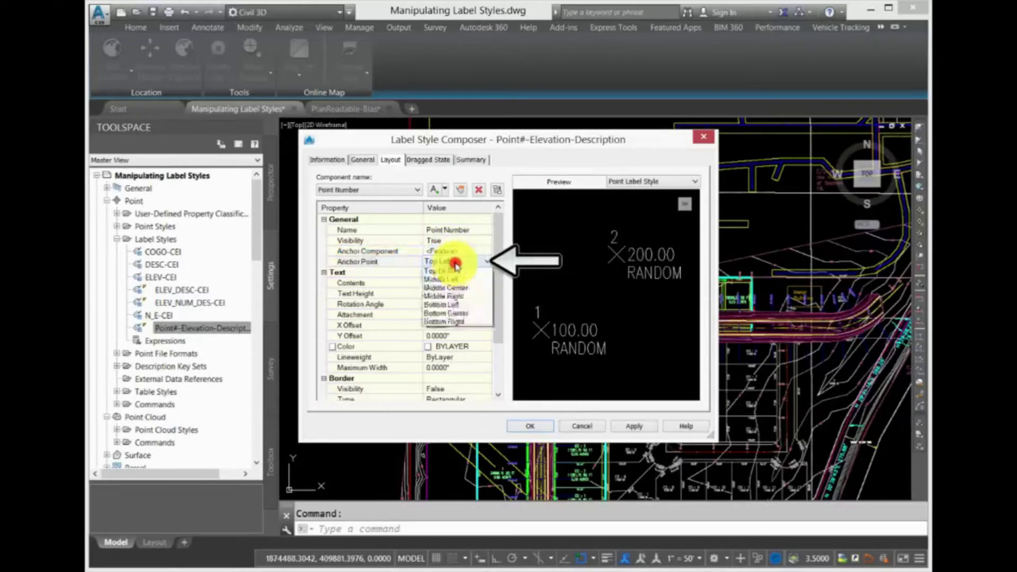
{"action": "left_click", "coordinate": [459, 316]}
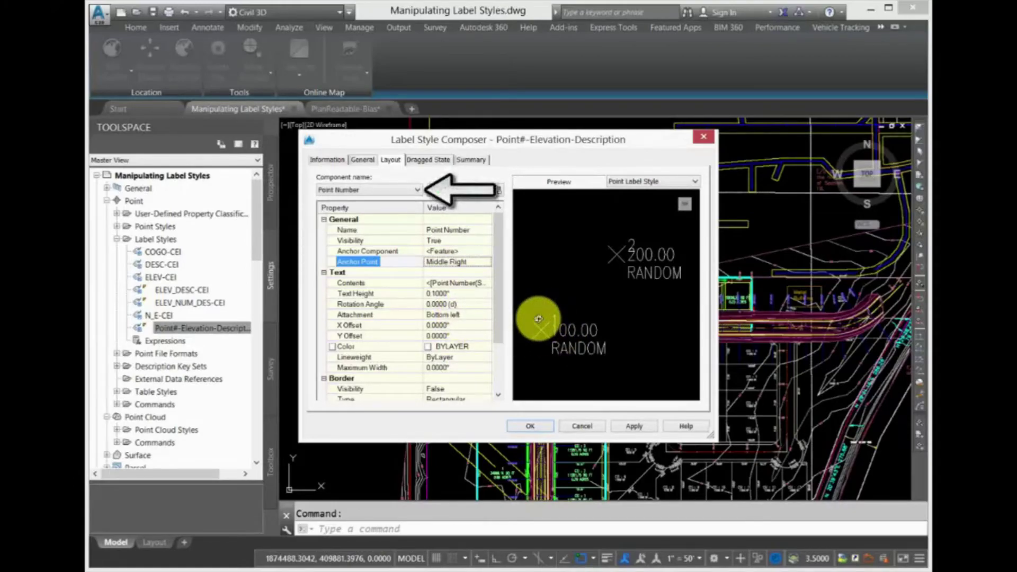
- Anchor the Point Description component to the Point Number component
{"action": "left_click", "coordinate": [389, 187]}
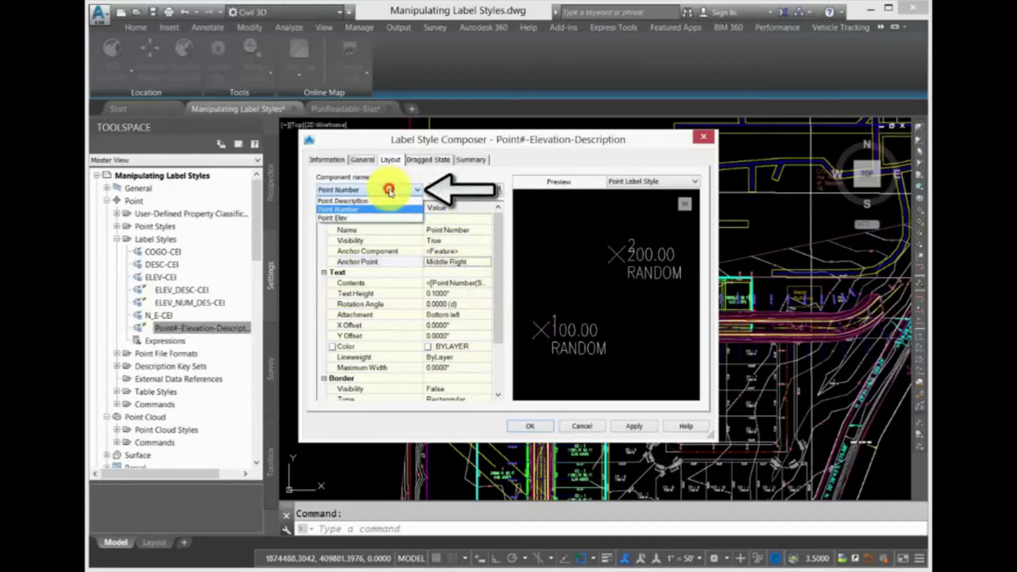
{"action": "left_click", "coordinate": [356, 202]}
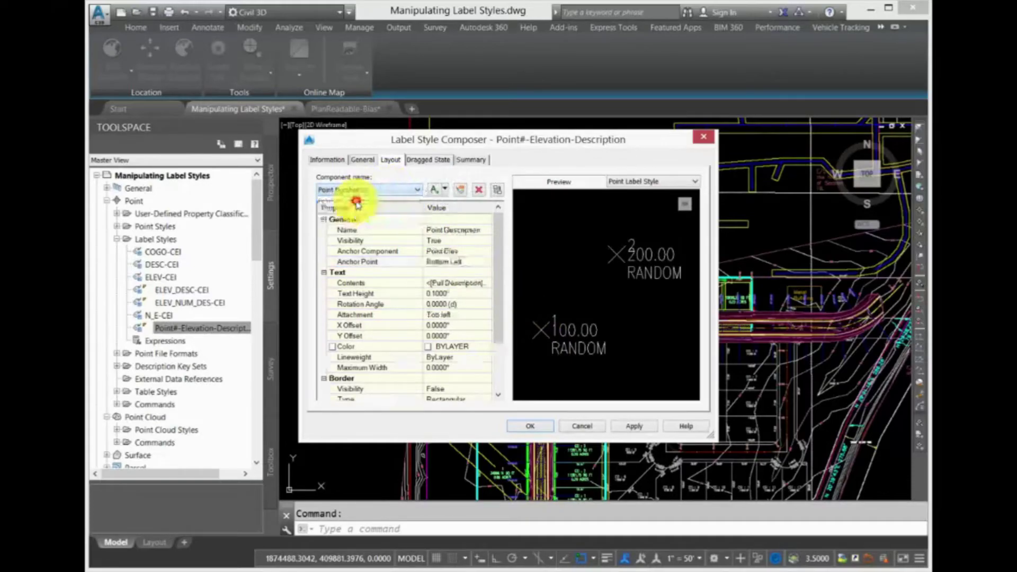
{"action": "left_click", "coordinate": [458, 252]}
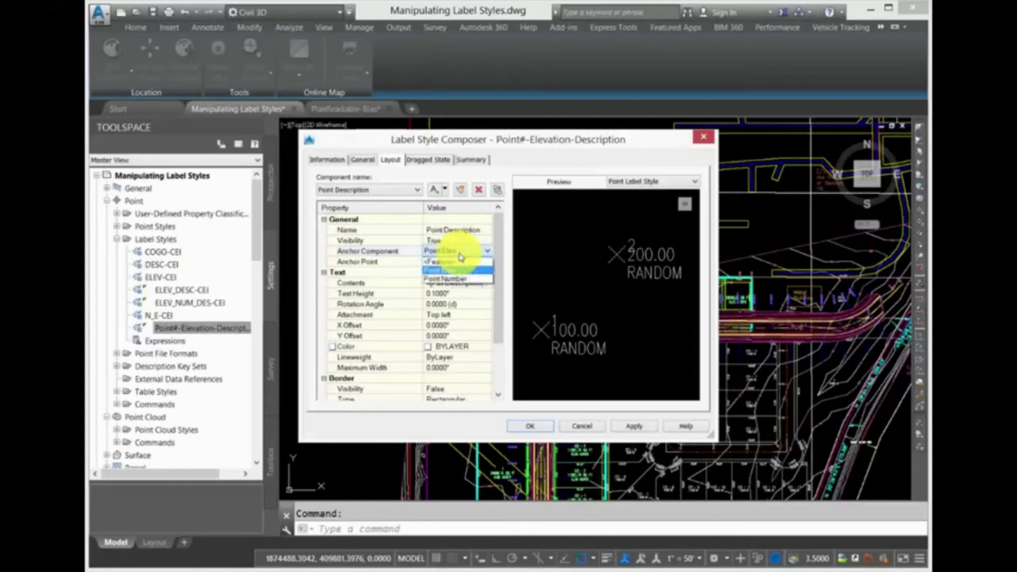
{"action": "left_click", "coordinate": [457, 278]}
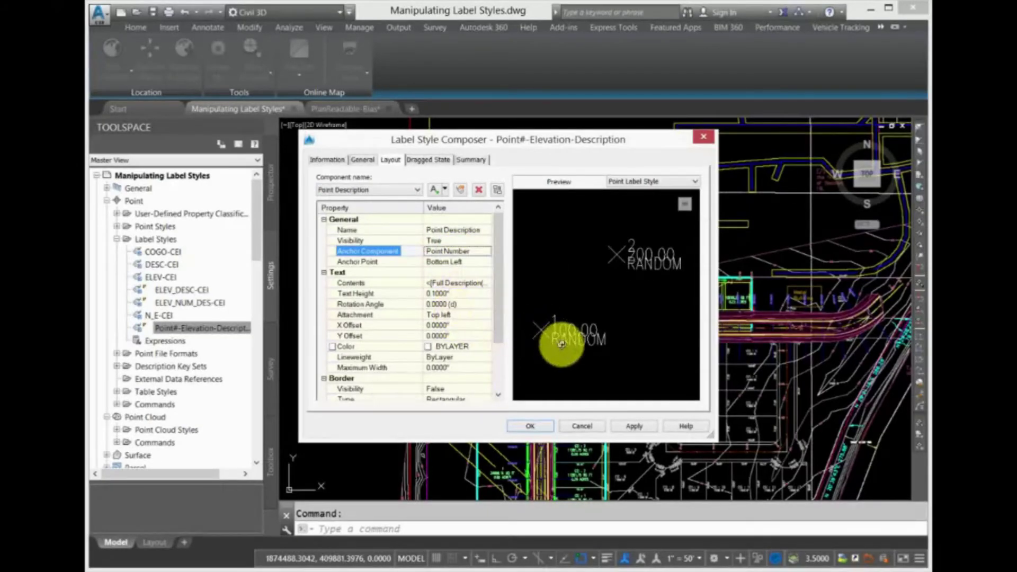
- Delete the Point Elev component, and close Component Draw Order without changes
{"action": "left_click", "coordinate": [384, 191]}
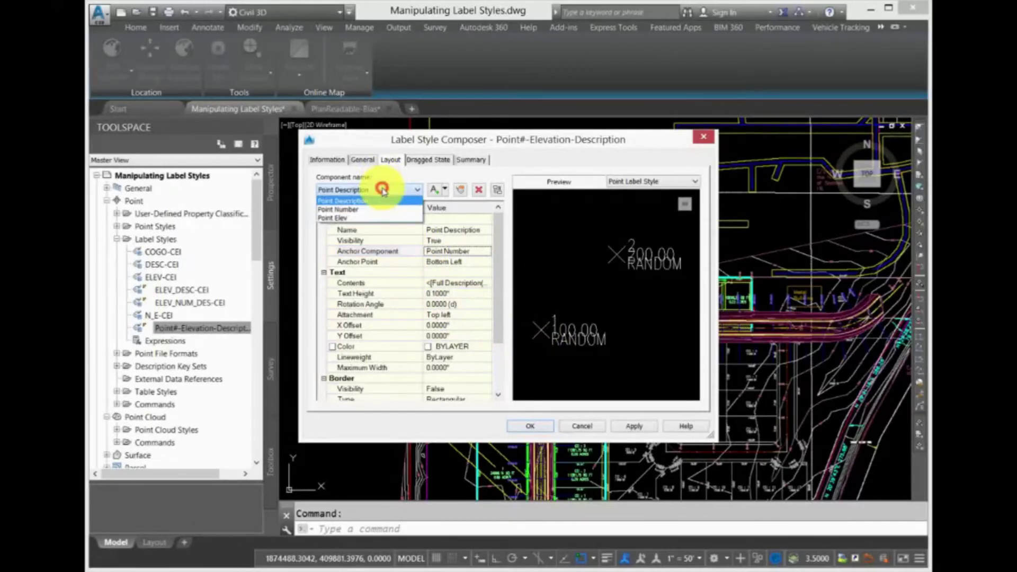
{"action": "left_click", "coordinate": [378, 220]}
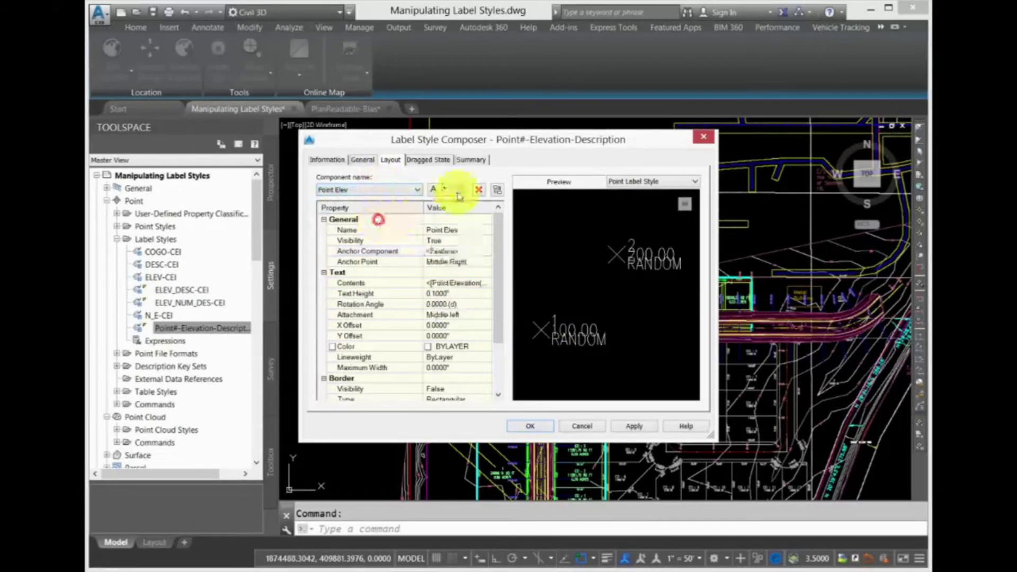
{"action": "left_click", "coordinate": [478, 189]}
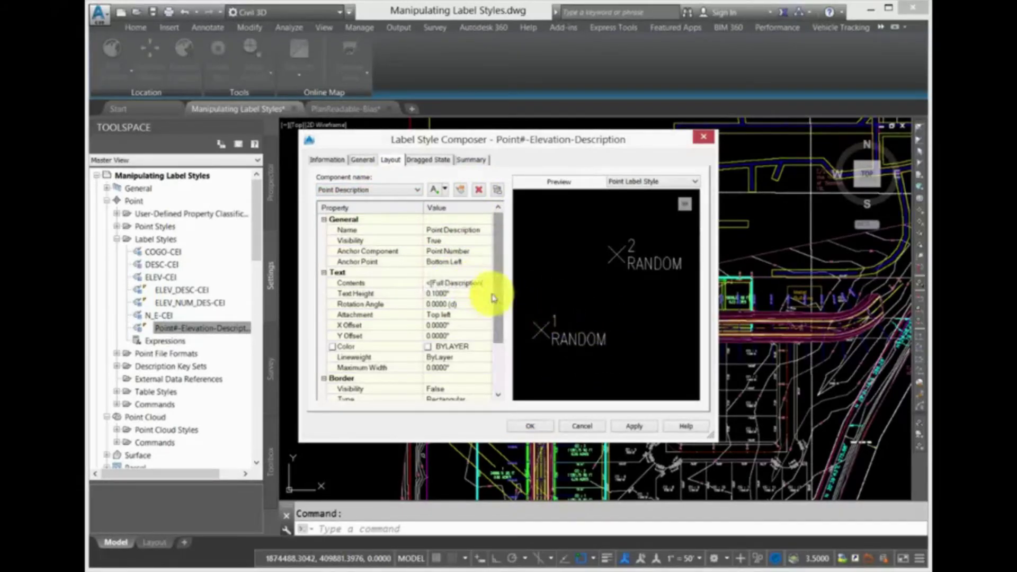
{"action": "left_click", "coordinate": [498, 190]}
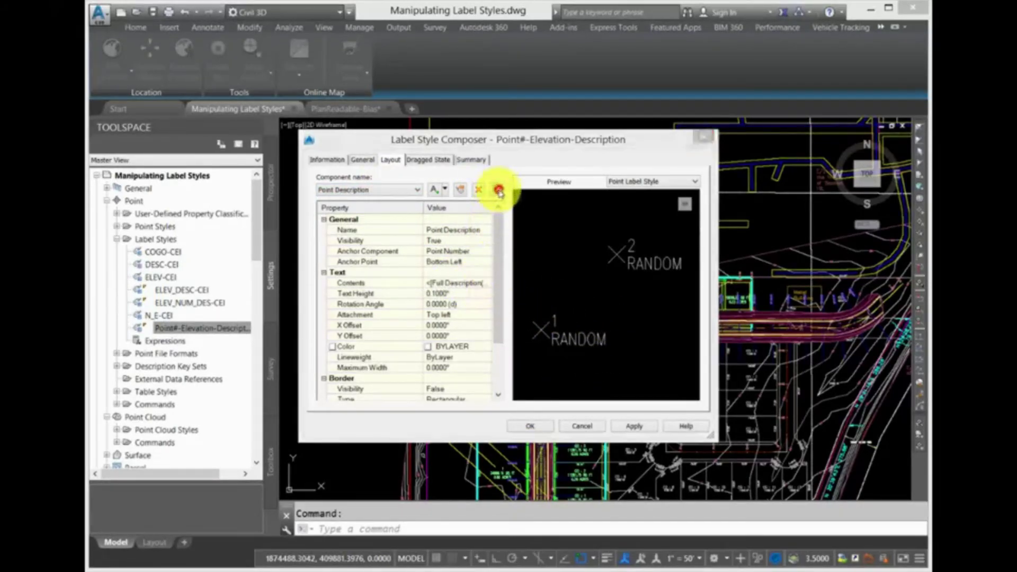
{"action": "left_click", "coordinate": [500, 347]}
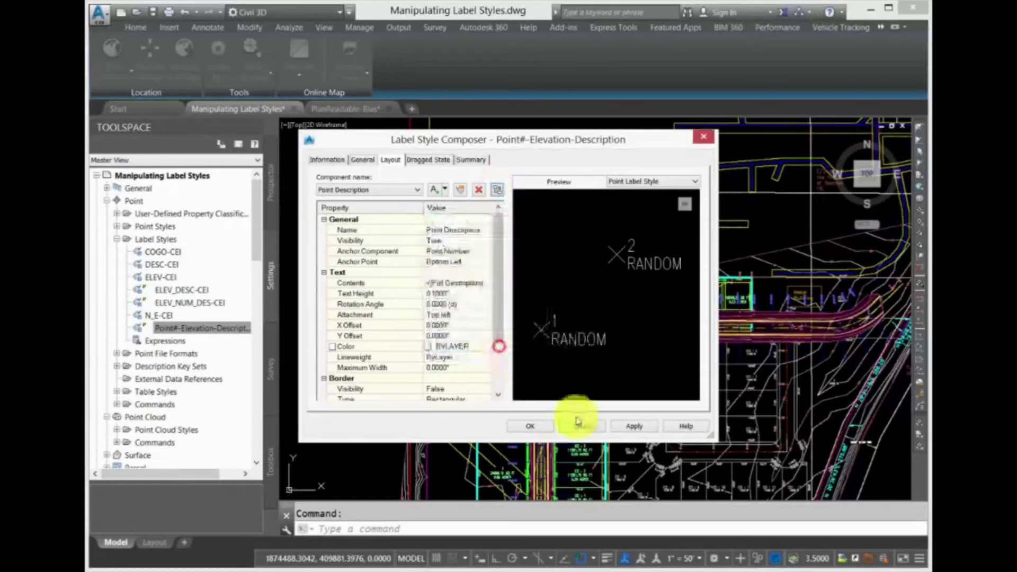
- Cancel the composer and open Edit Label Style Defaults for the Manipulating Label Styles drawing
{"action": "left_click", "coordinate": [582, 426]}
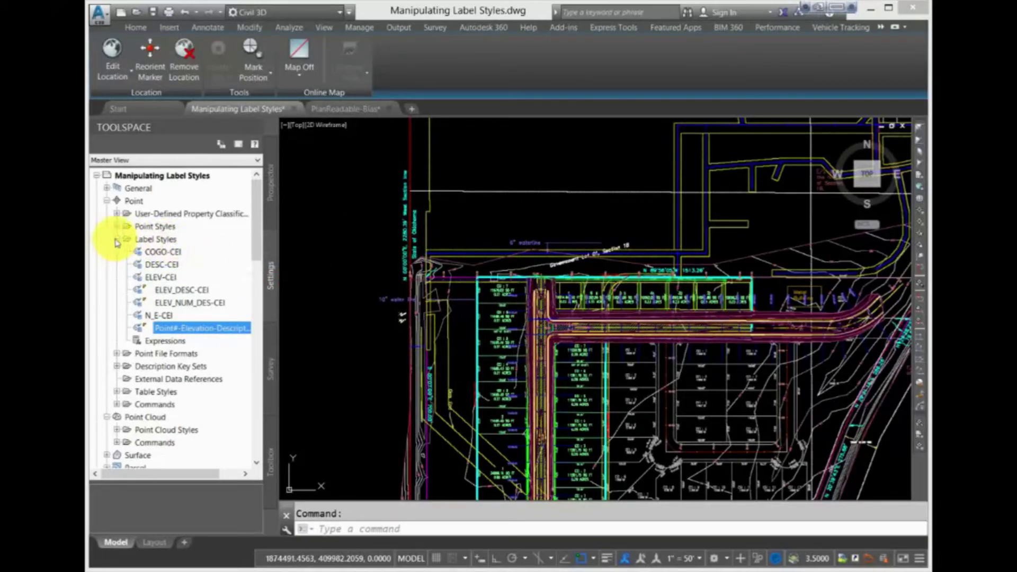
{"action": "left_click", "coordinate": [117, 239]}
{"action": "right_click", "coordinate": [127, 239]}
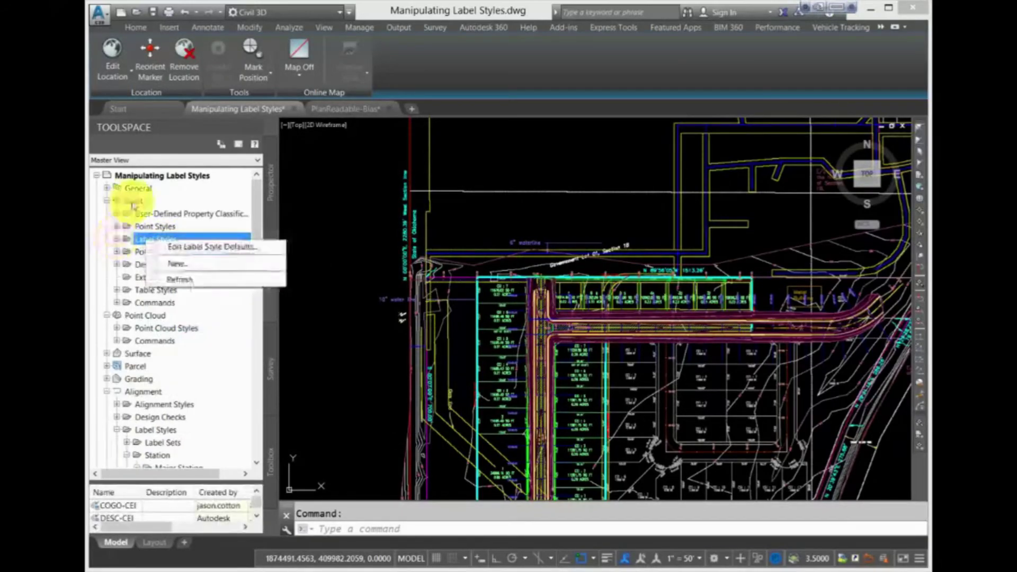
{"action": "left_click", "coordinate": [133, 202]}
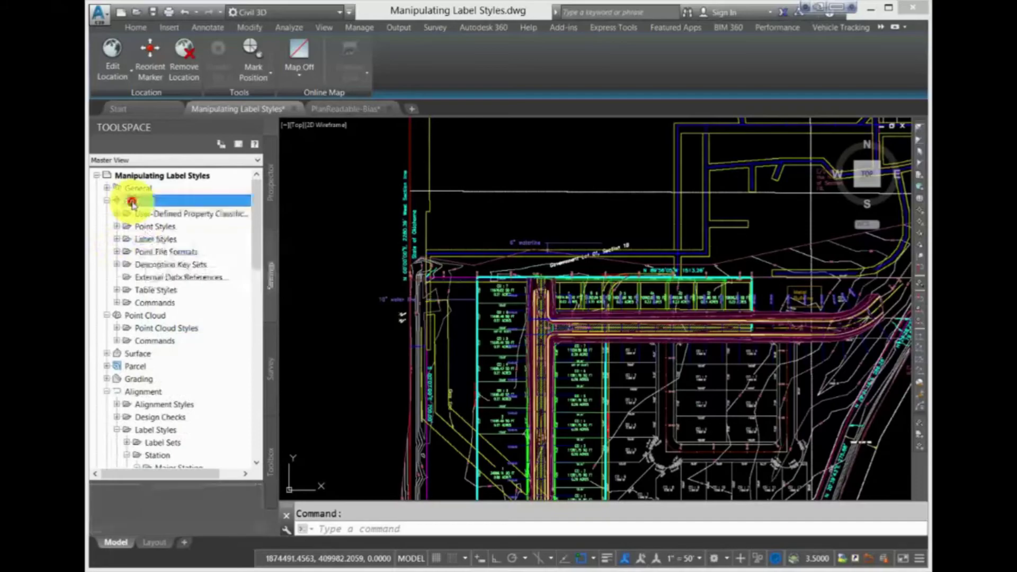
{"action": "right_click", "coordinate": [133, 202]}
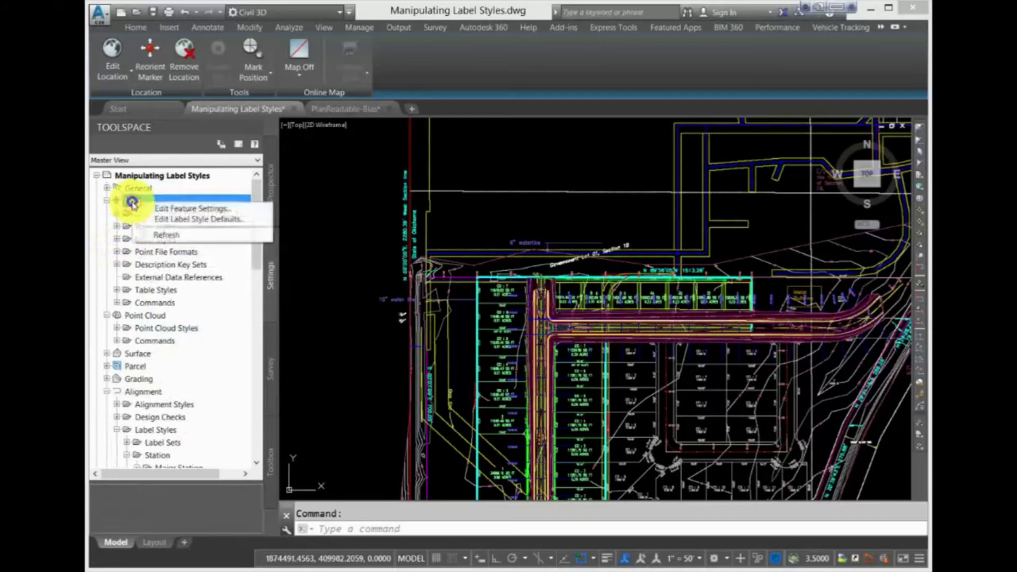
{"action": "left_click", "coordinate": [159, 175]}
{"action": "right_click", "coordinate": [159, 175]}
{"action": "left_click", "coordinate": [201, 195]}
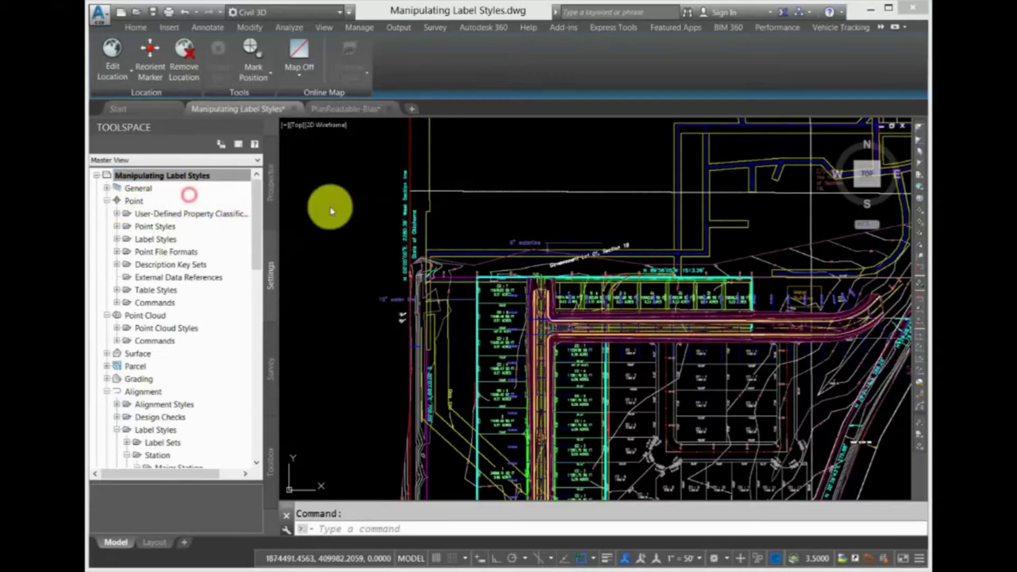
- Set the Leader Arrow Head Size default to 0.125" and close the dialog
{"action": "left_click", "coordinate": [319, 175]}
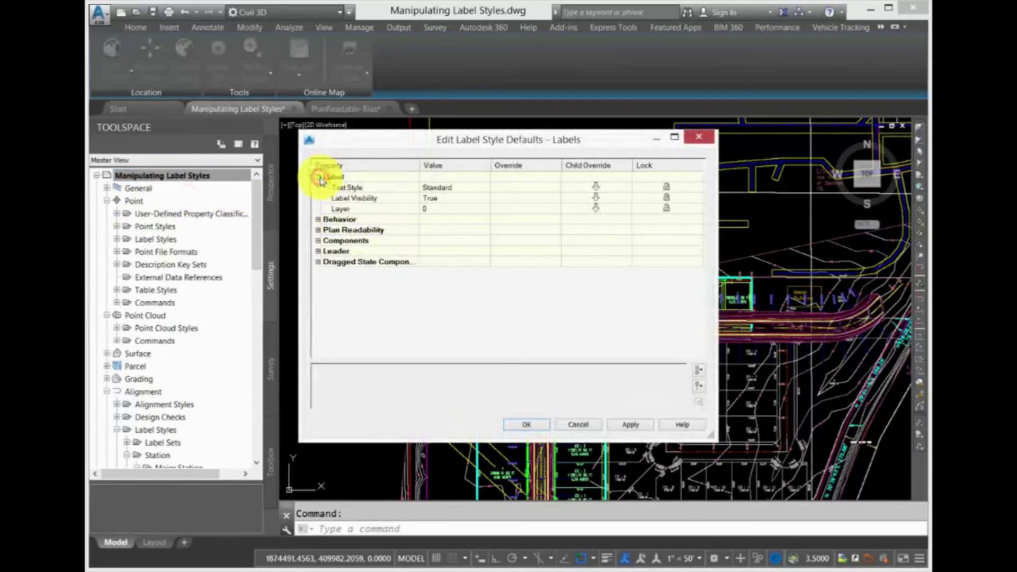
{"action": "left_click", "coordinate": [318, 219]}
{"action": "left_click", "coordinate": [318, 261]}
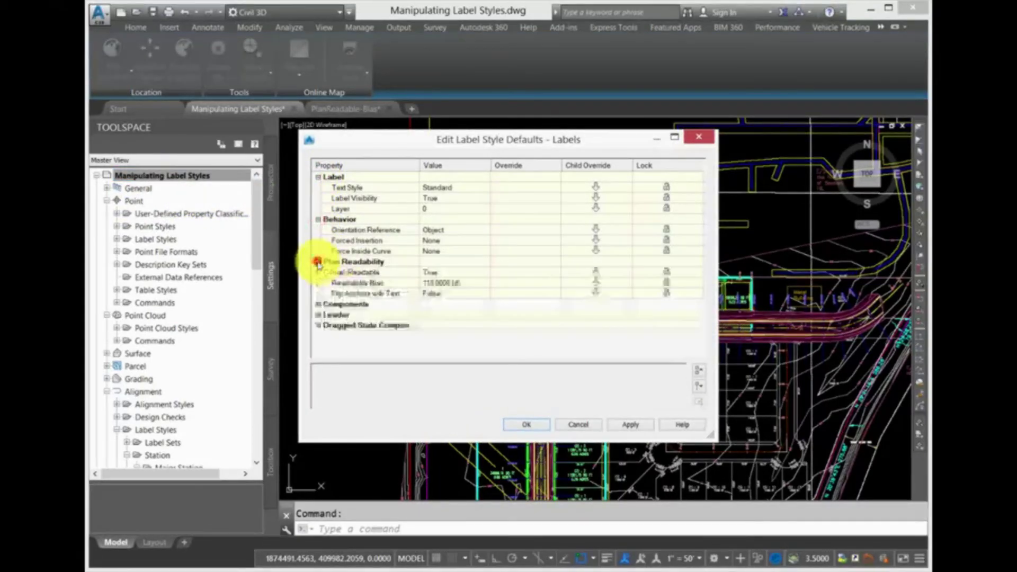
{"action": "left_click", "coordinate": [318, 304]}
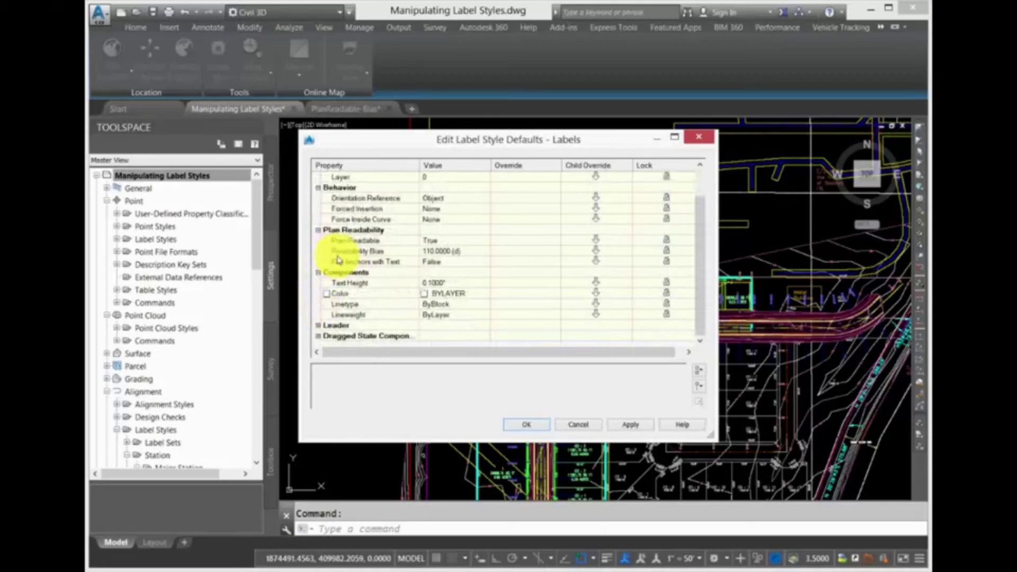
{"action": "left_click", "coordinate": [319, 326]}
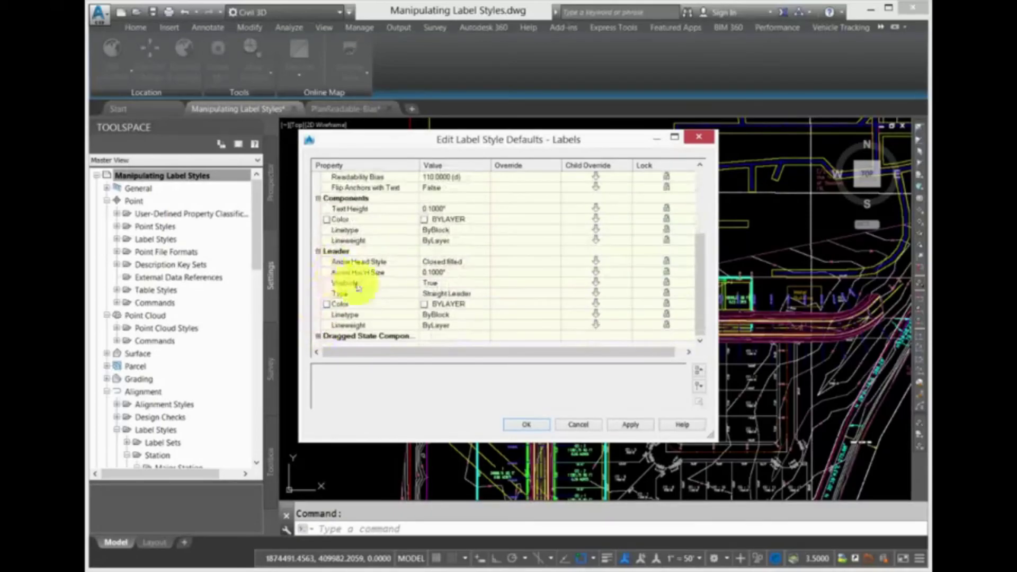
{"action": "left_click", "coordinate": [463, 271]}
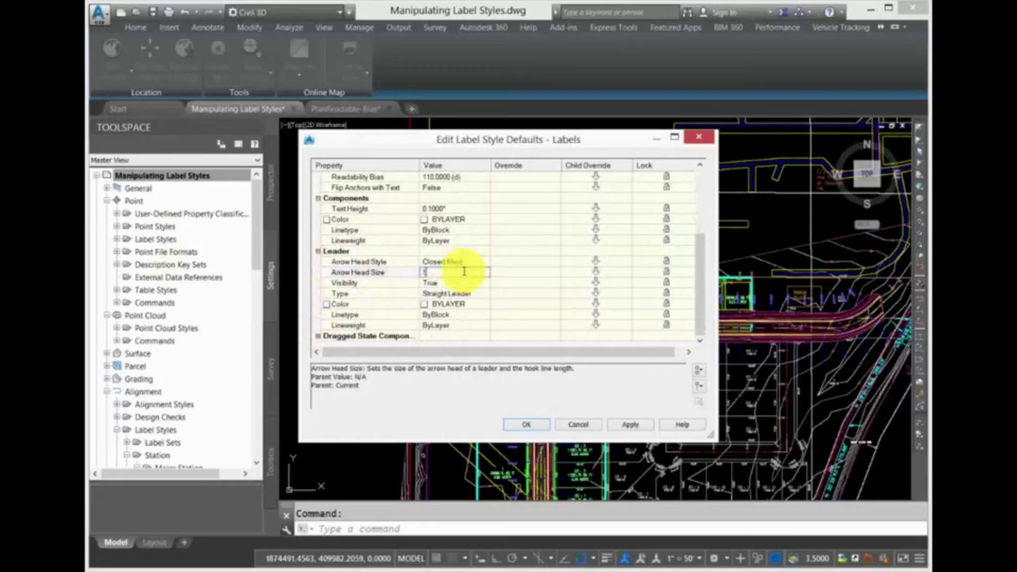
{"action": "type", "text": ".125"}
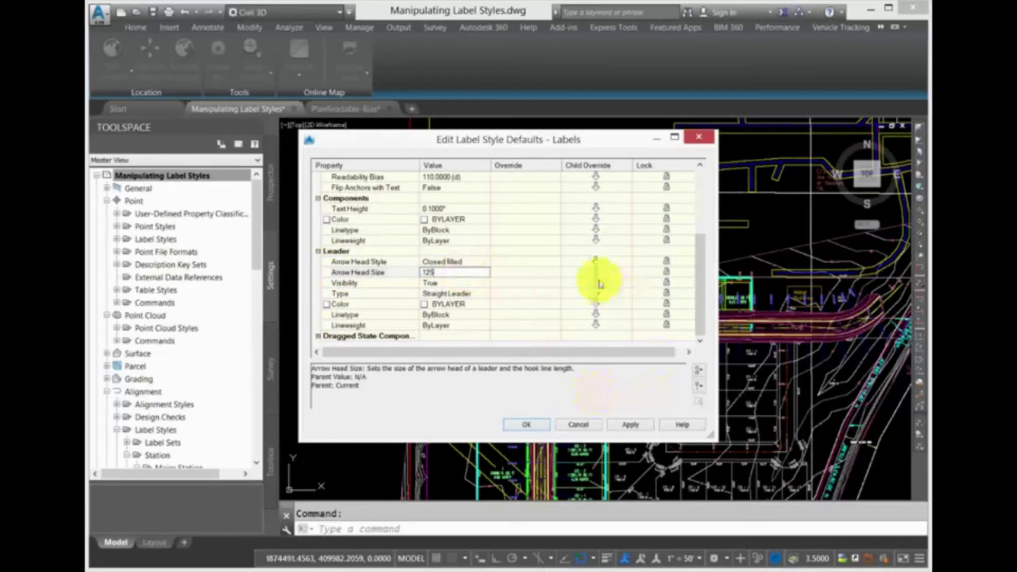
{"action": "left_click", "coordinate": [597, 273]}
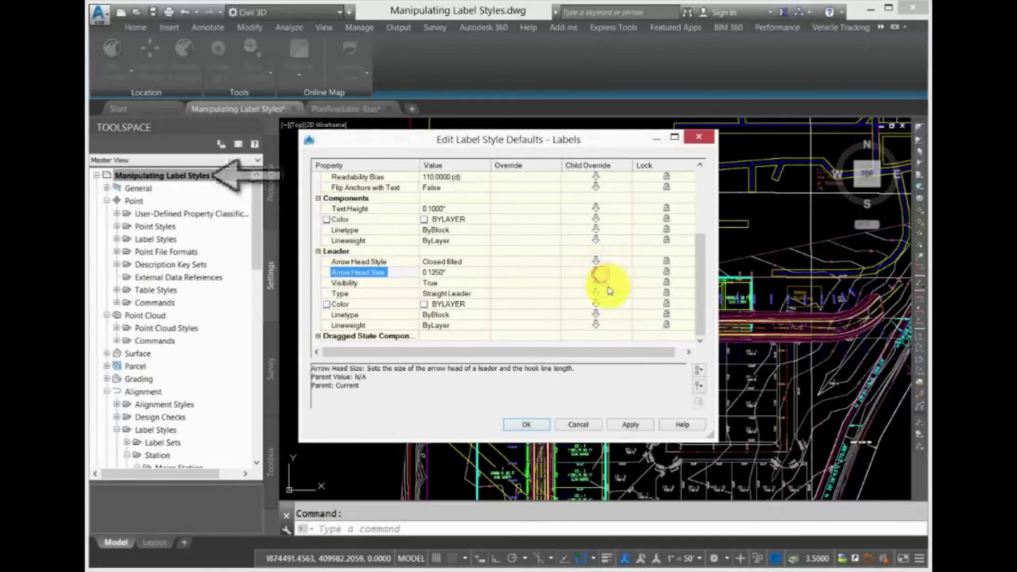
{"action": "scroll", "coordinate": [445, 254], "scroll_direction": "up", "scroll_amount": 5}
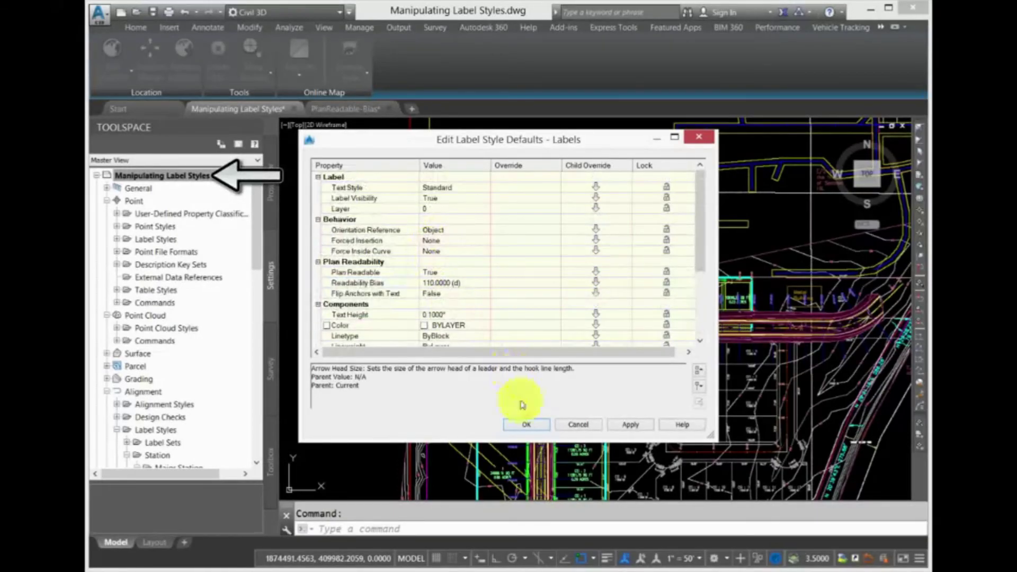
{"action": "left_click", "coordinate": [565, 424]}
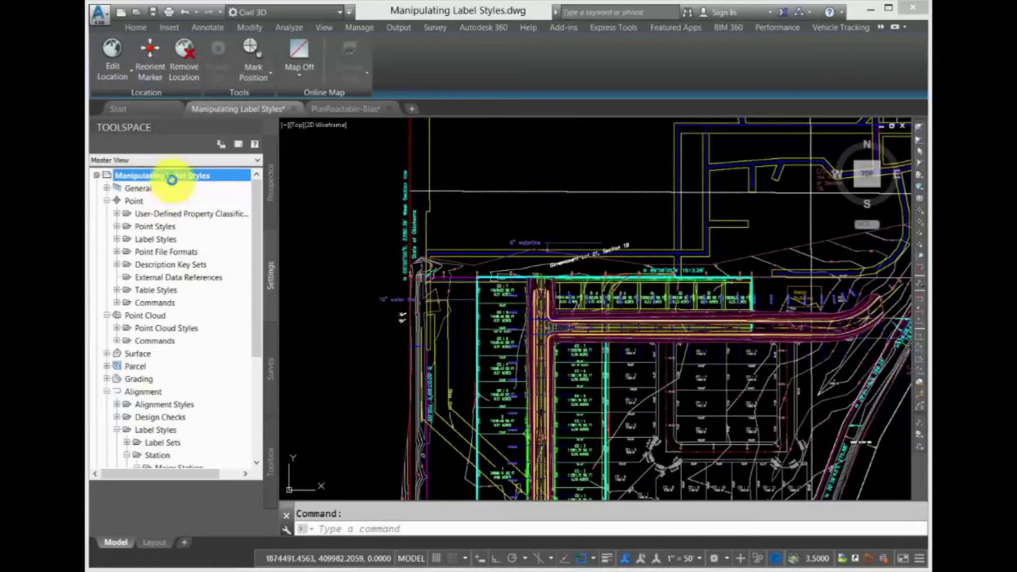
- Review the Label, Leader and Plan Readability defaults, cancel, then collapse Alignment and Point Cloud
{"action": "right_click", "coordinate": [213, 176]}
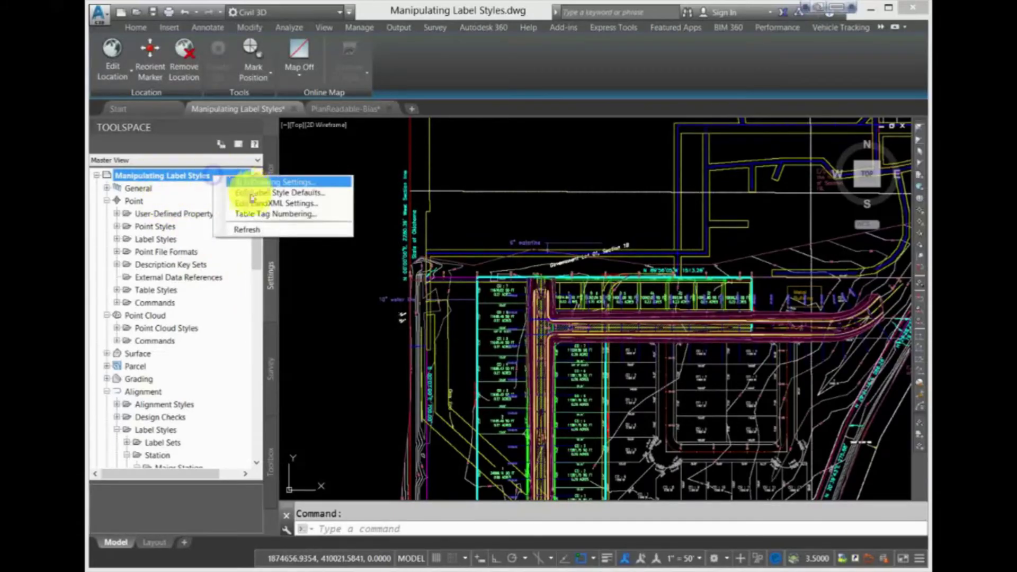
{"action": "left_click", "coordinate": [251, 194]}
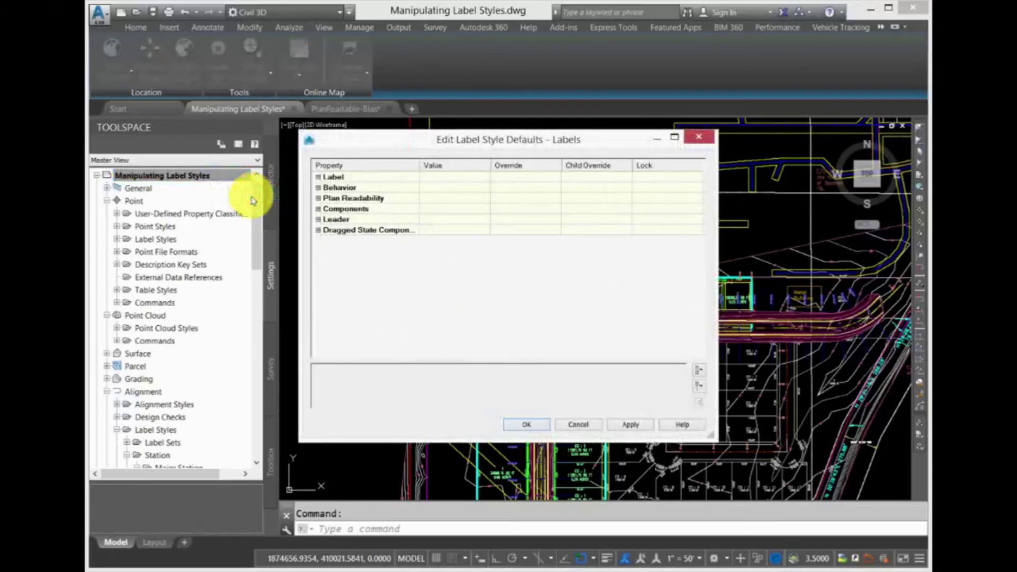
{"action": "left_click", "coordinate": [319, 177]}
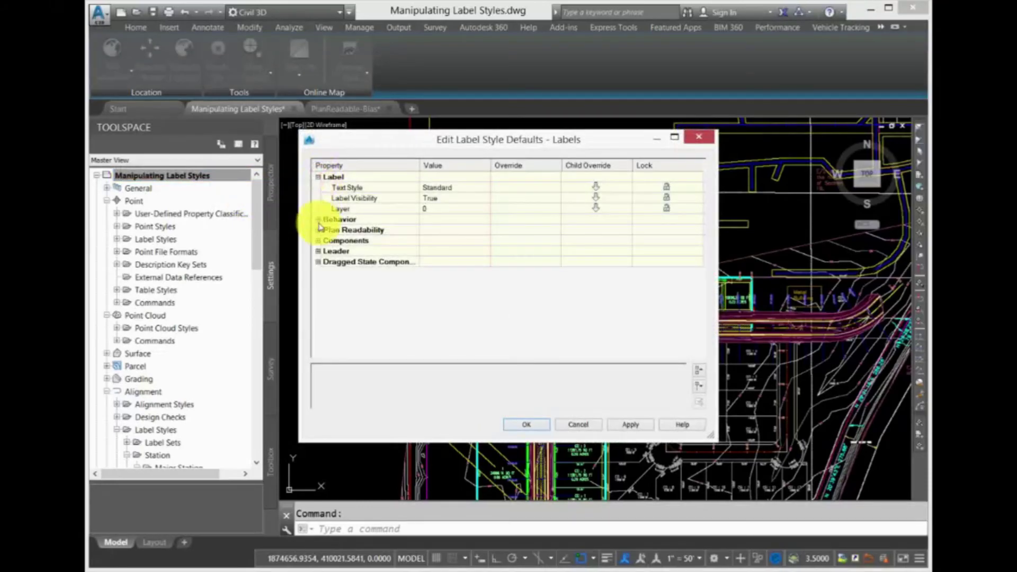
{"action": "left_click", "coordinate": [318, 251]}
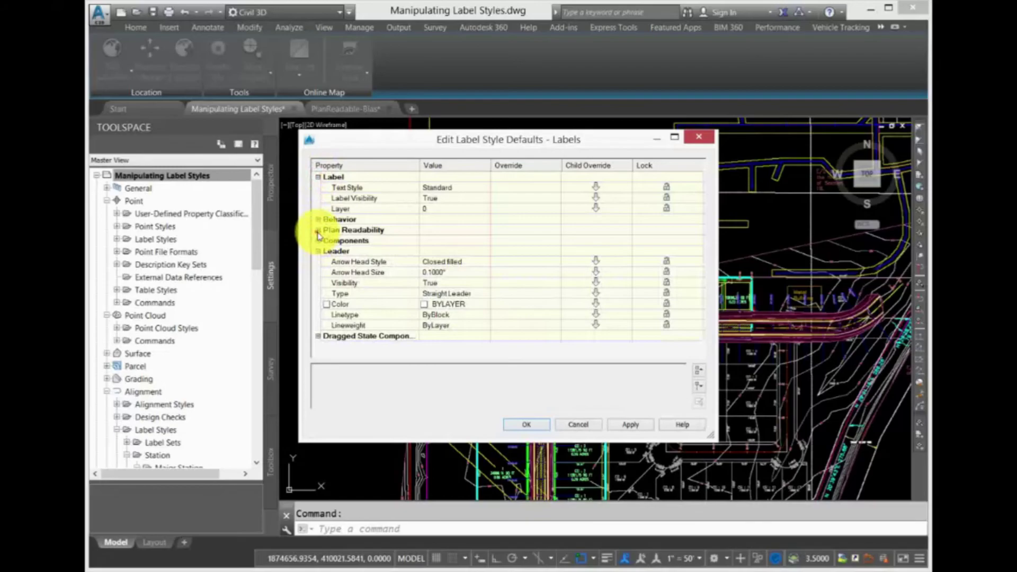
{"action": "left_click", "coordinate": [319, 229]}
{"action": "left_click", "coordinate": [578, 425]}
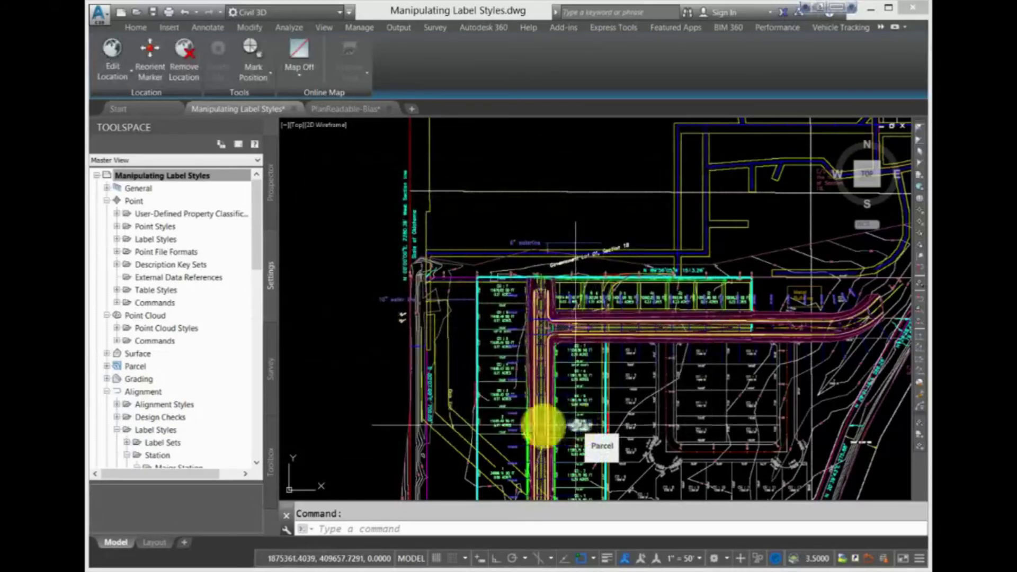
{"action": "left_click", "coordinate": [107, 391]}
{"action": "left_click", "coordinate": [107, 315]}
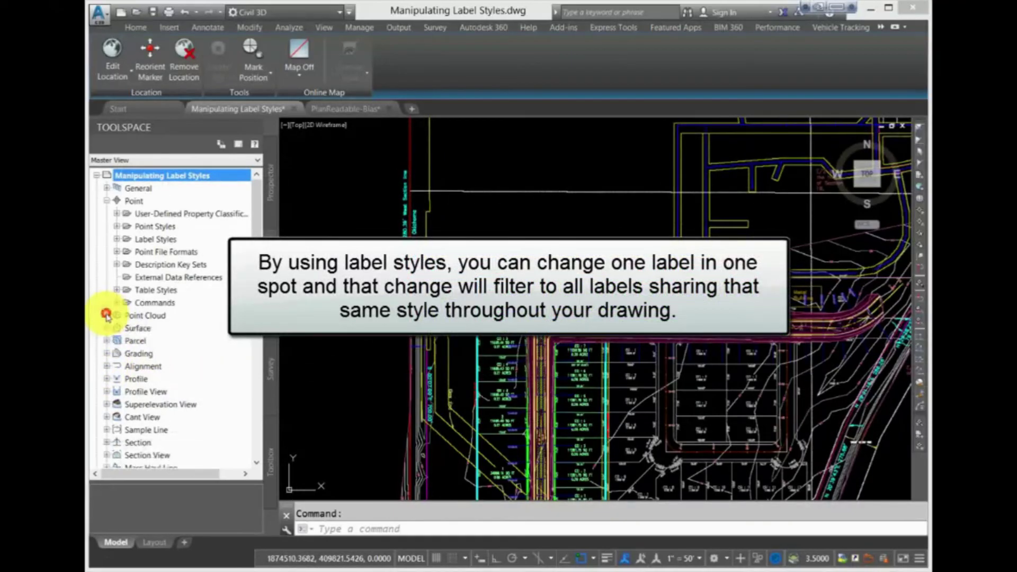